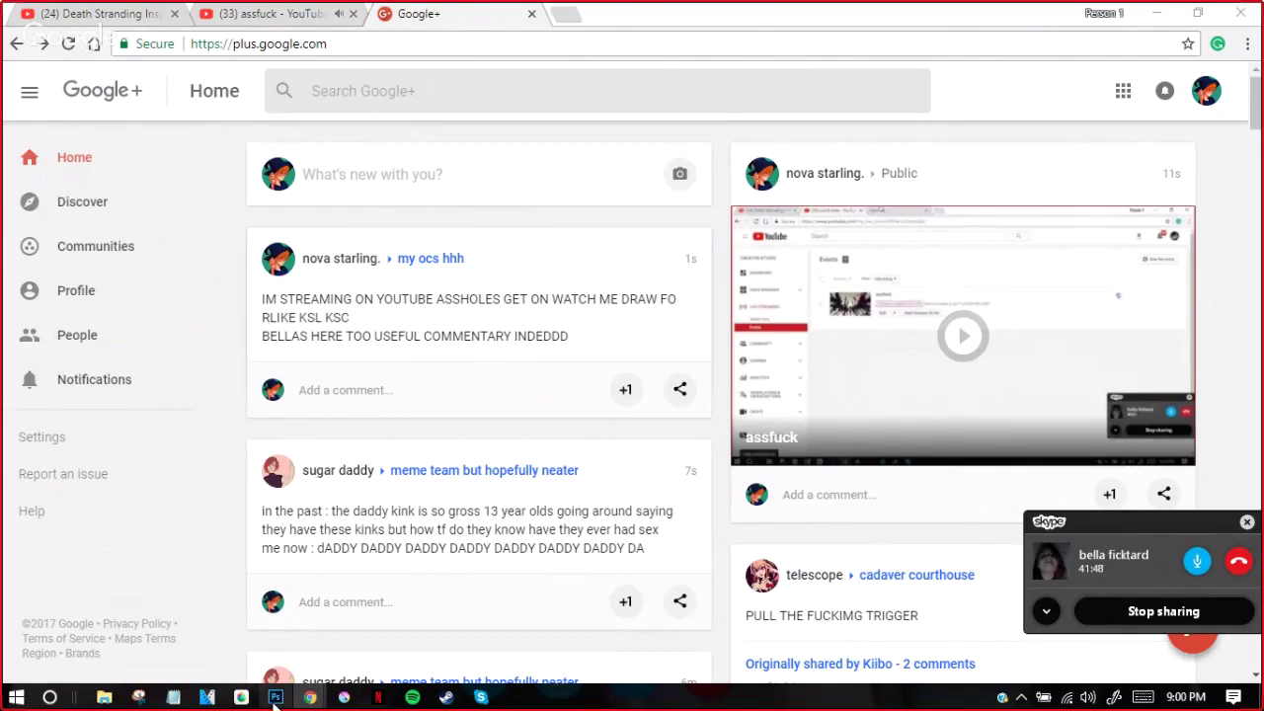
# Minimize the browser and Hangouts windows and close Photoshop to switch to the MediBang Paint Pro drawing
pyautogui.click(303, 13)
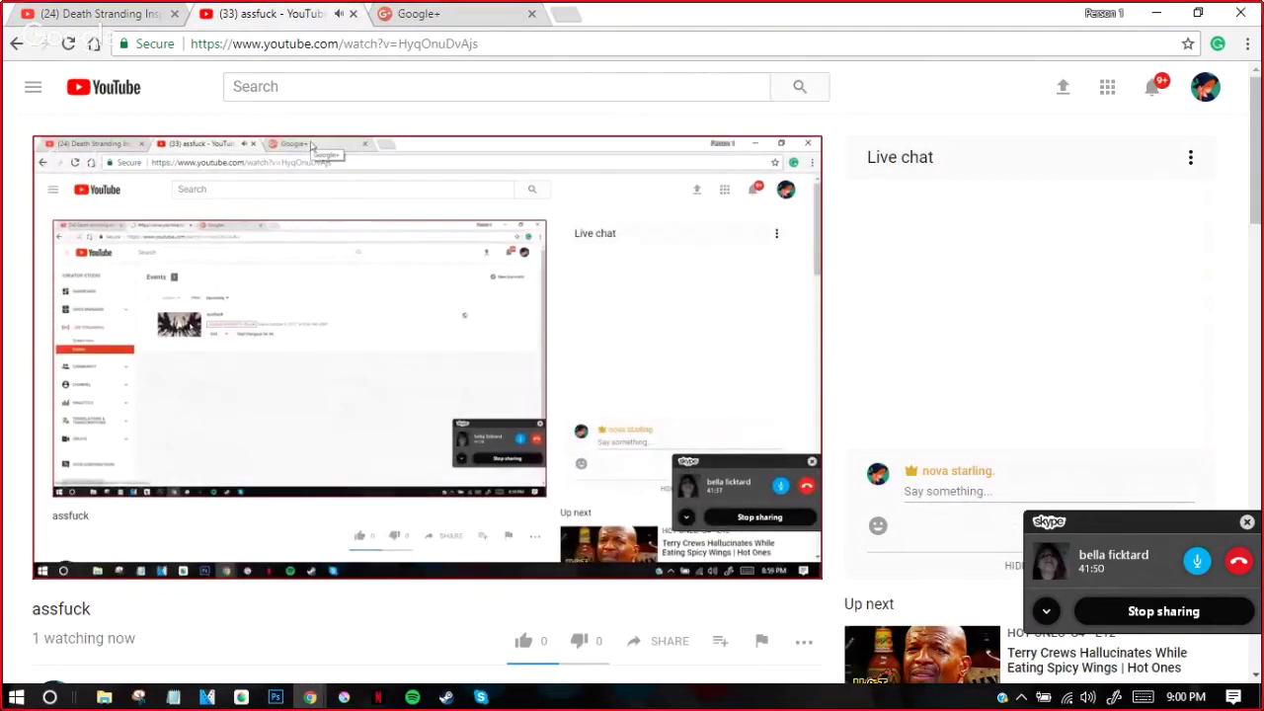
pyautogui.click(469, 14)
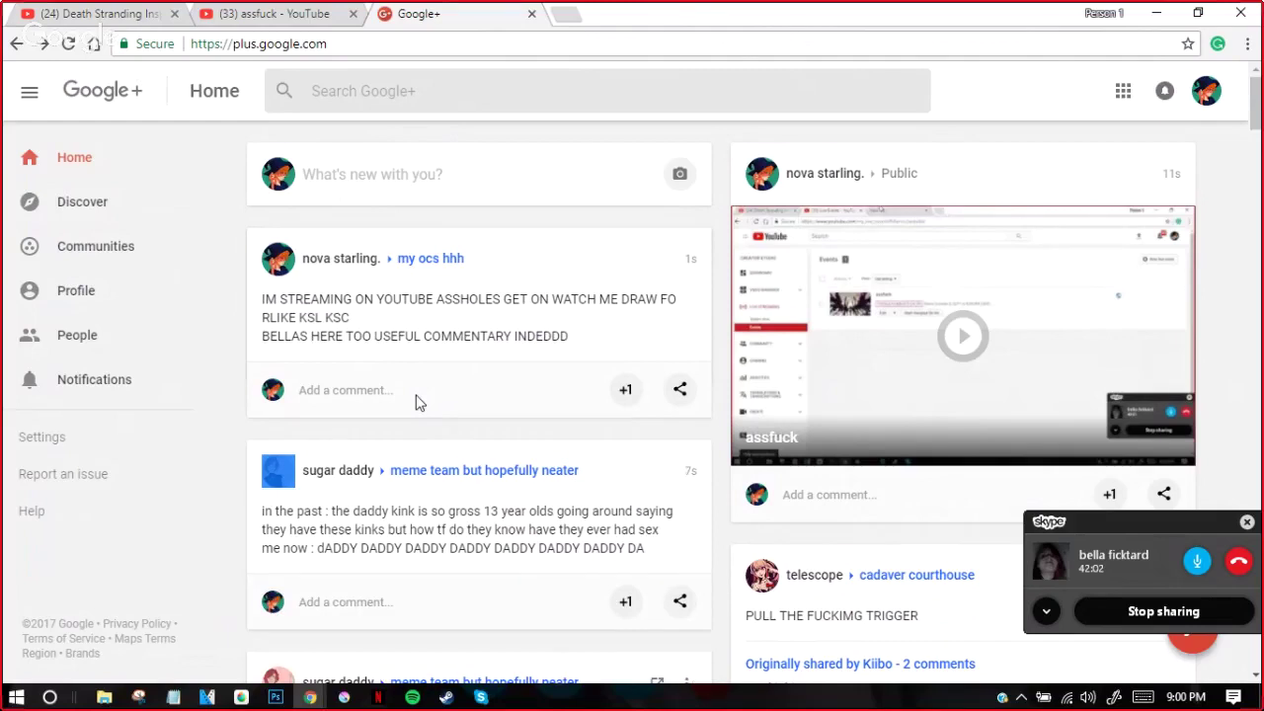
pyautogui.click(276, 699)
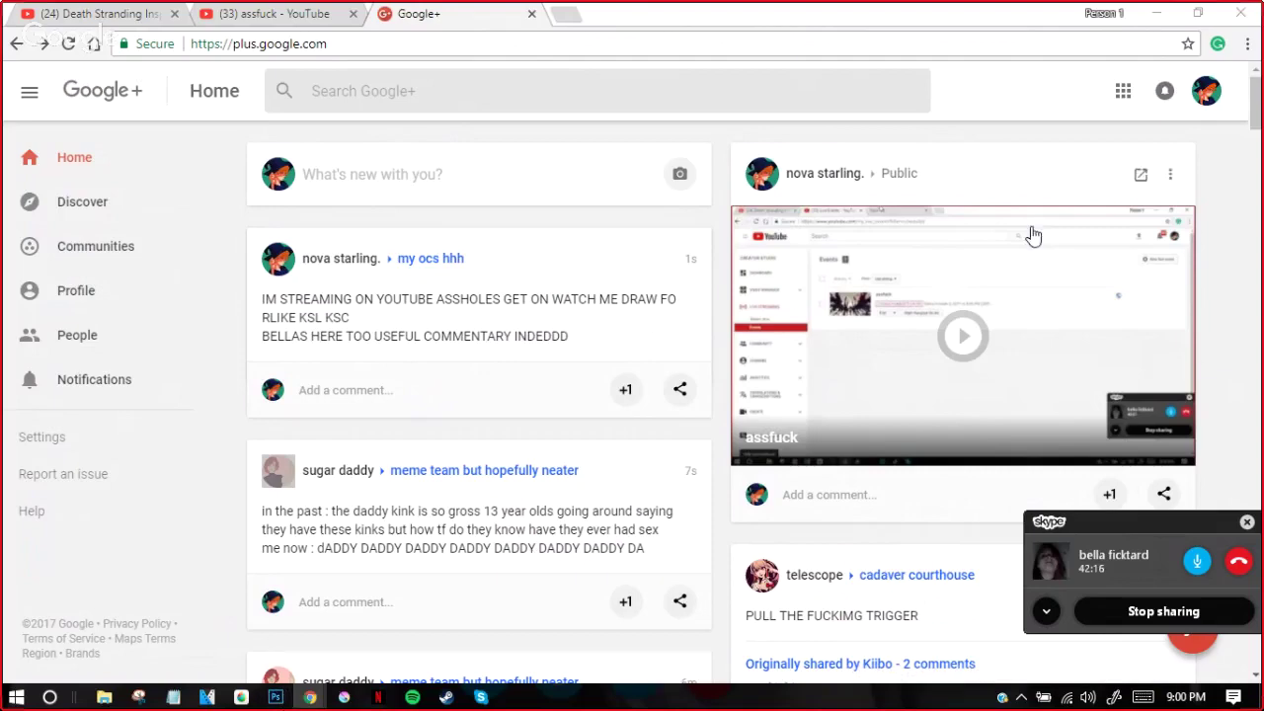
pyautogui.click(1157, 14)
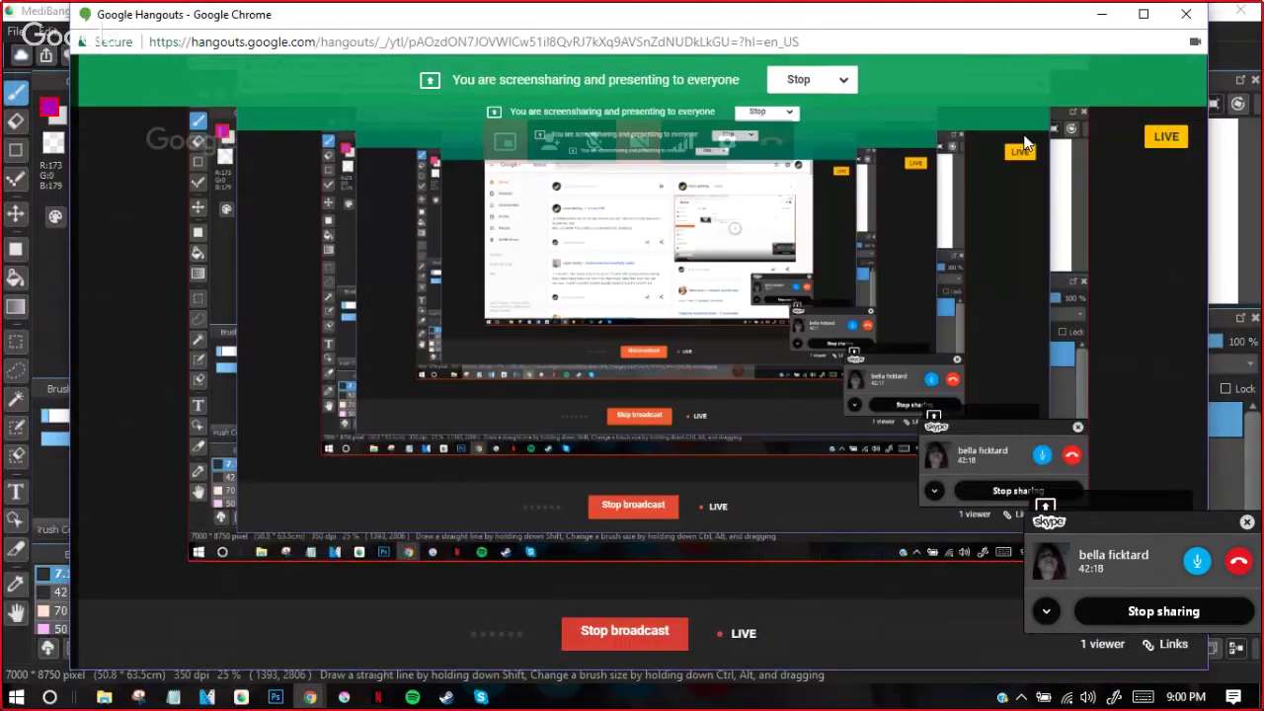
pyautogui.click(1102, 14)
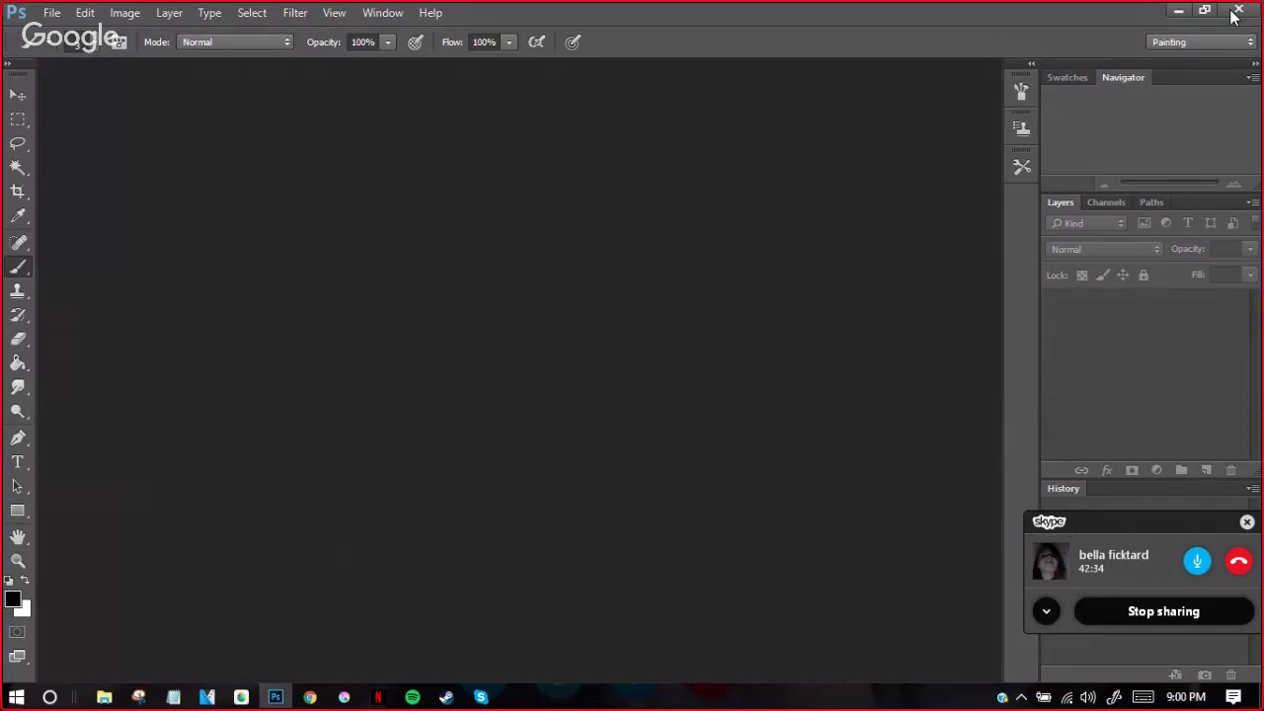
pyautogui.click(1238, 12)
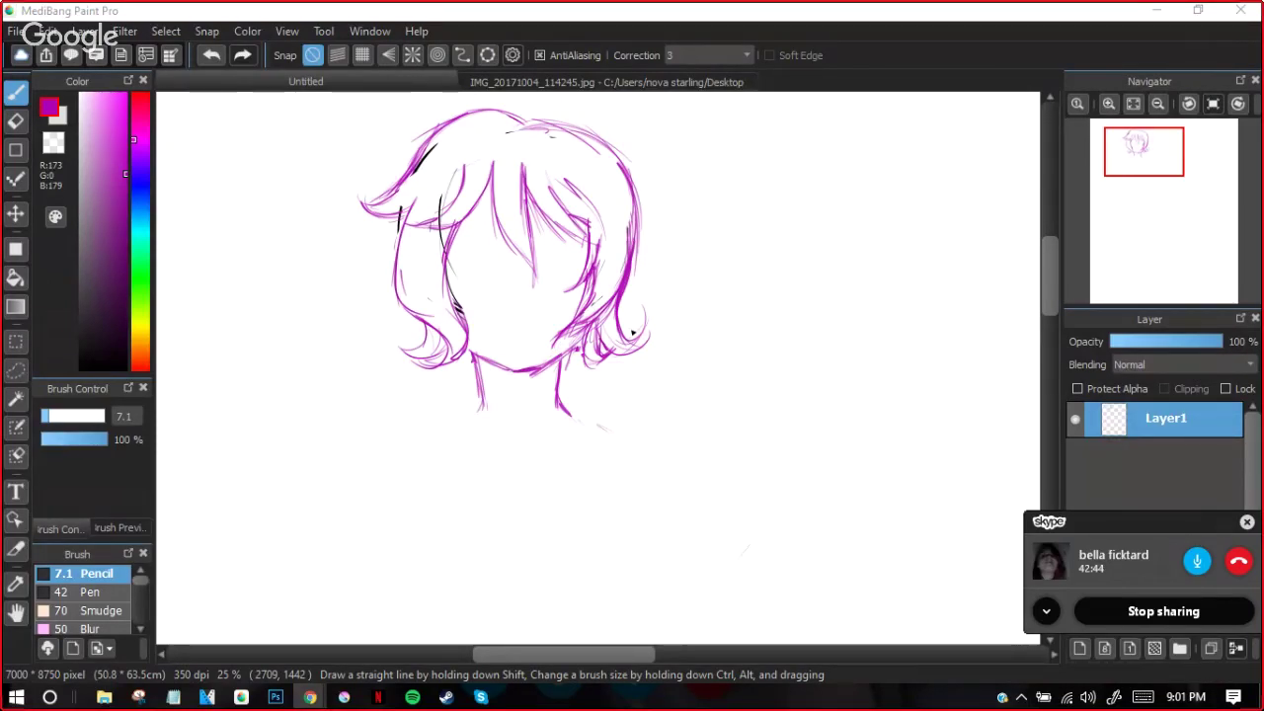
# Sketch the shoulder lines from the neck and the outline of a raised hand with its wrist in purple pencil
pyautogui.moveTo(479, 403)
pyautogui.mouseDown()
pyautogui.moveTo(369, 456)
pyautogui.moveTo(397, 422)
pyautogui.mouseUp()
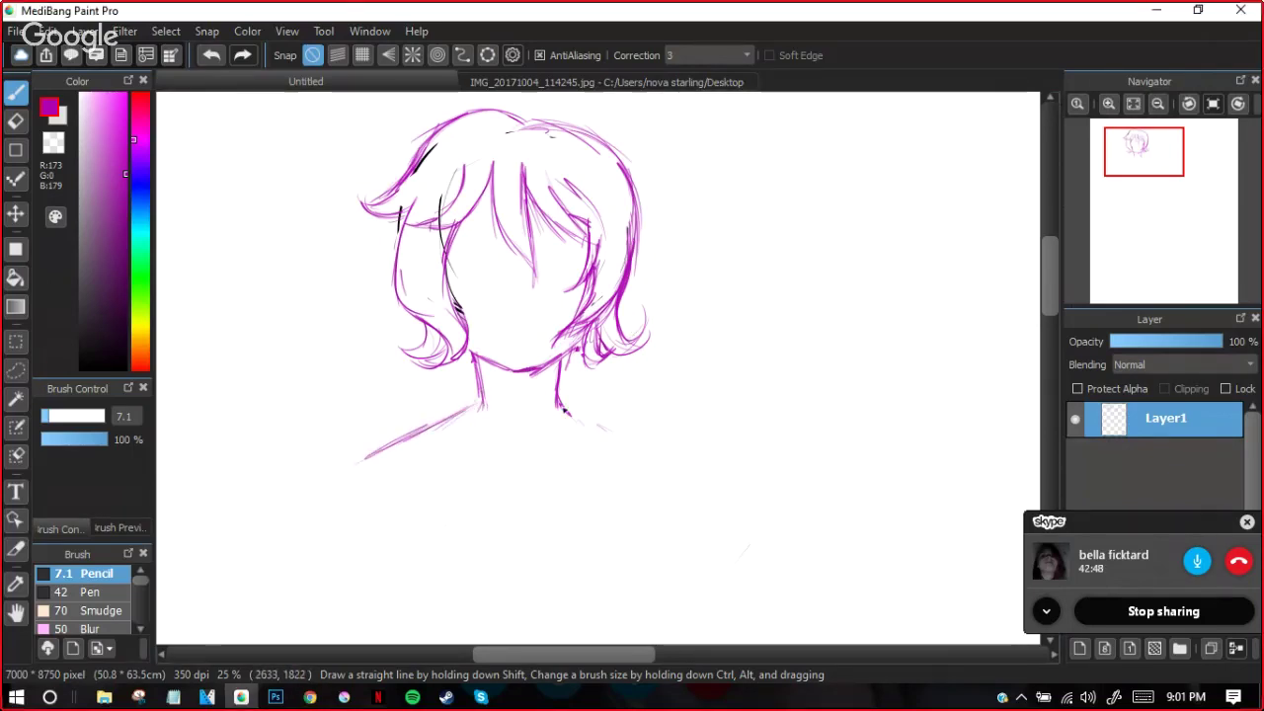
pyautogui.moveTo(559, 405)
pyautogui.mouseDown()
pyautogui.moveTo(646, 405)
pyautogui.moveTo(606, 407)
pyautogui.mouseUp()
pyautogui.moveTo(608, 399)
pyautogui.mouseDown()
pyautogui.moveTo(611, 444)
pyautogui.moveTo(624, 388)
pyautogui.moveTo(684, 362)
pyautogui.moveTo(719, 392)
pyautogui.moveTo(711, 451)
pyautogui.mouseUp()
pyautogui.moveTo(703, 381); pyautogui.dragTo(708, 463)
pyautogui.moveTo(623, 472)
pyautogui.mouseDown()
pyautogui.moveTo(711, 477)
pyautogui.moveTo(677, 490)
pyautogui.moveTo(625, 475)
pyautogui.moveTo(623, 461)
pyautogui.moveTo(627, 484)
pyautogui.moveTo(665, 507)
pyautogui.moveTo(703, 494)
pyautogui.mouseUp()
pyautogui.moveTo(709, 440); pyautogui.dragTo(652, 510)
pyautogui.moveTo(703, 472); pyautogui.dragTo(647, 475)
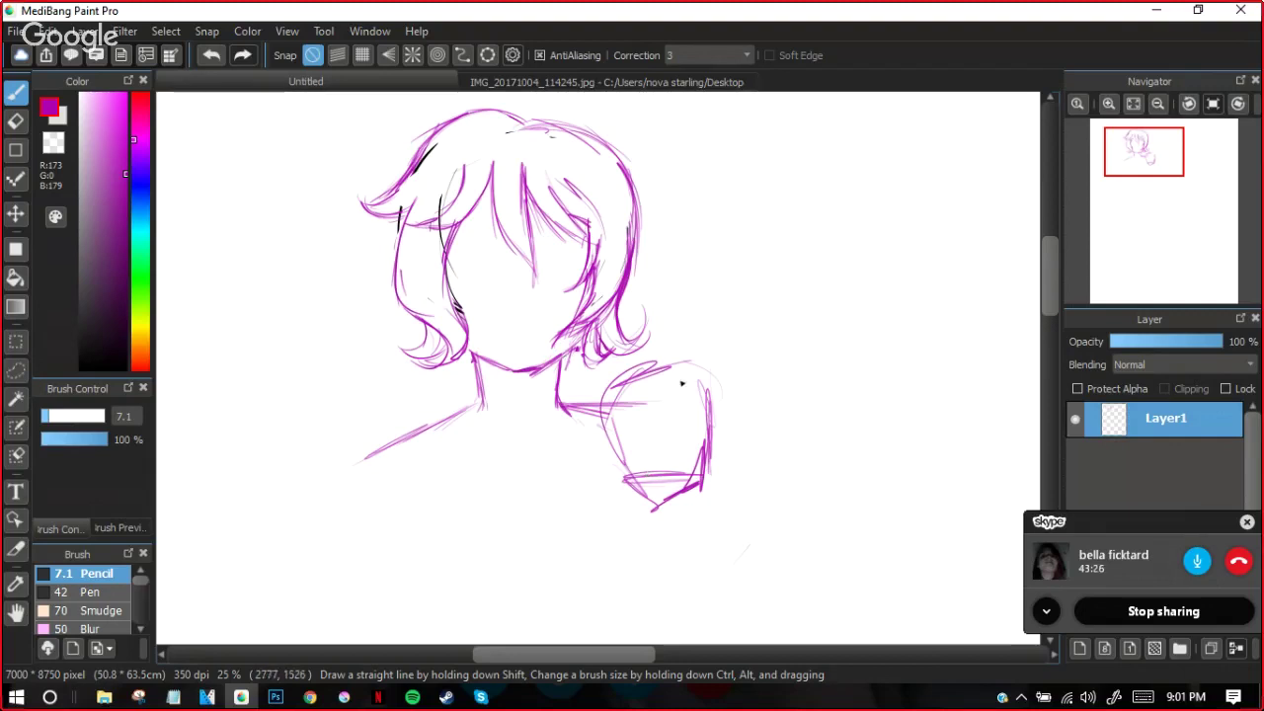
# Set the stroke correction to 1 and sketch the first fingers of the raised hand nearest the neck
pyautogui.moveTo(614, 391)
pyautogui.mouseDown()
pyautogui.moveTo(608, 403)
pyautogui.moveTo(616, 361)
pyautogui.moveTo(602, 368)
pyautogui.moveTo(614, 401)
pyautogui.mouseUp()
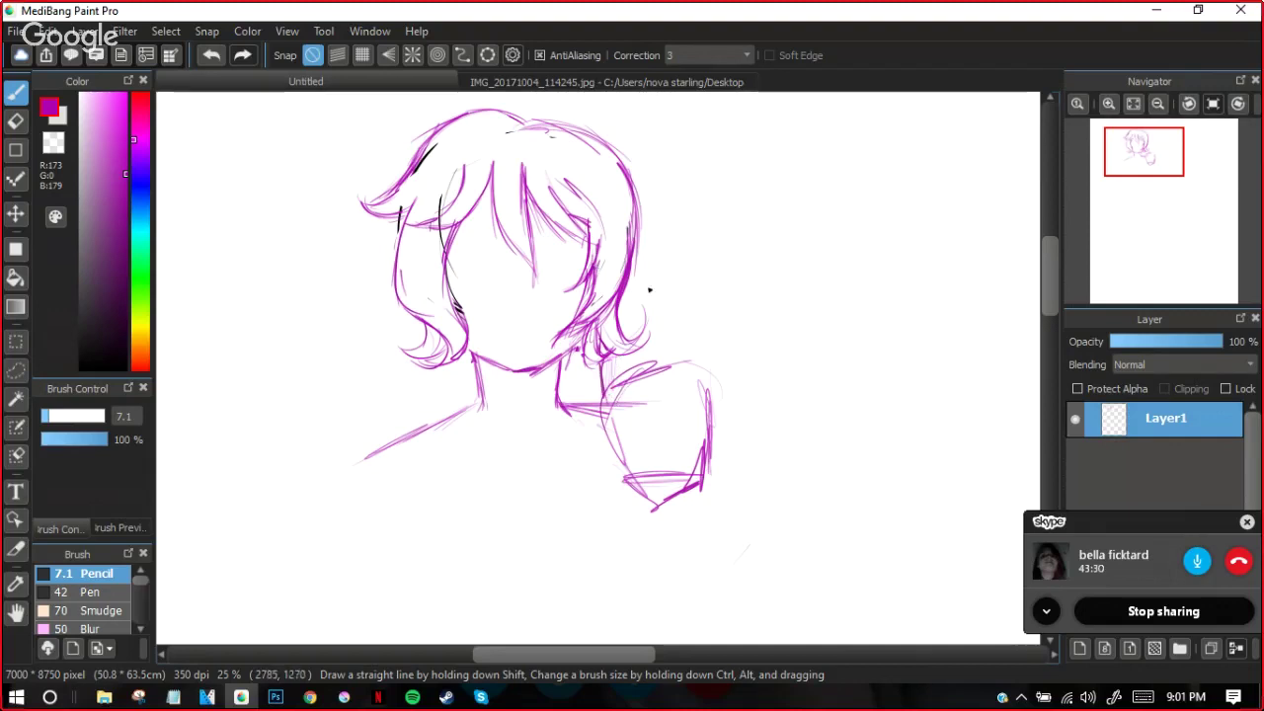
pyautogui.click(715, 56)
pyautogui.click(700, 83)
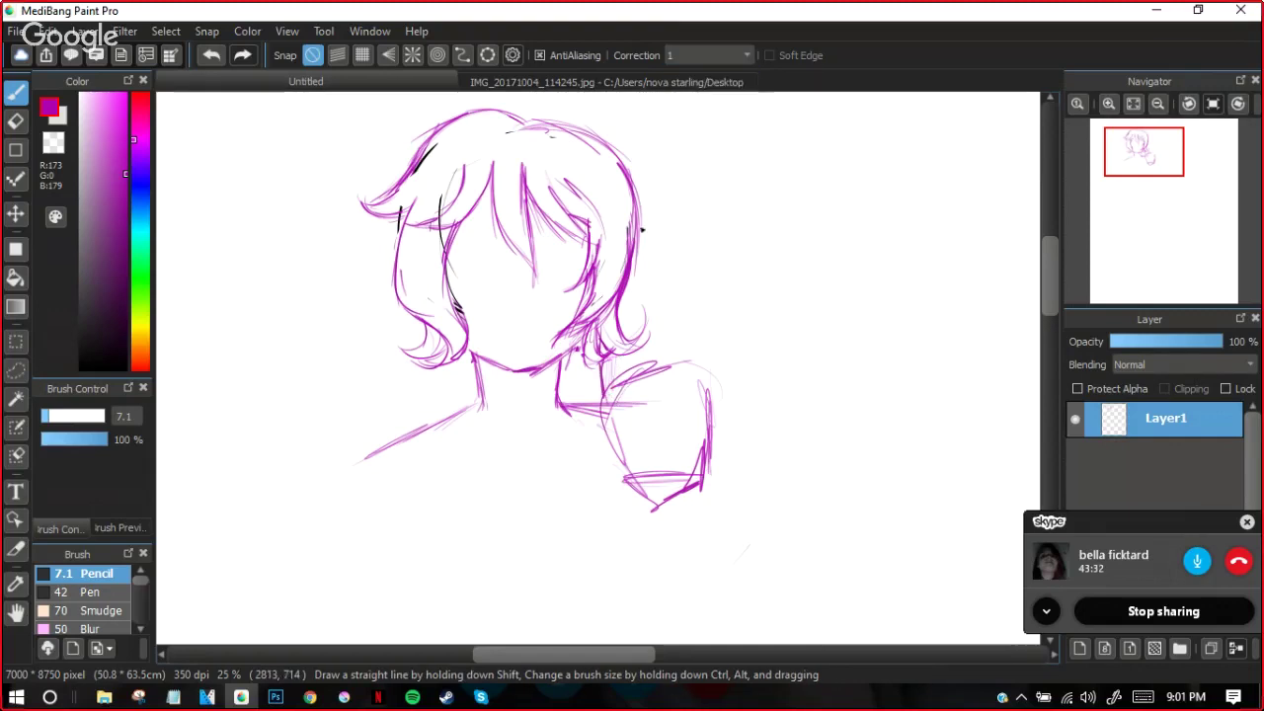
pyautogui.moveTo(601, 376)
pyautogui.mouseDown()
pyautogui.moveTo(610, 409)
pyautogui.moveTo(620, 375)
pyautogui.moveTo(612, 405)
pyautogui.mouseUp()
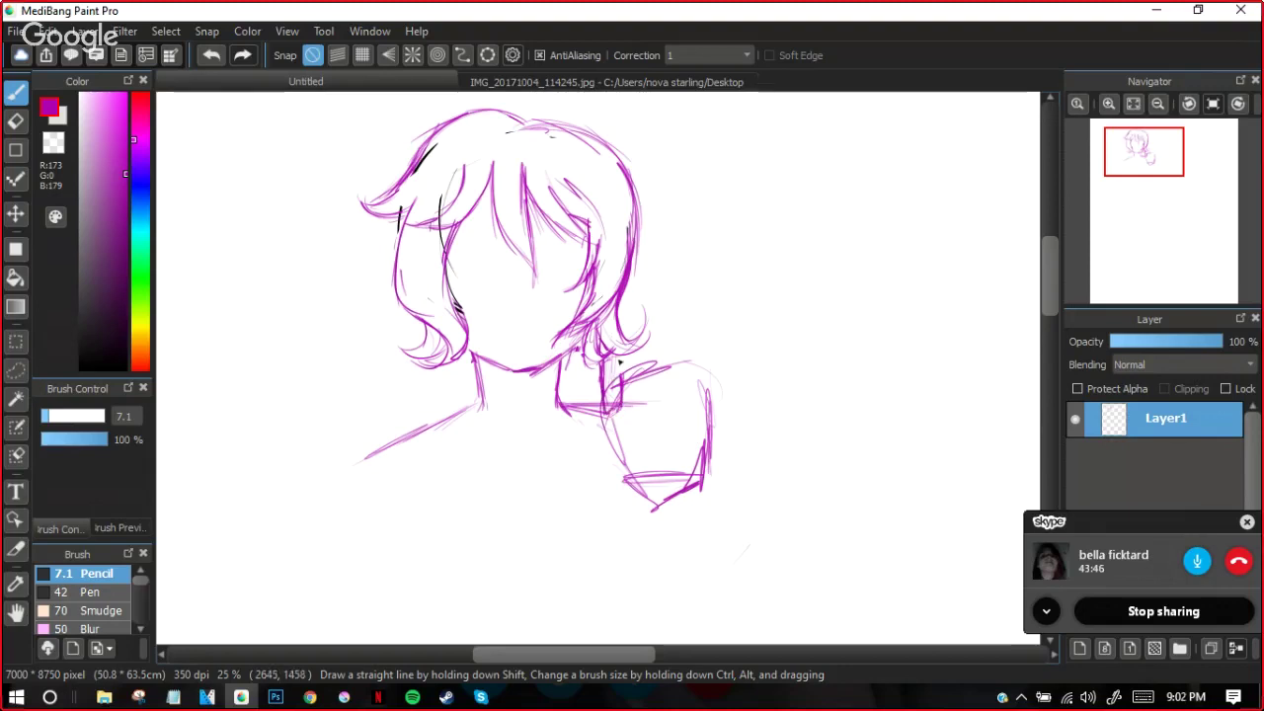
pyautogui.moveTo(620, 352)
pyautogui.mouseDown()
pyautogui.moveTo(622, 370)
pyautogui.moveTo(642, 341)
pyautogui.moveTo(626, 386)
pyautogui.moveTo(643, 404)
pyautogui.moveTo(655, 386)
pyautogui.moveTo(641, 410)
pyautogui.moveTo(653, 381)
pyautogui.moveTo(650, 407)
pyautogui.moveTo(634, 346)
pyautogui.moveTo(650, 384)
pyautogui.moveTo(664, 342)
pyautogui.moveTo(652, 390)
pyautogui.mouseUp()
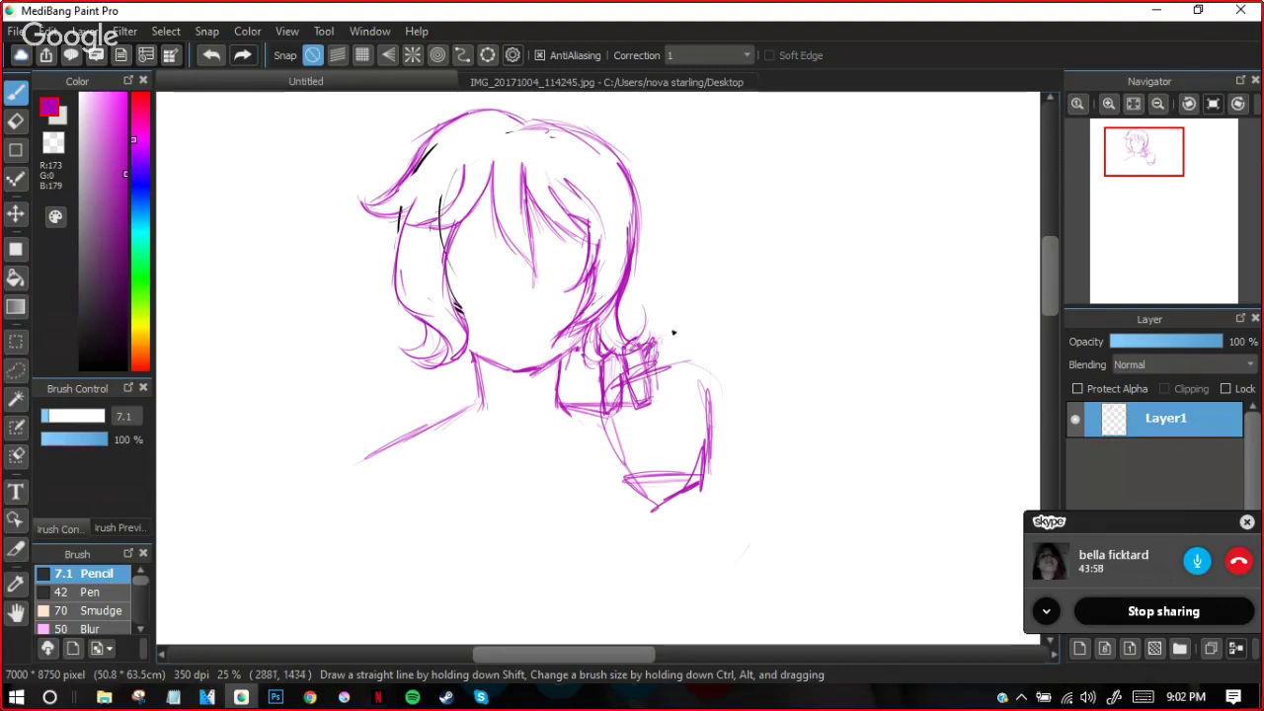
pyautogui.hotkey('ctrl', 'z')
pyautogui.hotkey('ctrl', 'z')
pyautogui.moveTo(632, 343)
pyautogui.mouseDown()
pyautogui.moveTo(626, 356)
pyautogui.moveTo(644, 352)
pyautogui.moveTo(656, 375)
pyautogui.mouseUp()
# Set the stroke correction to 0 and sketch the remaining fingers across the top of the raised hand
pyautogui.click(726, 56)
pyautogui.click(715, 71)
pyautogui.moveTo(761, 280); pyautogui.dragTo(776, 387)
pyautogui.hotkey('ctrl', 'z')
pyautogui.moveTo(662, 385)
pyautogui.mouseDown()
pyautogui.moveTo(666, 348)
pyautogui.moveTo(681, 391)
pyautogui.mouseUp()
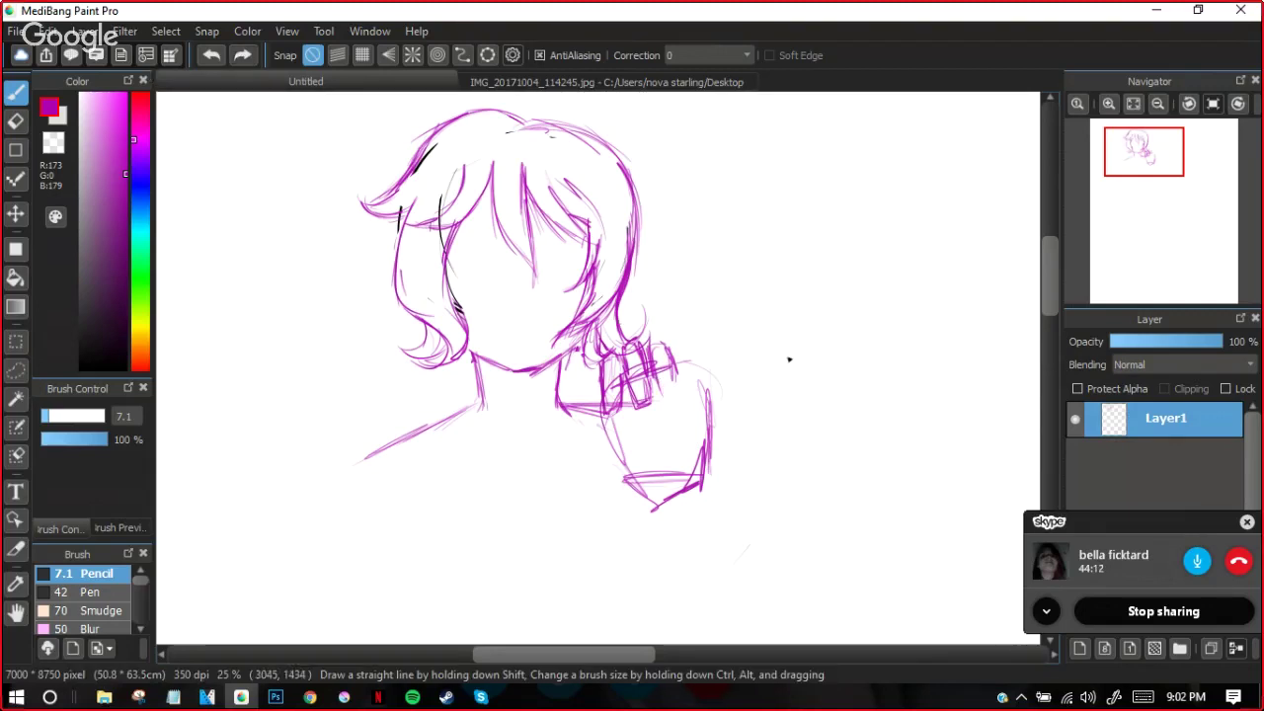
pyautogui.moveTo(661, 377)
pyautogui.mouseDown()
pyautogui.moveTo(663, 342)
pyautogui.moveTo(681, 360)
pyautogui.moveTo(669, 399)
pyautogui.mouseUp()
pyautogui.hotkey('ctrl', 'z')
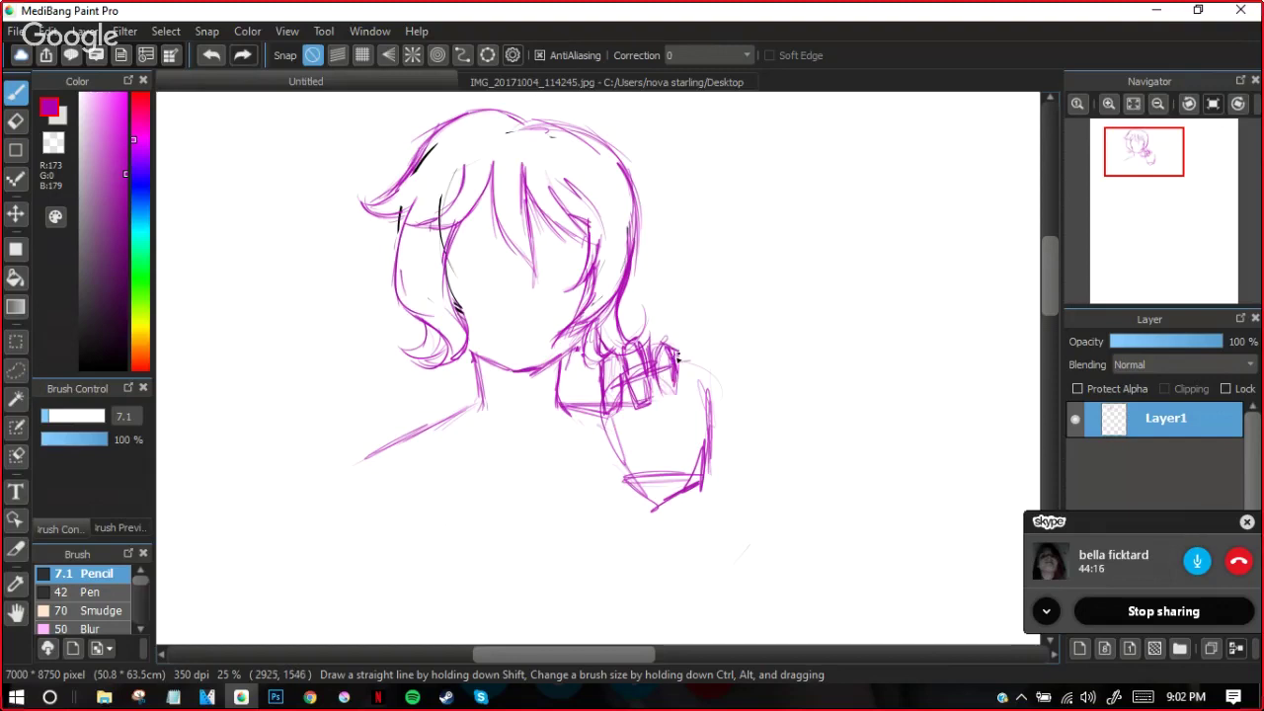
pyautogui.moveTo(687, 346); pyautogui.dragTo(685, 381)
pyautogui.moveTo(689, 363)
pyautogui.mouseDown()
pyautogui.moveTo(691, 387)
pyautogui.moveTo(701, 350)
pyautogui.moveTo(690, 383)
pyautogui.mouseUp()
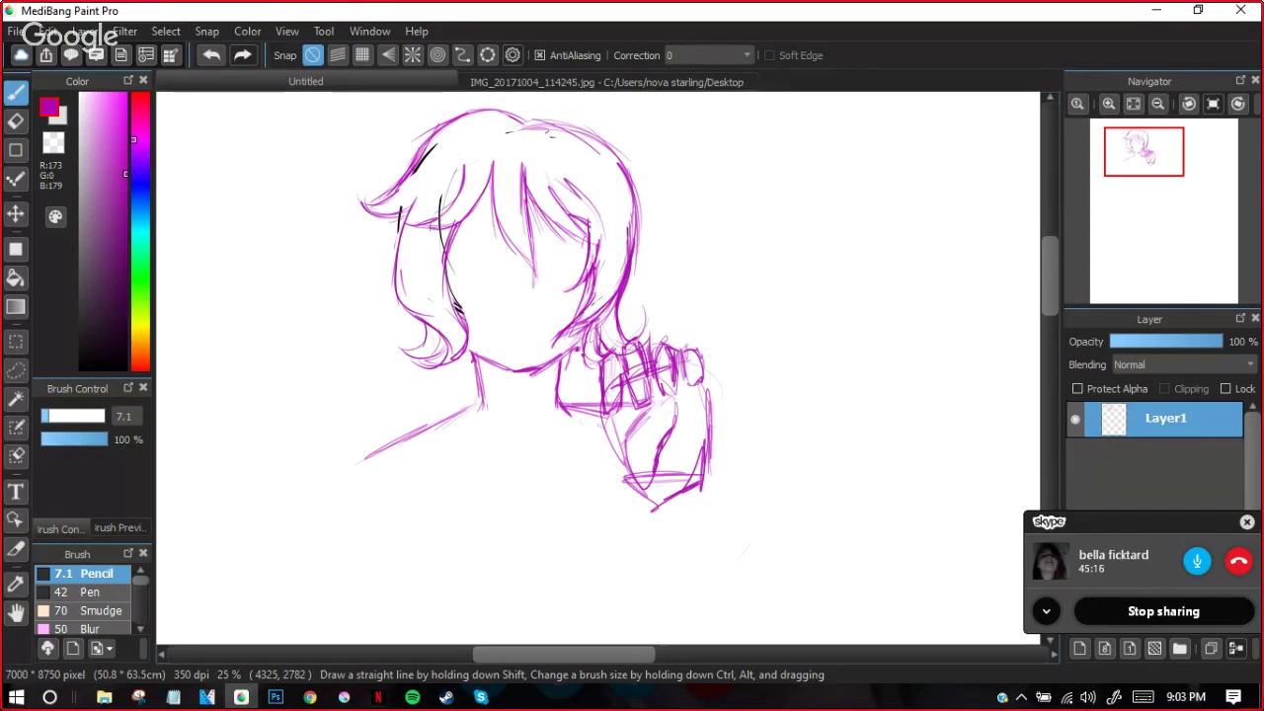
# Sketch the two sides of the forearm downward from the wrist
pyautogui.moveTo(713, 543)
pyautogui.mouseDown()
pyautogui.moveTo(704, 480)
pyautogui.moveTo(722, 562)
pyautogui.mouseUp()
pyautogui.moveTo(701, 476); pyautogui.dragTo(725, 568)
pyautogui.moveTo(650, 500); pyautogui.dragTo(662, 577)
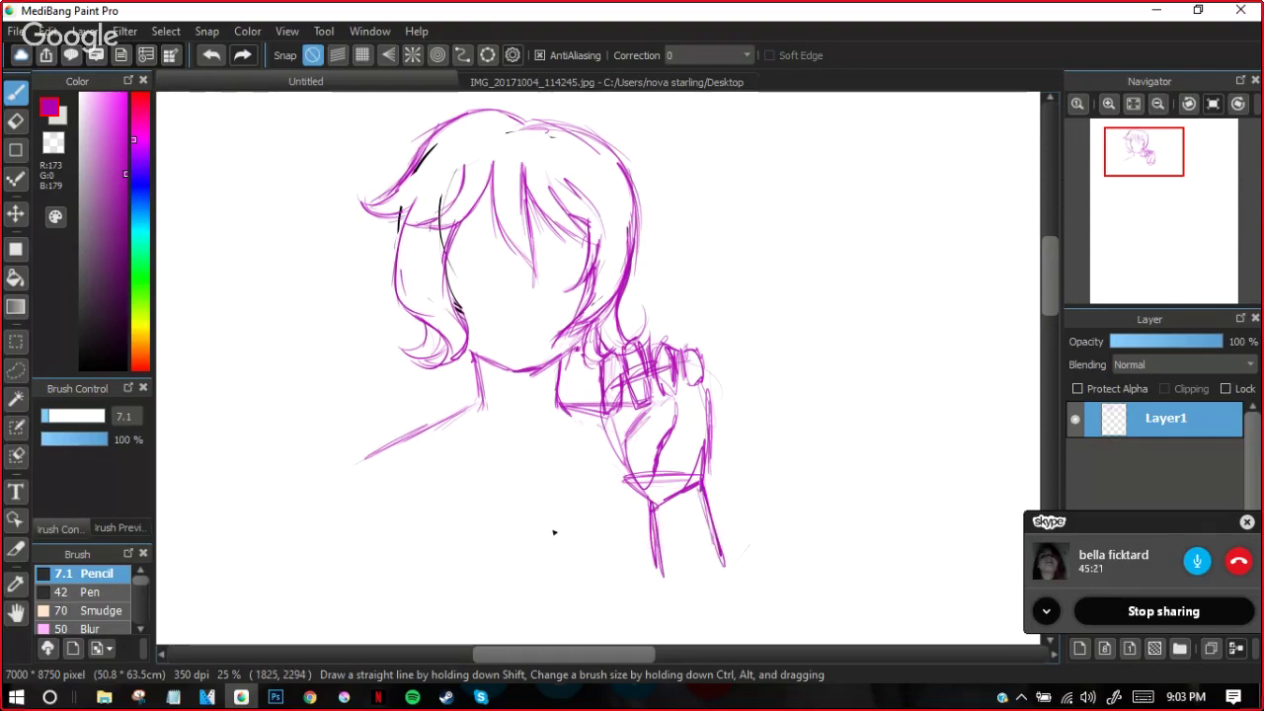
# Draw a pencil line across the forearm as the frame's base and a thick Pen line as its right edge
pyautogui.moveTo(329, 513); pyautogui.dragTo(832, 513)
pyautogui.moveTo(792, 513); pyautogui.dragTo(769, 184)
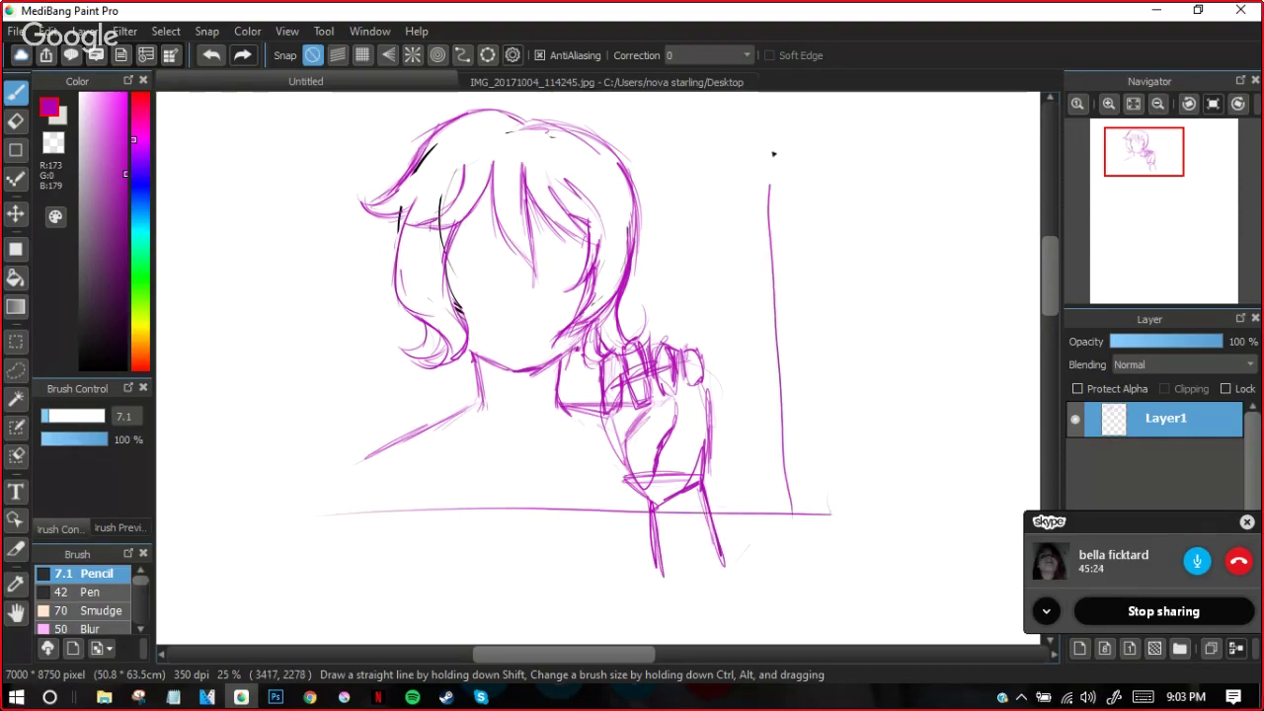
pyautogui.hotkey('ctrl', 'z')
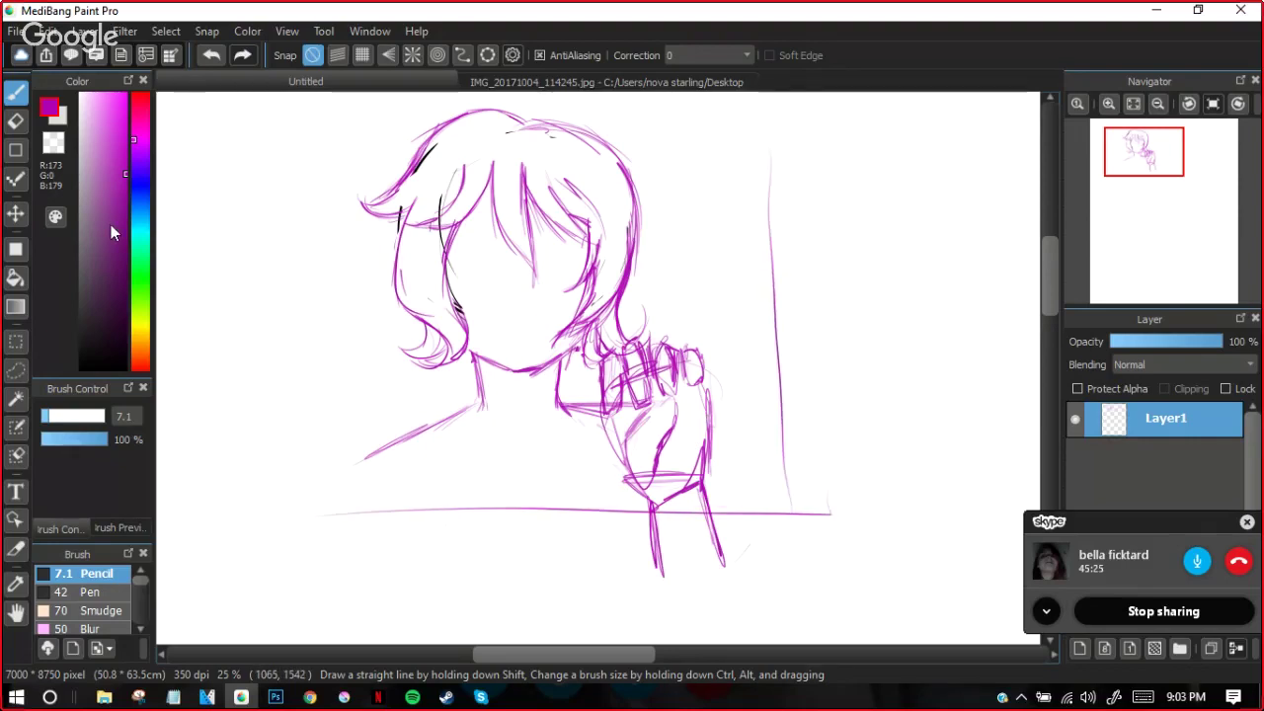
pyautogui.click(90, 591)
pyautogui.moveTo(814, 514); pyautogui.dragTo(805, 101)
pyautogui.moveTo(772, 364)
pyautogui.mouseDown()
pyautogui.moveTo(888, 485)
pyautogui.moveTo(877, 553)
pyautogui.mouseUp()
pyautogui.hotkey('ctrl', 'z')
# Draw the frame's left and bottom edges with the Pen at size 5.8, and erase the forearm lines below the frame
pyautogui.moveTo(99, 416); pyautogui.dragTo(45, 419)
pyautogui.click(46, 416)
pyautogui.moveTo(277, 504); pyautogui.dragTo(272, 338)
pyautogui.moveTo(267, 158); pyautogui.dragTo(271, 243)
pyautogui.moveTo(272, 300)
pyautogui.mouseDown()
pyautogui.moveTo(285, 516)
pyautogui.moveTo(614, 514)
pyautogui.mouseUp()
pyautogui.moveTo(249, 510); pyautogui.dragTo(774, 511)
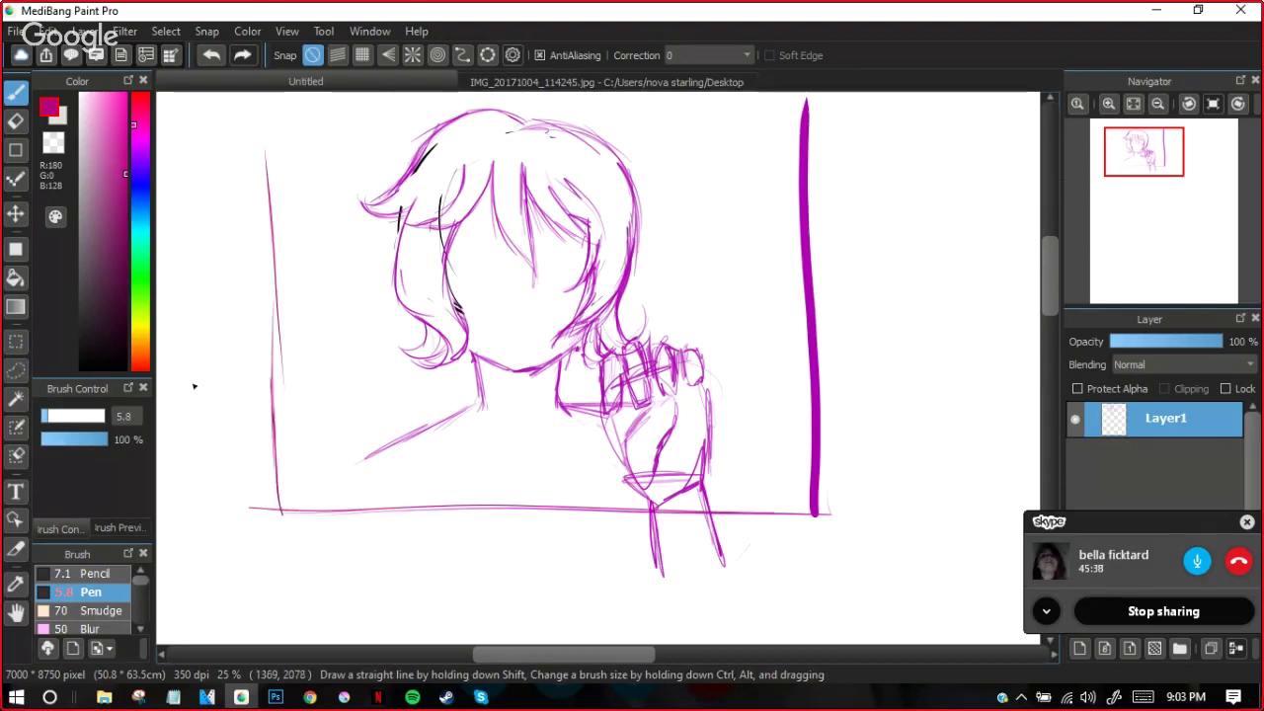
pyautogui.press('e')
pyautogui.moveTo(635, 530)
pyautogui.mouseDown()
pyautogui.moveTo(761, 537)
pyautogui.moveTo(659, 535)
pyautogui.moveTo(638, 545)
pyautogui.moveTo(763, 556)
pyautogui.moveTo(637, 575)
pyautogui.moveTo(678, 573)
pyautogui.moveTo(657, 538)
pyautogui.moveTo(660, 572)
pyautogui.mouseUp()
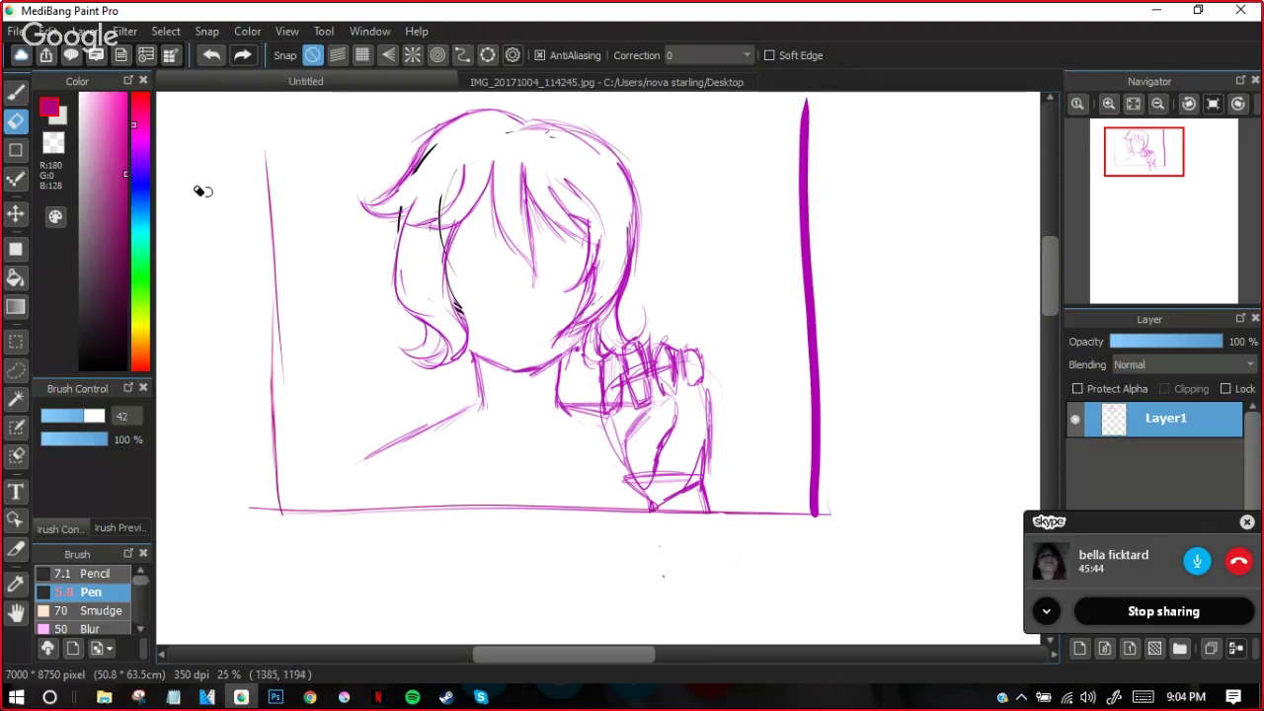
# Complete the frame with the pen by extending the left edge upward and drawing the top and a thin right edge
pyautogui.click(16, 92)
pyautogui.moveTo(1143, 151)
pyautogui.mouseDown()
pyautogui.moveTo(1132, 184)
pyautogui.moveTo(1139, 146)
pyautogui.mouseUp()
pyautogui.moveTo(310, 107); pyautogui.dragTo(318, 253)
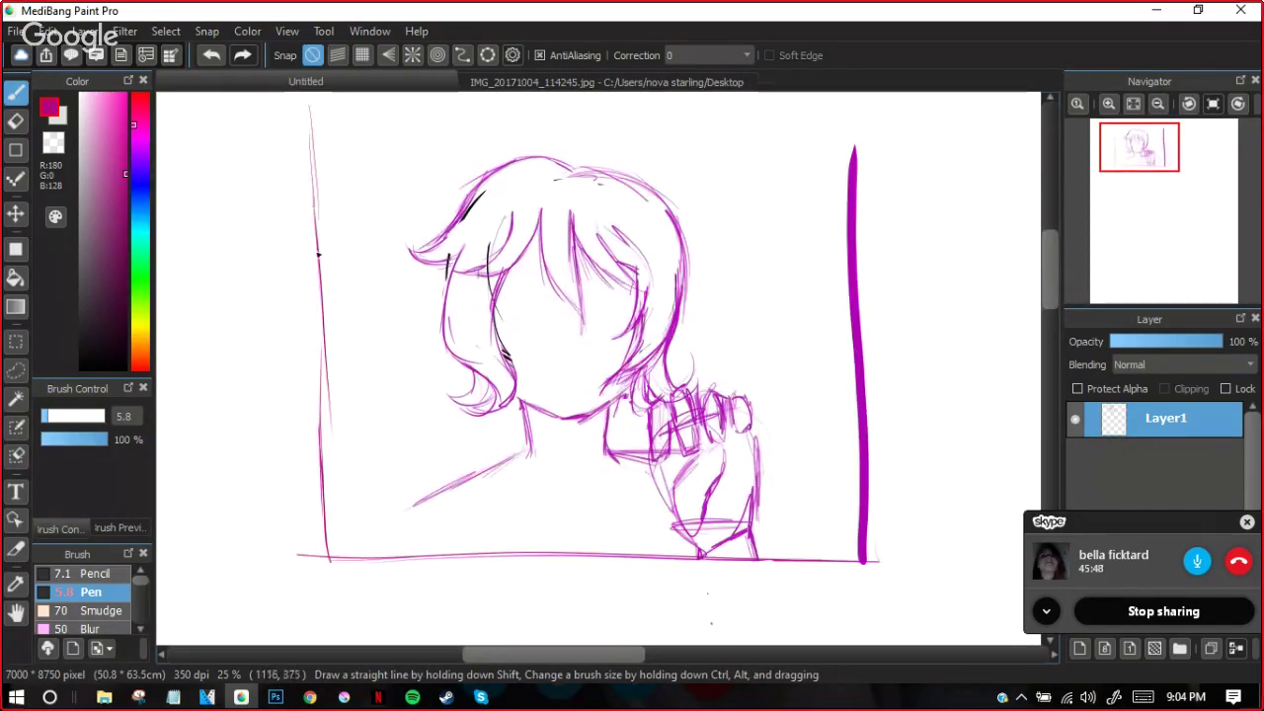
pyautogui.moveTo(304, 108)
pyautogui.mouseDown()
pyautogui.moveTo(558, 108)
pyautogui.moveTo(727, 115)
pyautogui.mouseUp()
pyautogui.moveTo(485, 98); pyautogui.dragTo(826, 112)
pyautogui.moveTo(653, 107)
pyautogui.mouseDown()
pyautogui.moveTo(837, 111)
pyautogui.moveTo(841, 219)
pyautogui.mouseUp()
pyautogui.moveTo(837, 168); pyautogui.dragTo(838, 316)
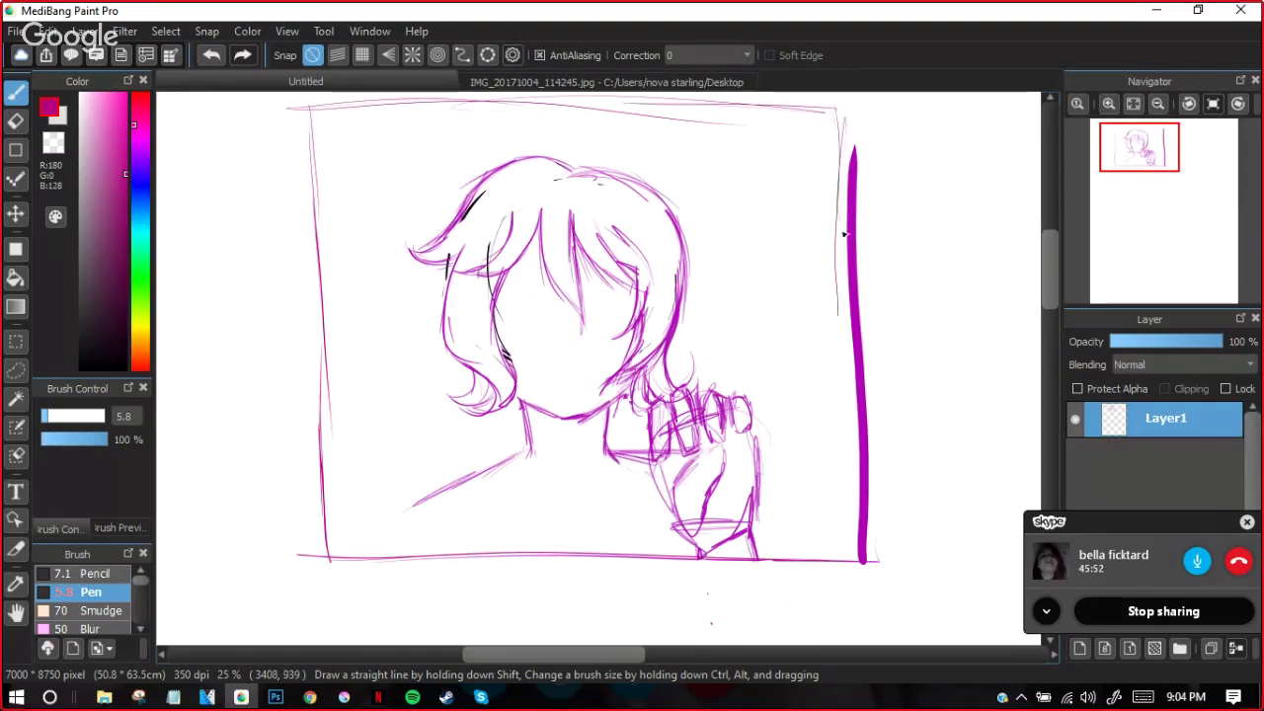
pyautogui.moveTo(837, 116); pyautogui.dragTo(837, 561)
pyautogui.moveTo(836, 476); pyautogui.dragTo(838, 566)
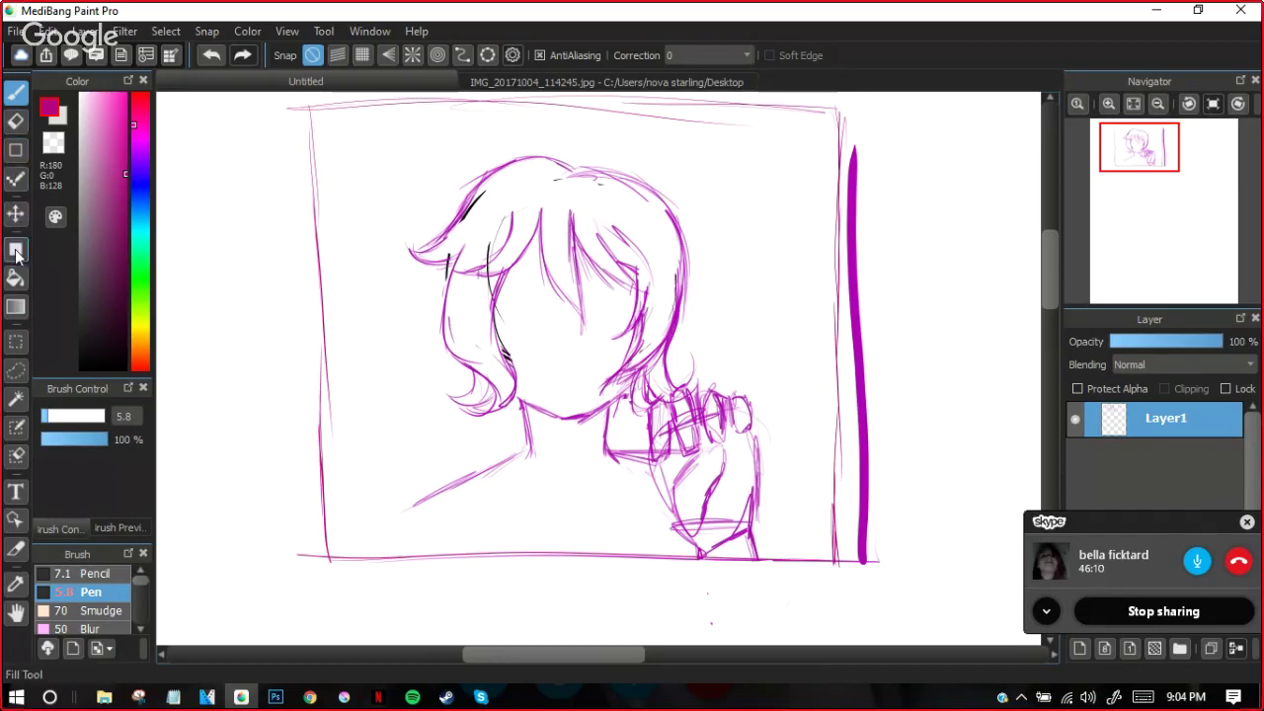
# Try to reposition the raised hand by lassoing and moving it, and clear the selection
pyautogui.click(16, 369)
pyautogui.moveTo(751, 368)
pyautogui.mouseDown()
pyautogui.moveTo(644, 387)
pyautogui.moveTo(641, 517)
pyautogui.moveTo(706, 555)
pyautogui.moveTo(780, 551)
pyautogui.moveTo(785, 385)
pyautogui.moveTo(744, 369)
pyautogui.mouseUp()
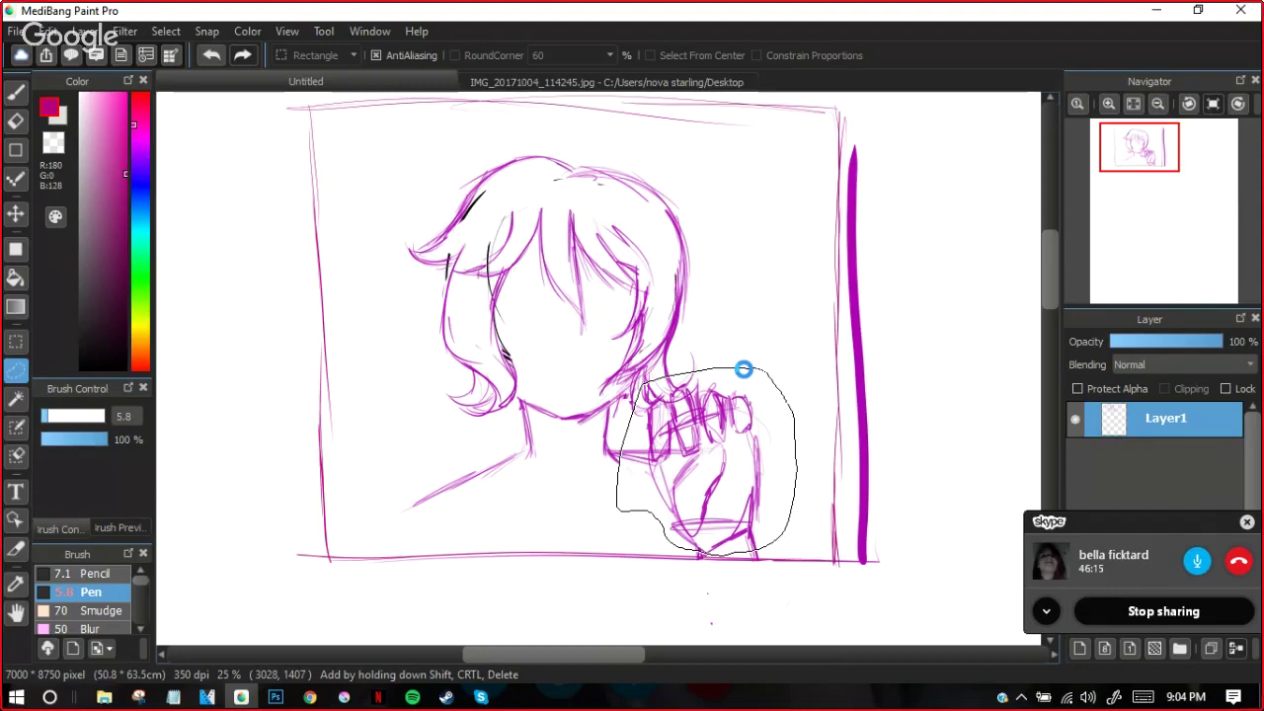
pyautogui.press('v')
pyautogui.moveTo(651, 380); pyautogui.dragTo(662, 399)
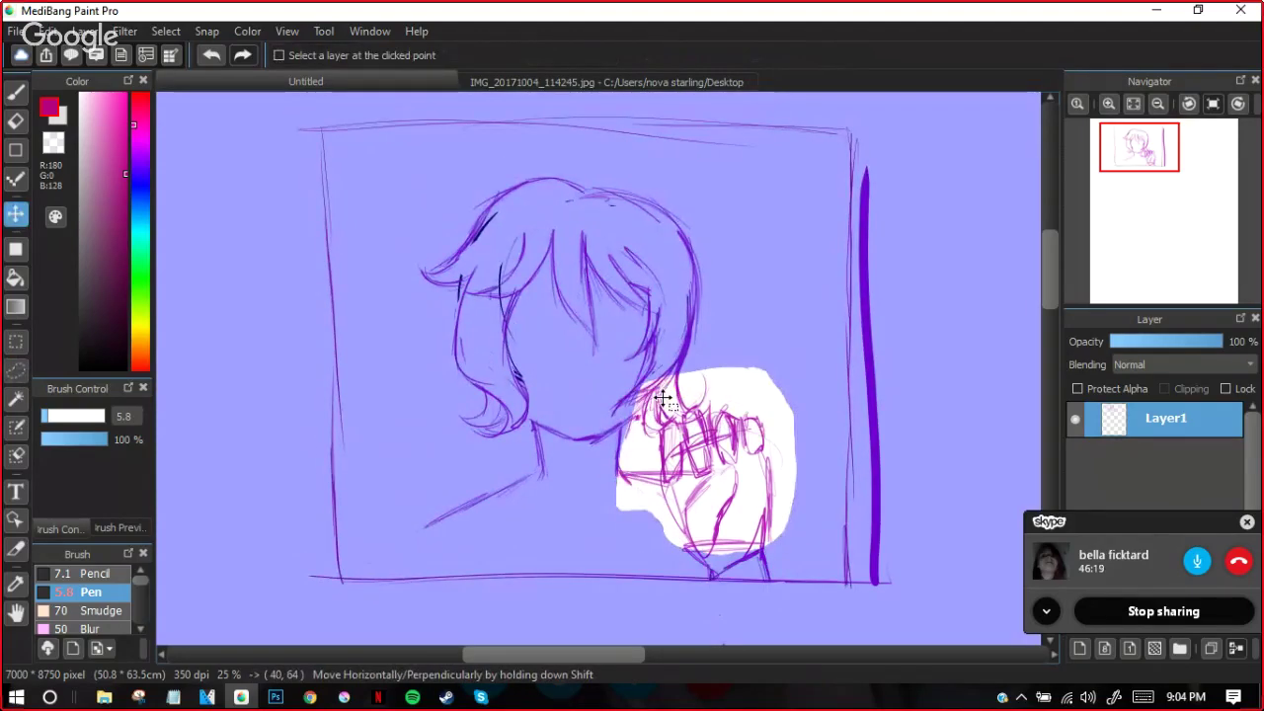
pyautogui.hotkey('ctrl', 'z')
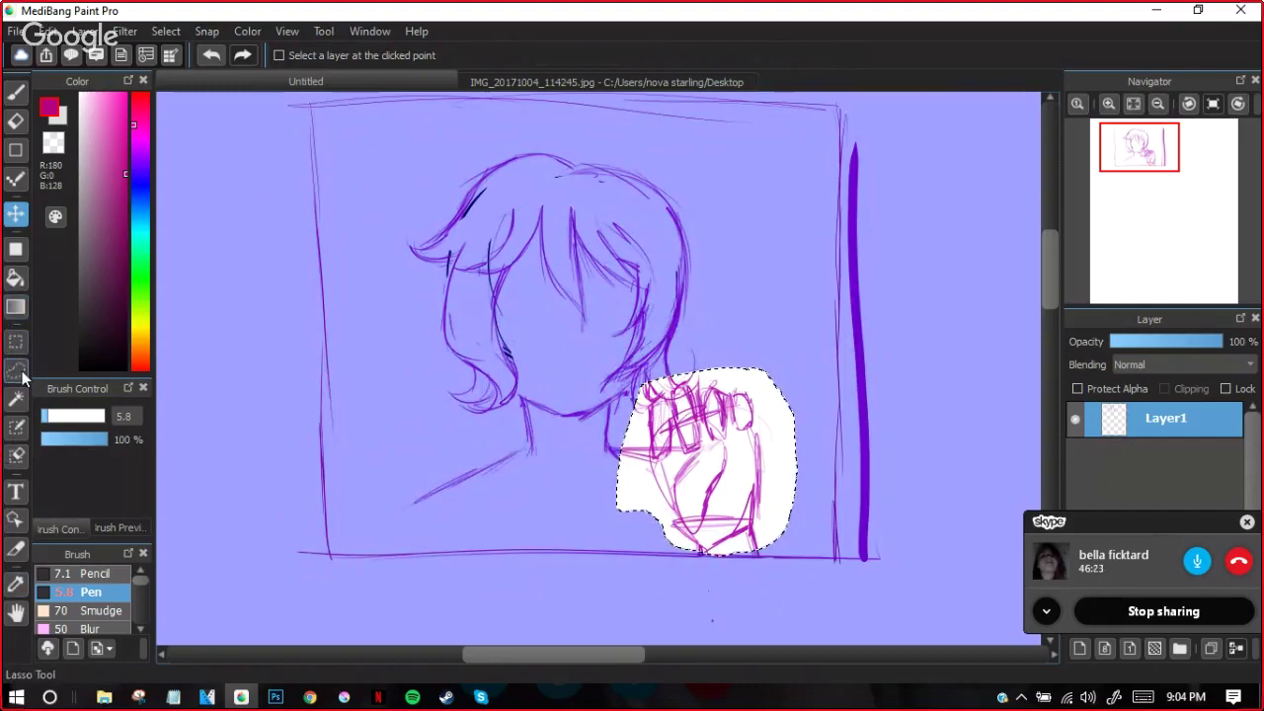
pyautogui.click(15, 87)
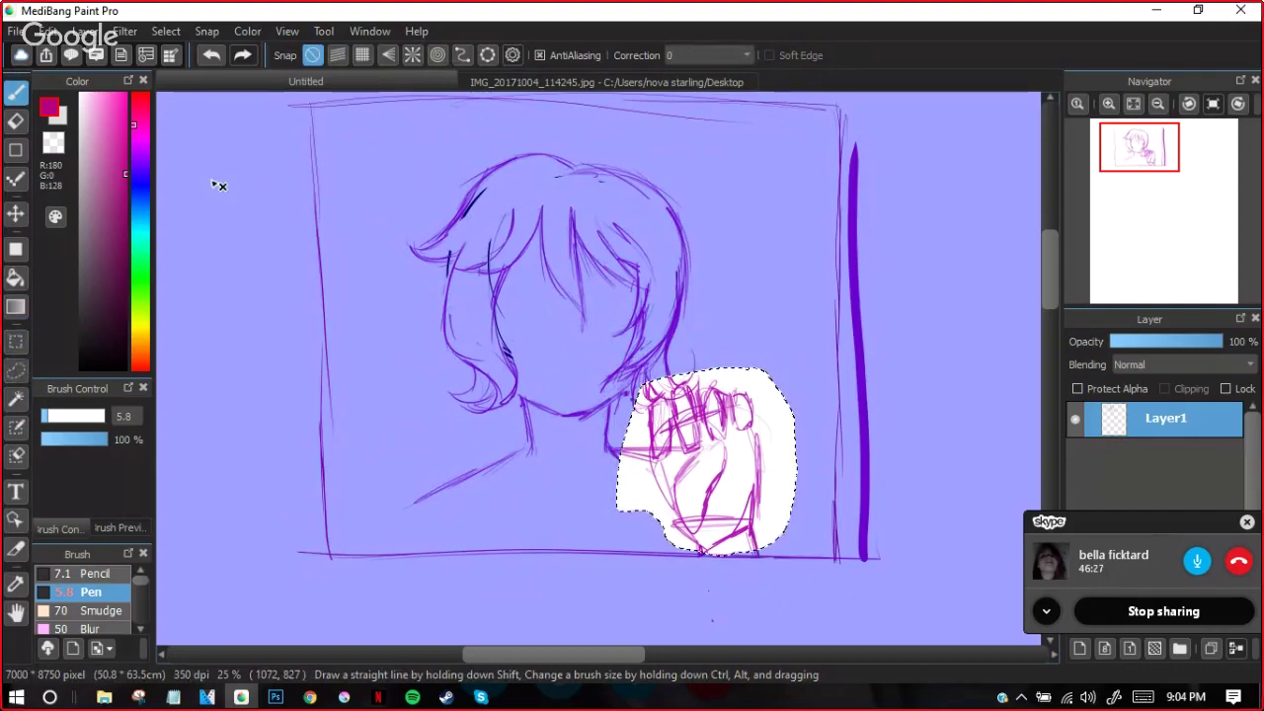
pyautogui.press('u')
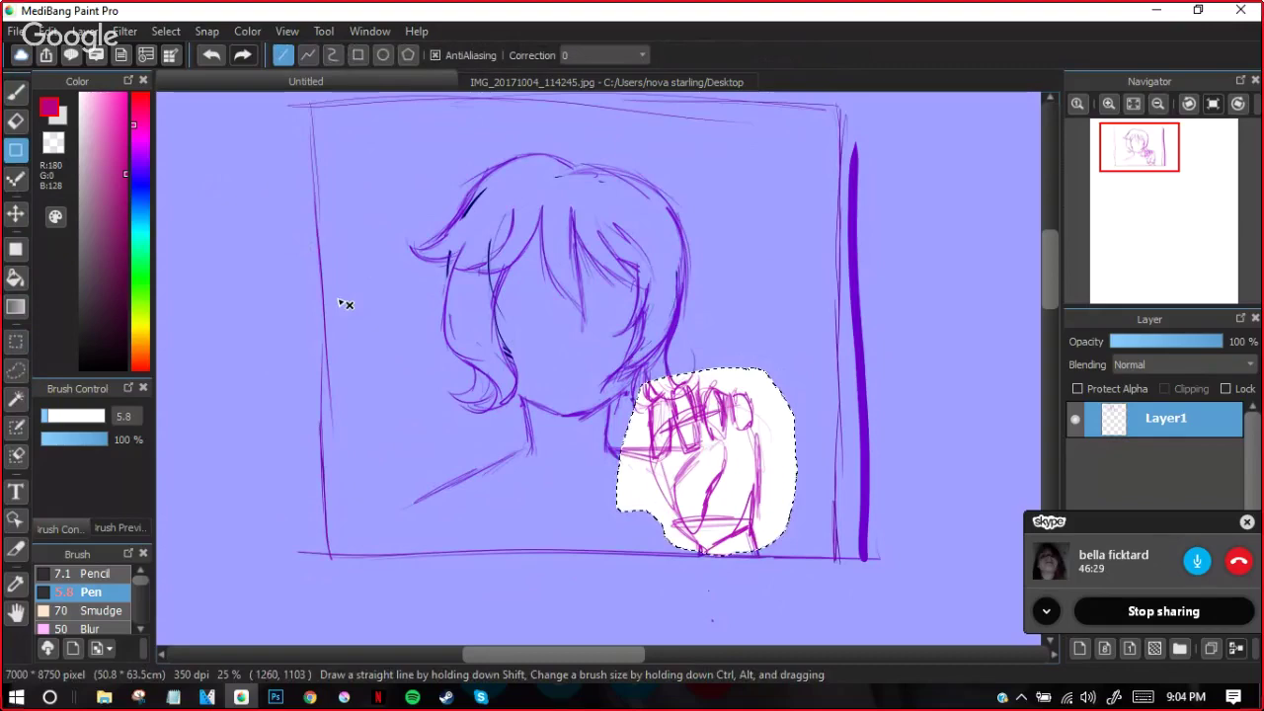
pyautogui.press('m')
pyautogui.hotkey('ctrl', 'd')
pyautogui.press('b')
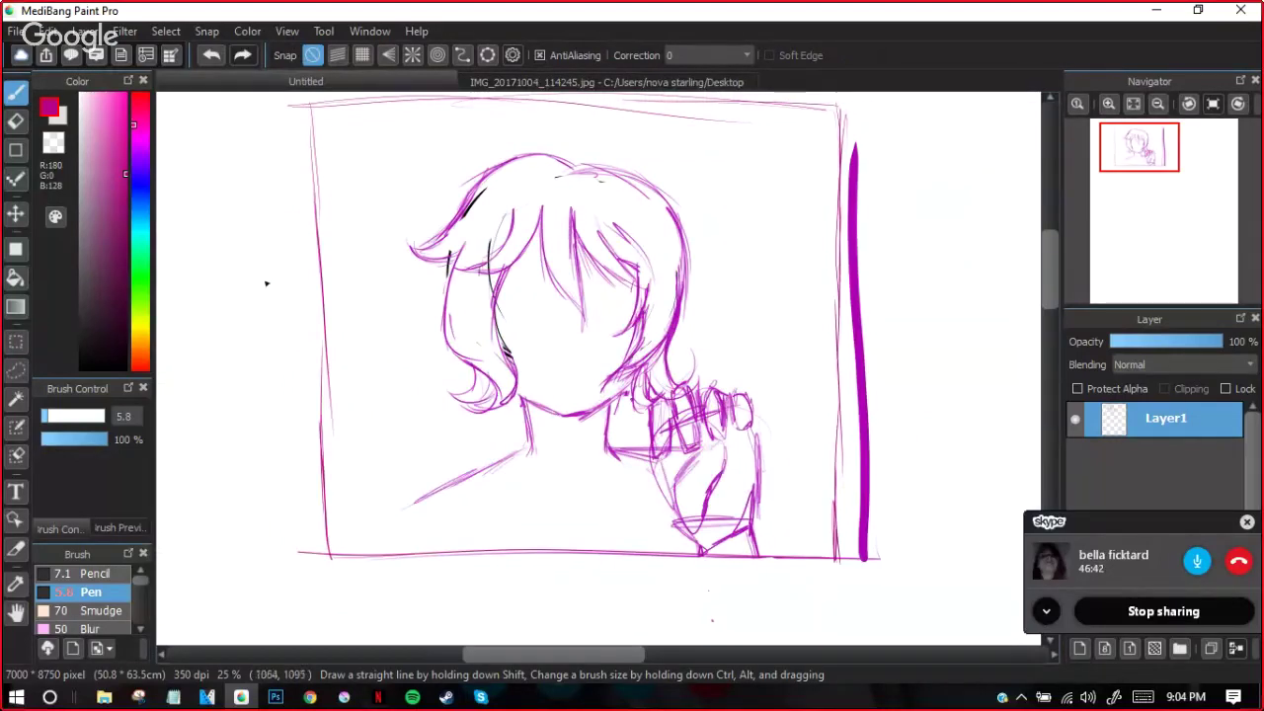
# Erase the hair and head outline with the eraser at size 159, leaving the inner bangs, neck and raised hand
pyautogui.click(14, 121)
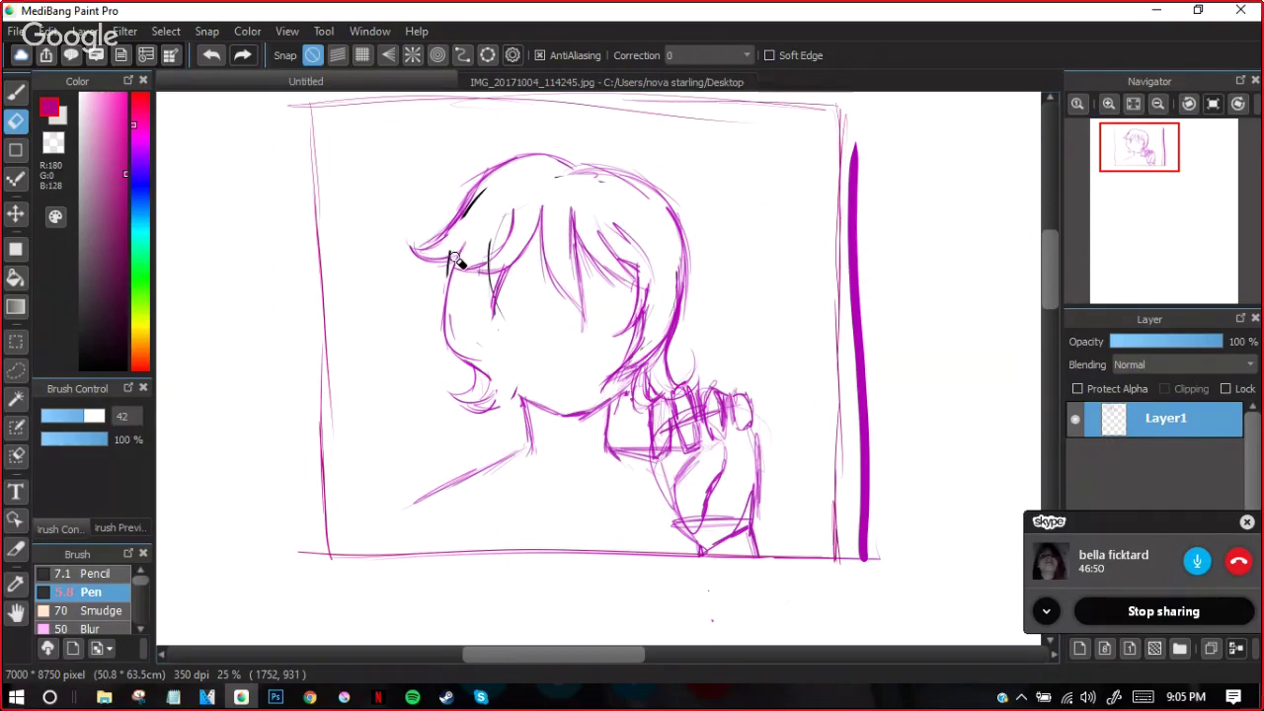
pyautogui.moveTo(85, 417); pyautogui.dragTo(107, 417)
pyautogui.moveTo(469, 314)
pyautogui.mouseDown()
pyautogui.moveTo(493, 394)
pyautogui.moveTo(505, 408)
pyautogui.moveTo(480, 321)
pyautogui.moveTo(455, 344)
pyautogui.moveTo(514, 229)
pyautogui.moveTo(440, 311)
pyautogui.moveTo(536, 195)
pyautogui.moveTo(433, 275)
pyautogui.moveTo(400, 242)
pyautogui.moveTo(581, 153)
pyautogui.moveTo(571, 183)
pyautogui.moveTo(690, 211)
pyautogui.moveTo(641, 185)
pyautogui.moveTo(673, 301)
pyautogui.moveTo(635, 356)
pyautogui.moveTo(662, 333)
pyautogui.moveTo(598, 385)
pyautogui.moveTo(667, 338)
pyautogui.moveTo(672, 372)
pyautogui.mouseUp()
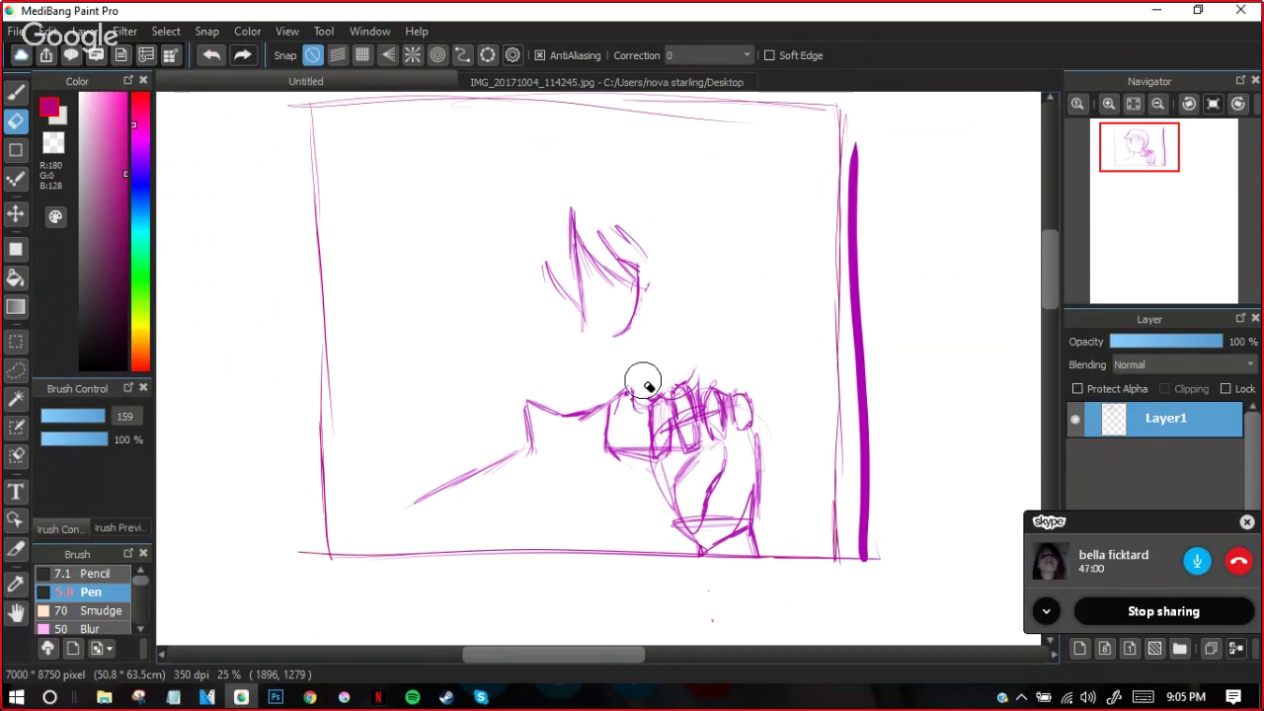
pyautogui.moveTo(638, 375); pyautogui.dragTo(646, 352)
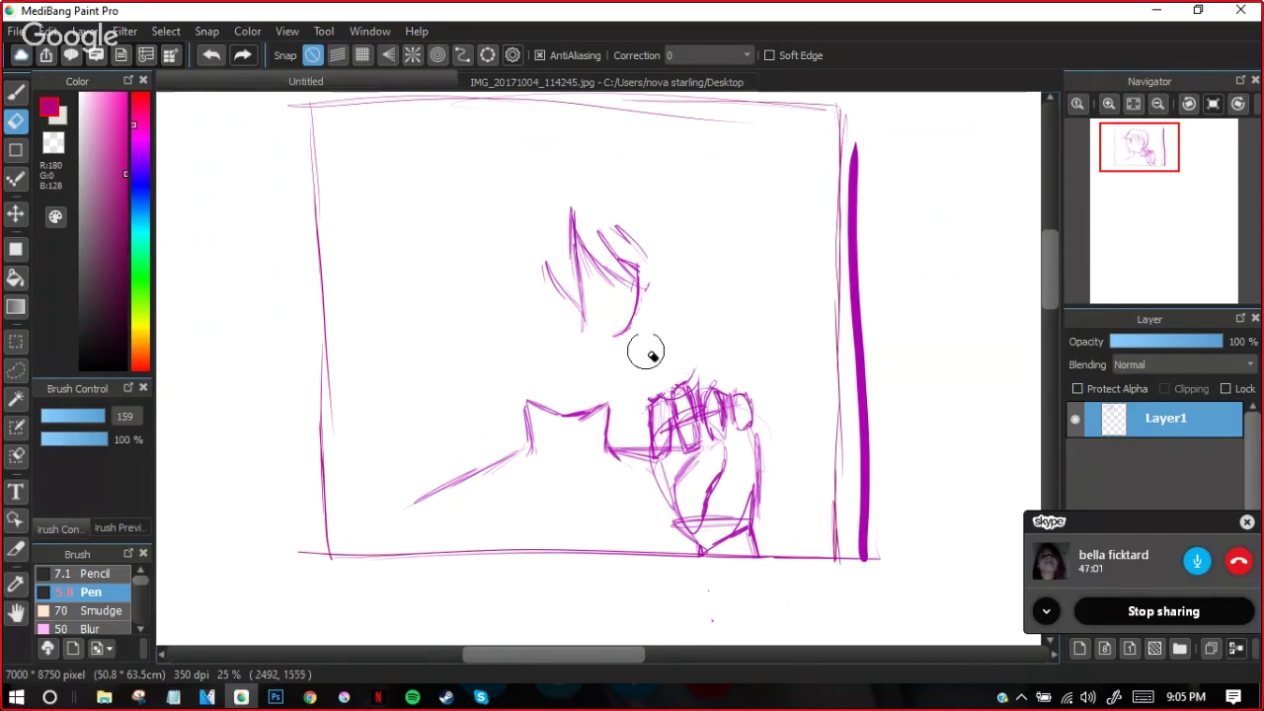
# Sketch a new head top above the bangs and the hair curve down its right side with the Pen
pyautogui.click(16, 92)
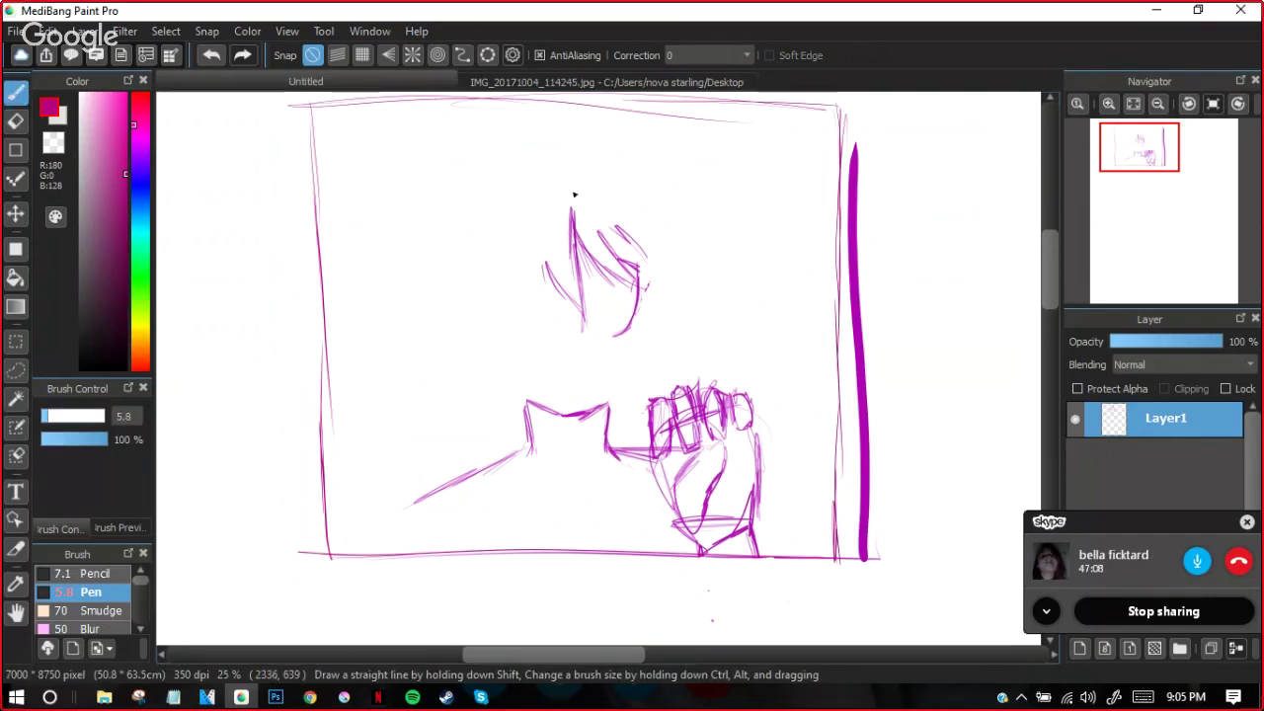
pyautogui.moveTo(551, 157); pyautogui.dragTo(570, 144)
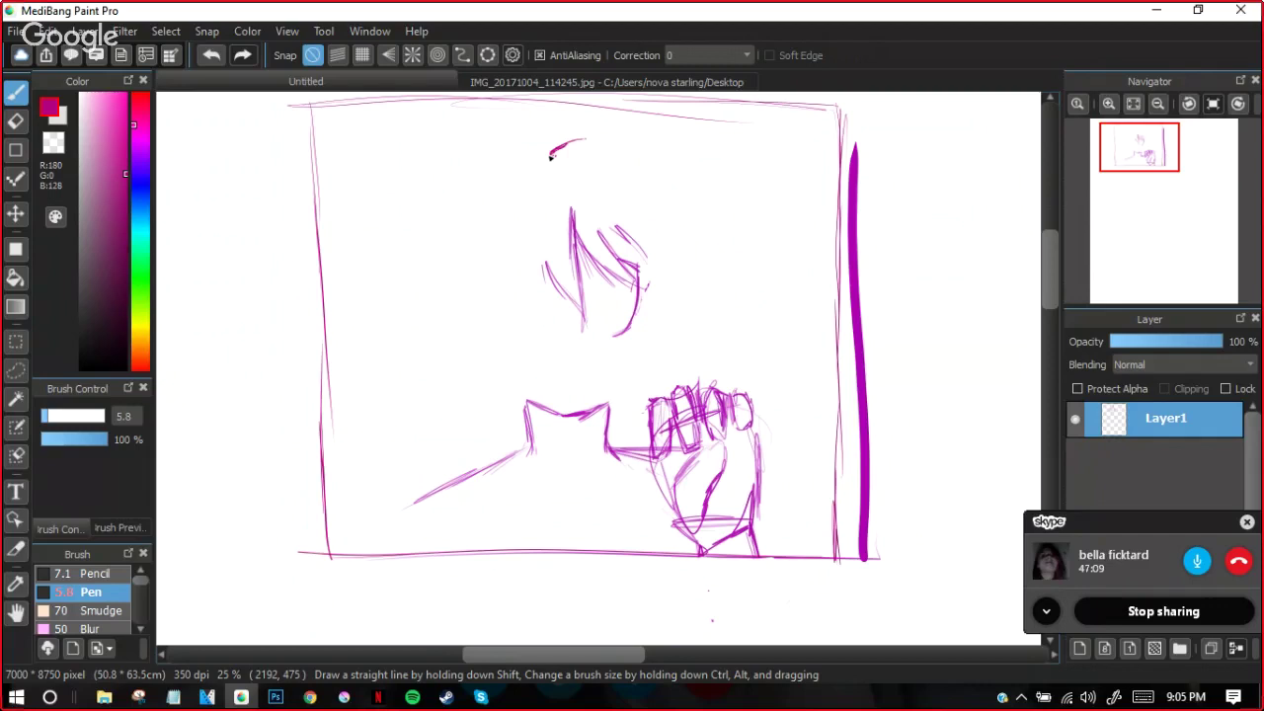
pyautogui.moveTo(624, 144)
pyautogui.mouseDown()
pyautogui.moveTo(546, 152)
pyautogui.moveTo(650, 183)
pyautogui.mouseUp()
pyautogui.click(97, 415)
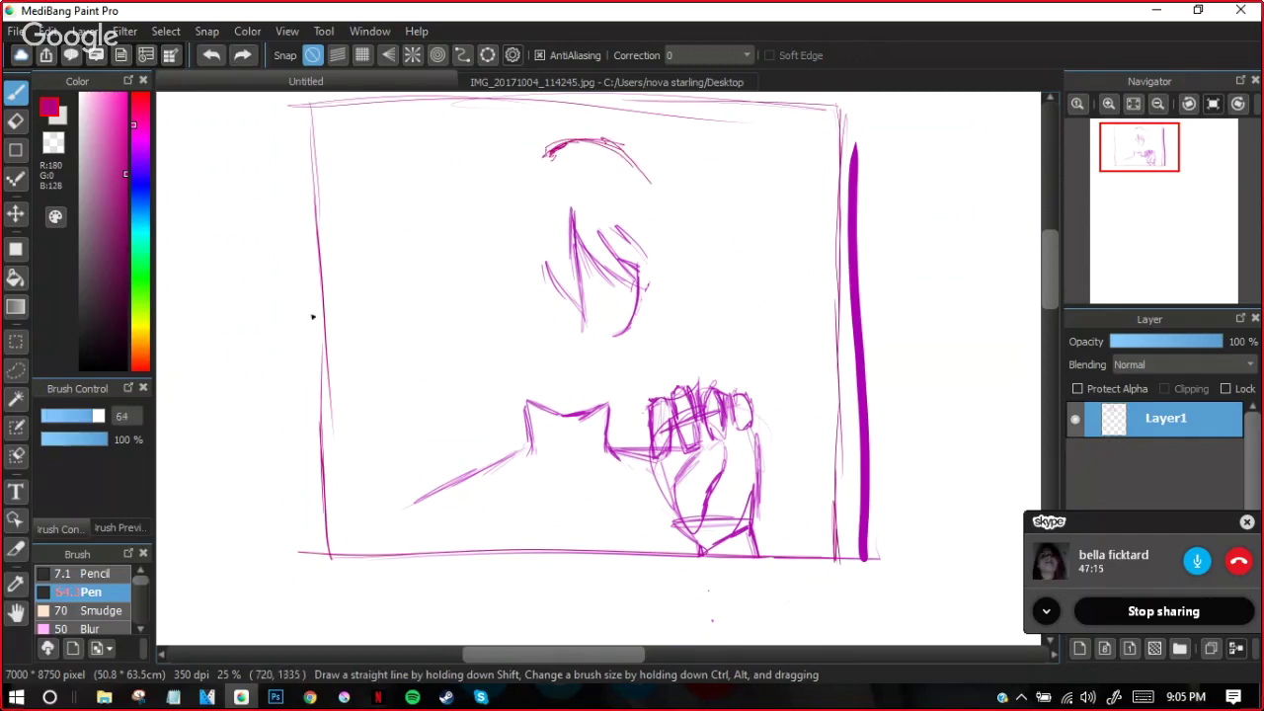
pyautogui.moveTo(430, 237); pyautogui.dragTo(432, 407)
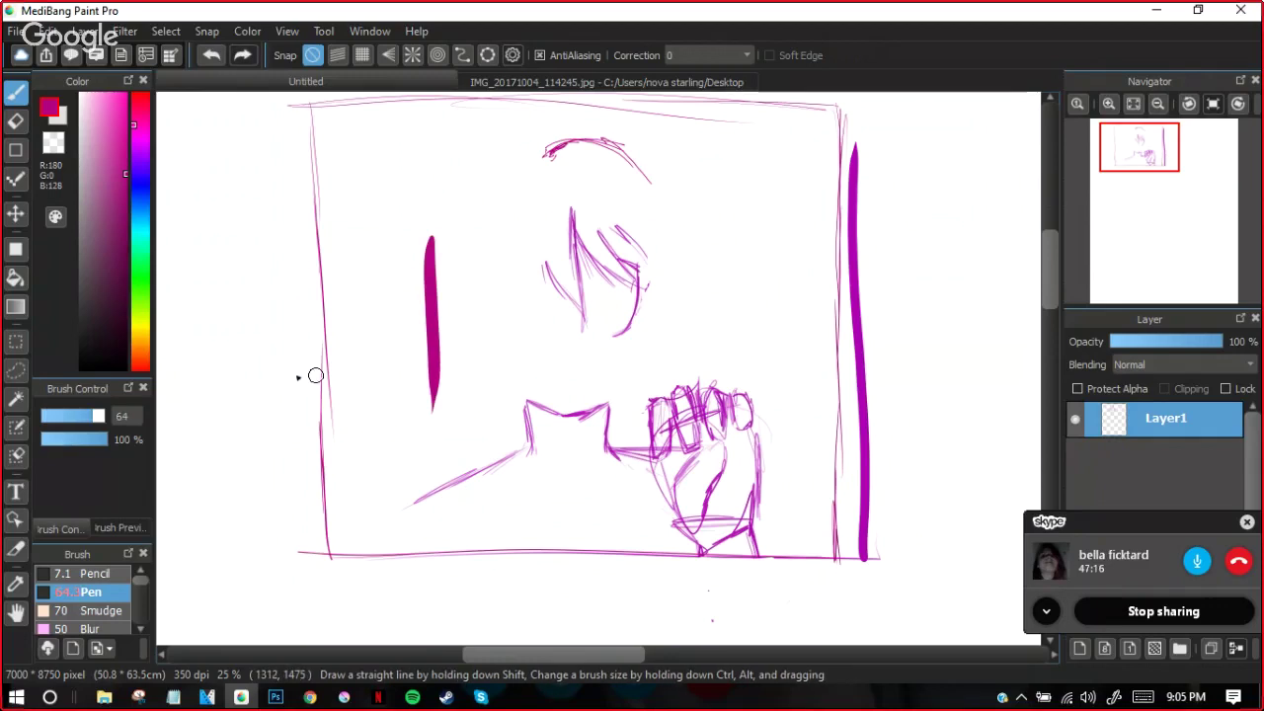
pyautogui.hotkey('ctrl', 'z')
pyautogui.click(48, 419)
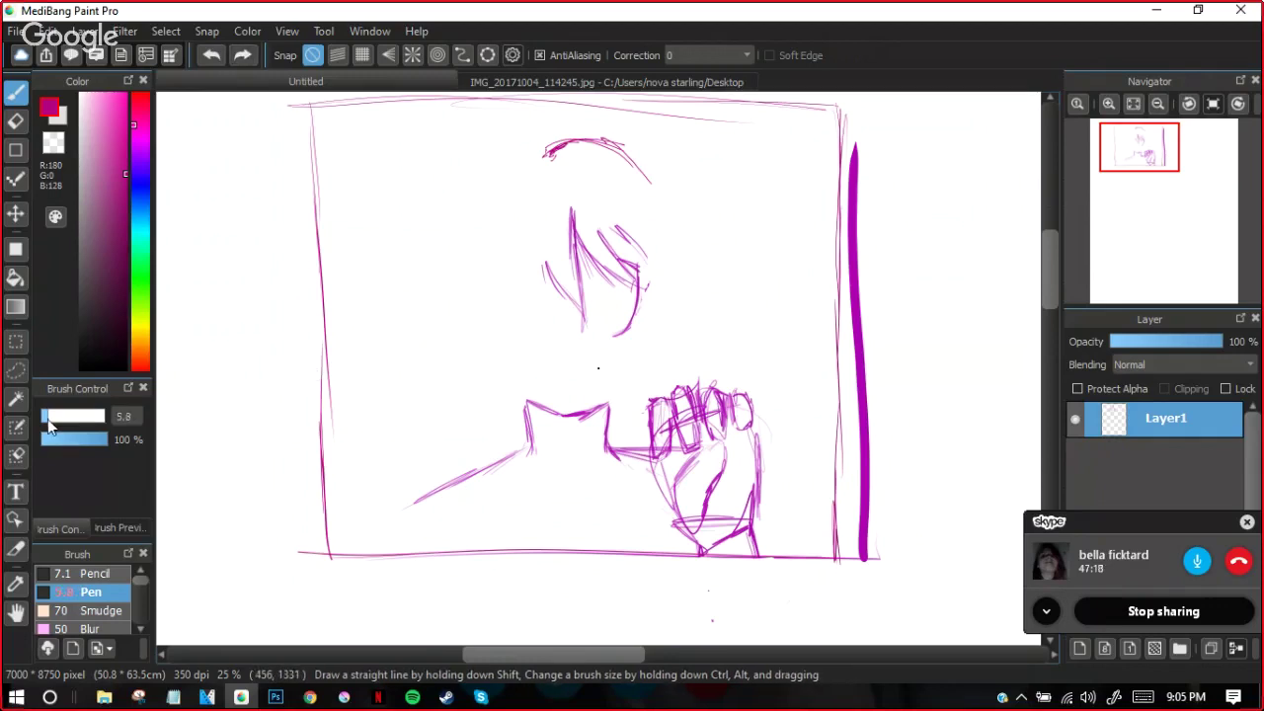
pyautogui.moveTo(549, 150)
pyautogui.mouseDown()
pyautogui.moveTo(615, 151)
pyautogui.moveTo(650, 178)
pyautogui.moveTo(604, 142)
pyautogui.moveTo(676, 204)
pyautogui.moveTo(666, 197)
pyautogui.moveTo(693, 199)
pyautogui.moveTo(689, 170)
pyautogui.moveTo(703, 176)
pyautogui.moveTo(683, 217)
pyautogui.moveTo(692, 262)
pyautogui.moveTo(684, 239)
pyautogui.moveTo(681, 314)
pyautogui.mouseUp()
# Erase the new head curve, the bangs and the upper neck lines with the eraser at size 159, keeping the raised hand
pyautogui.press('e')
pyautogui.moveTo(655, 230)
pyautogui.mouseDown()
pyautogui.moveTo(495, 206)
pyautogui.moveTo(517, 175)
pyautogui.mouseUp()
pyautogui.moveTo(527, 240); pyautogui.dragTo(660, 208)
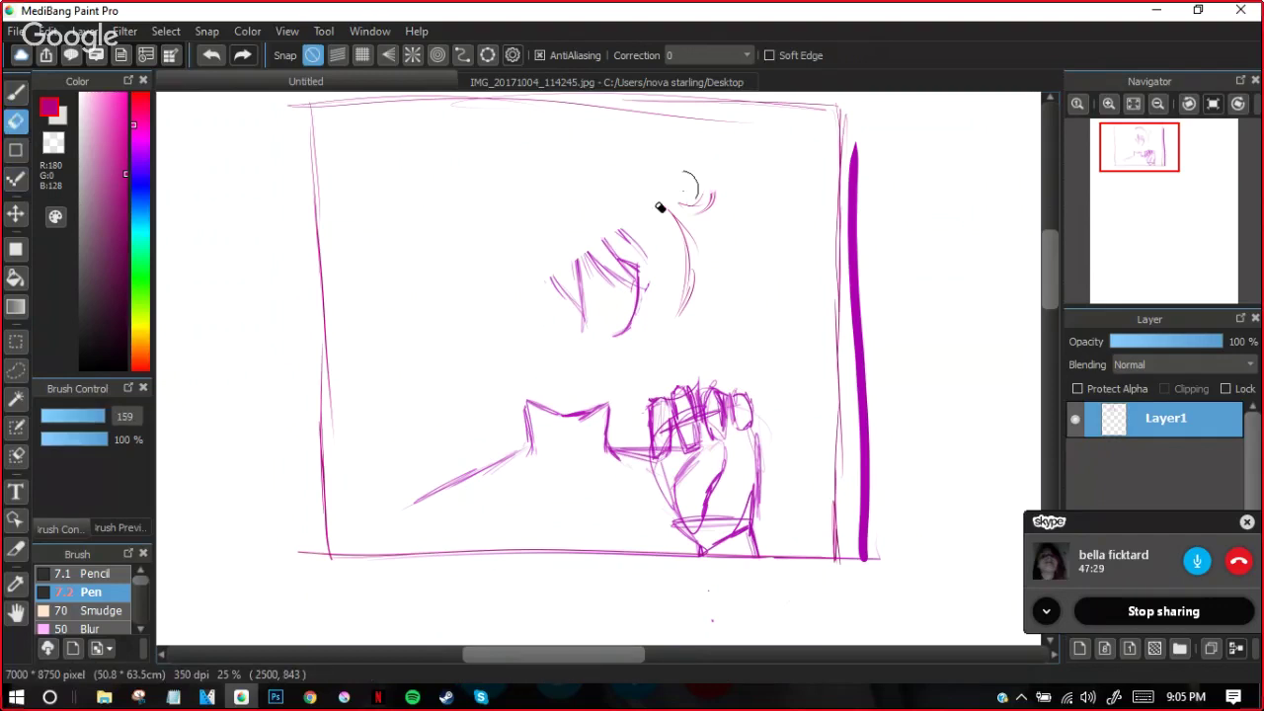
pyautogui.moveTo(660, 208)
pyautogui.mouseDown()
pyautogui.moveTo(598, 326)
pyautogui.moveTo(629, 323)
pyautogui.moveTo(542, 381)
pyautogui.mouseUp()
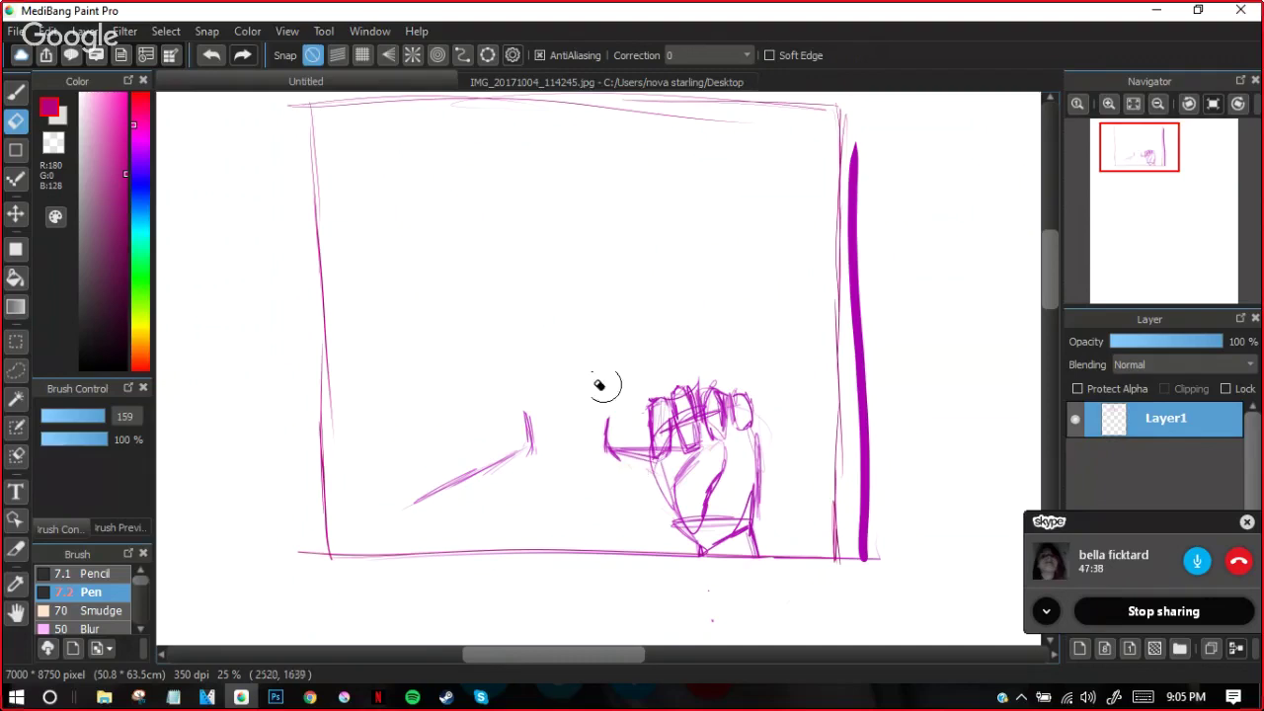
pyautogui.click(15, 91)
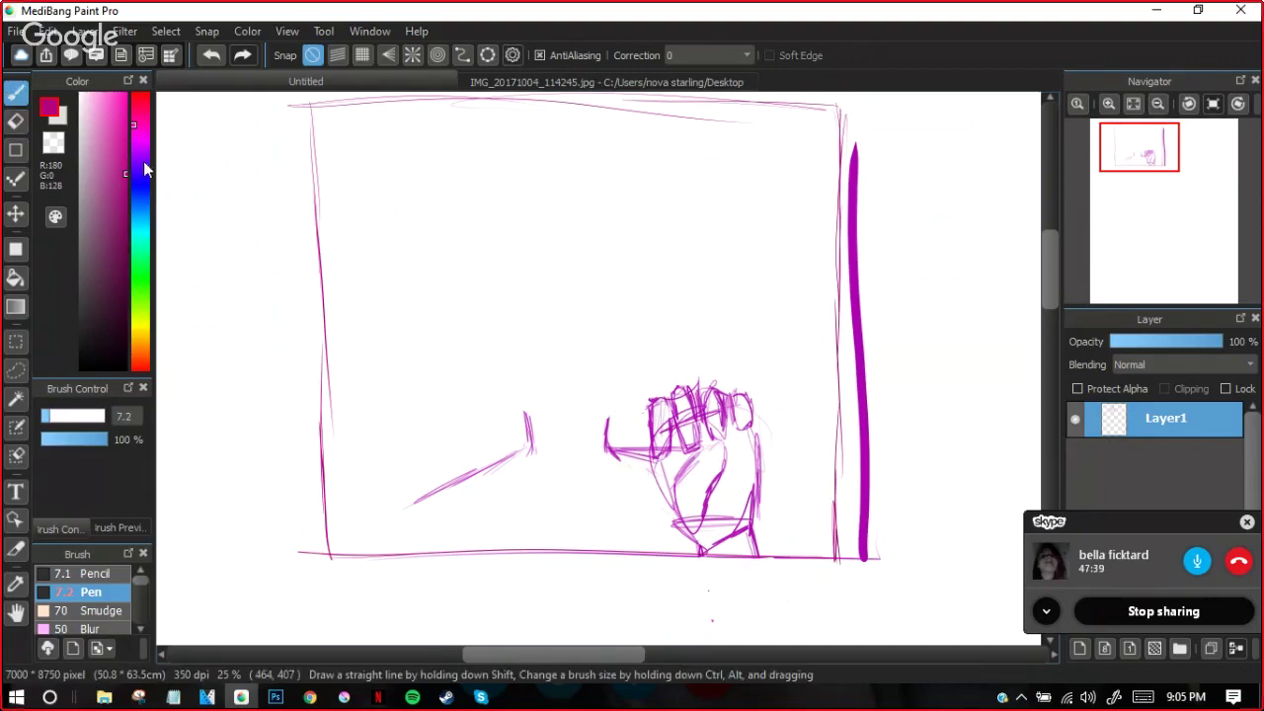
# Switch to Chrome and check the drawing session's live stream page on YouTube
pyautogui.click(309, 698)
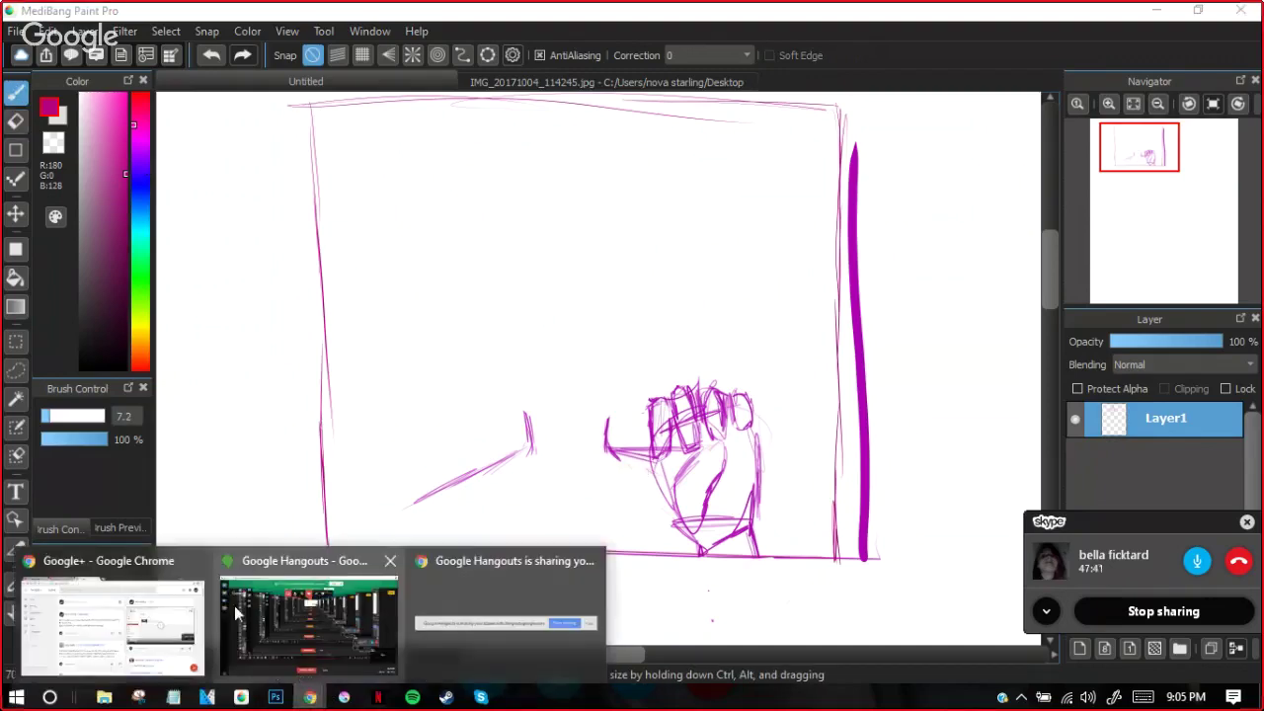
pyautogui.click(173, 607)
pyautogui.click(314, 18)
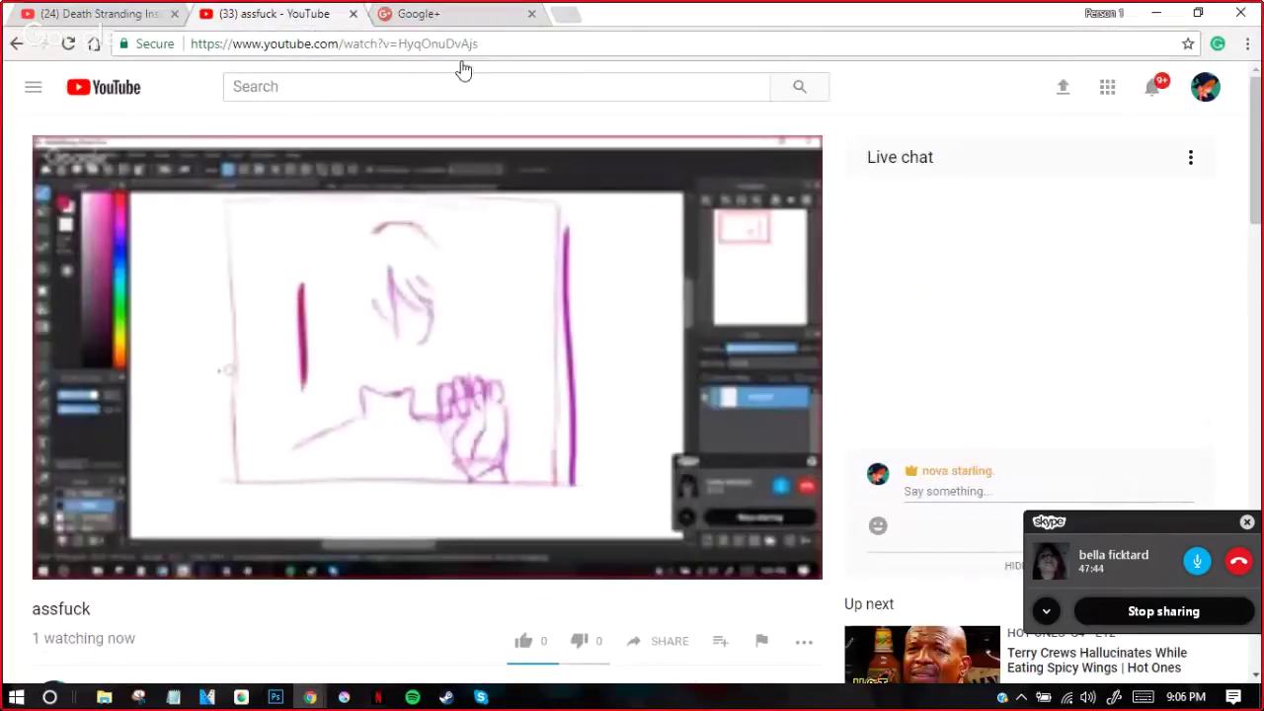
pyautogui.scroll(-2, 464, 67)
pyautogui.scroll(-3, 464, 67)
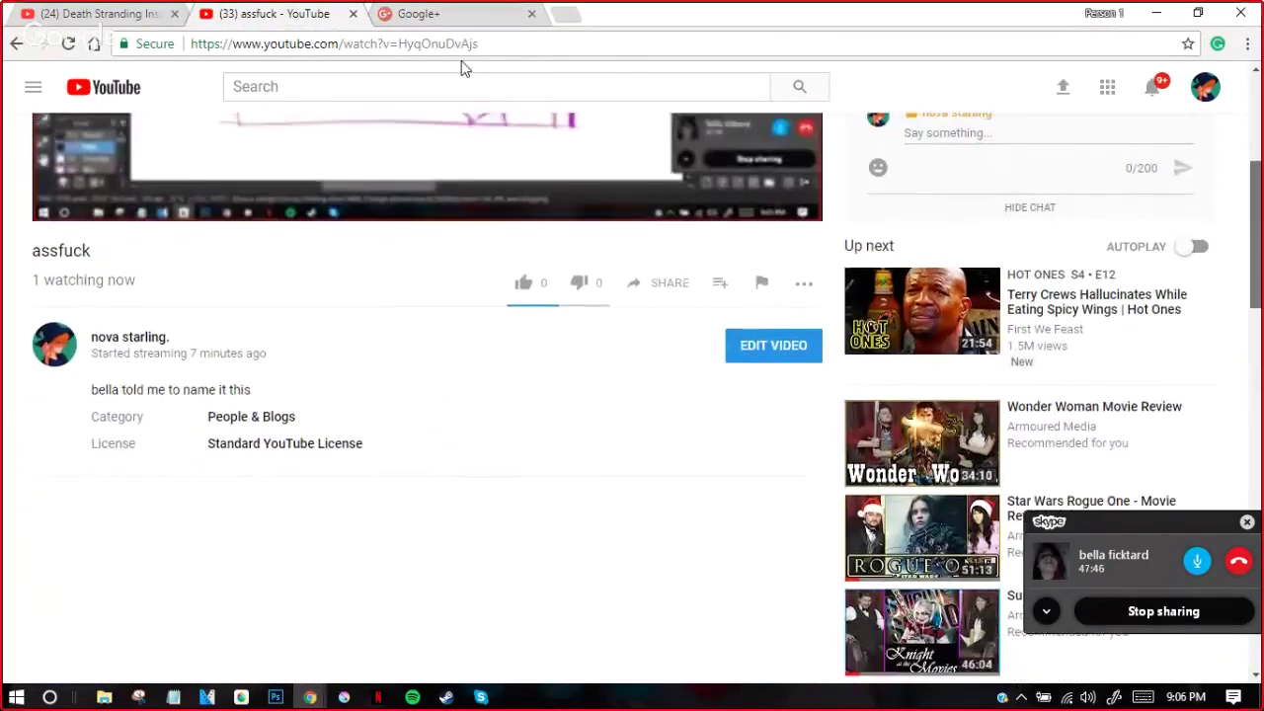
pyautogui.scroll(5, 464, 68)
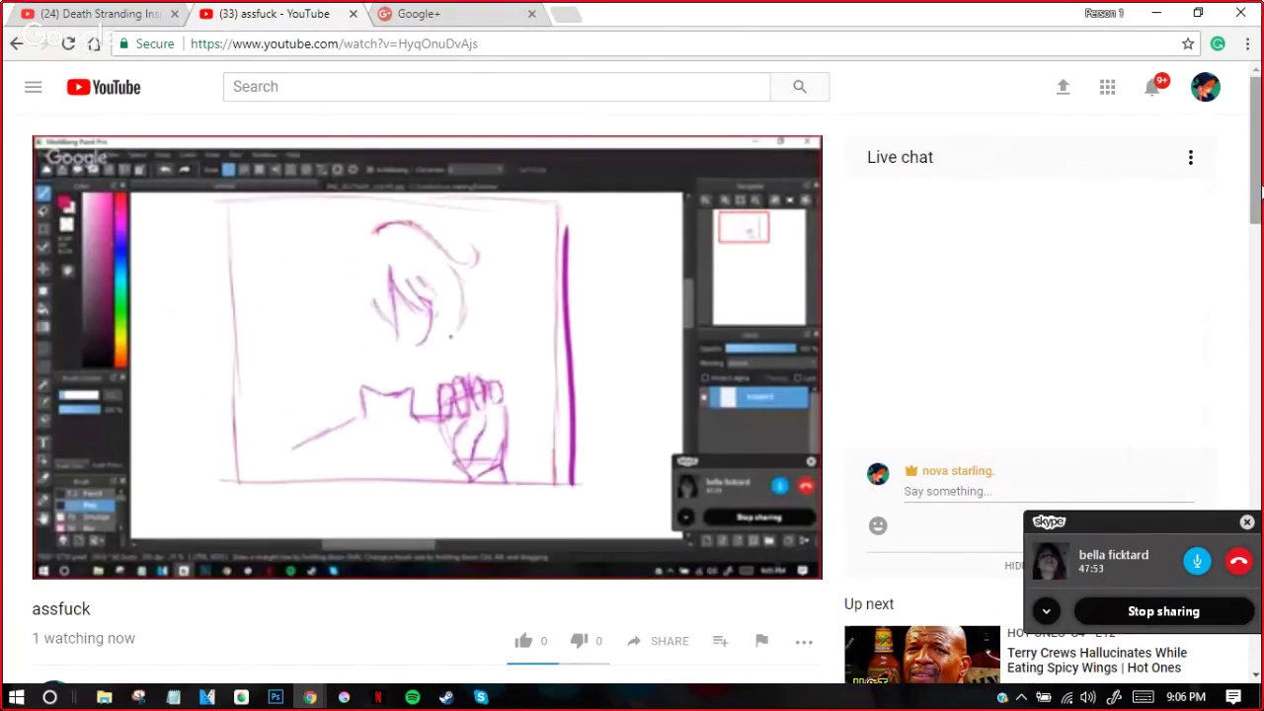
pyautogui.scroll(-3, 1256, 187)
pyautogui.scroll(3, 1258, 213)
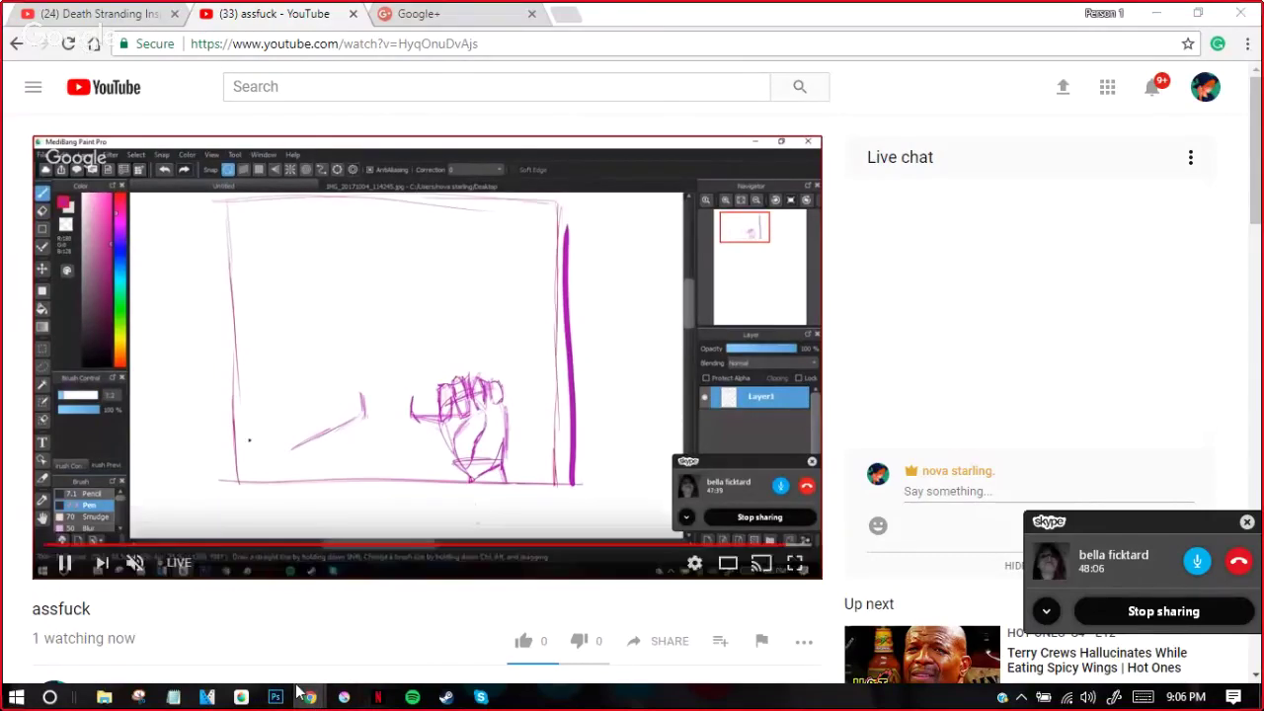
pyautogui.click(1160, 14)
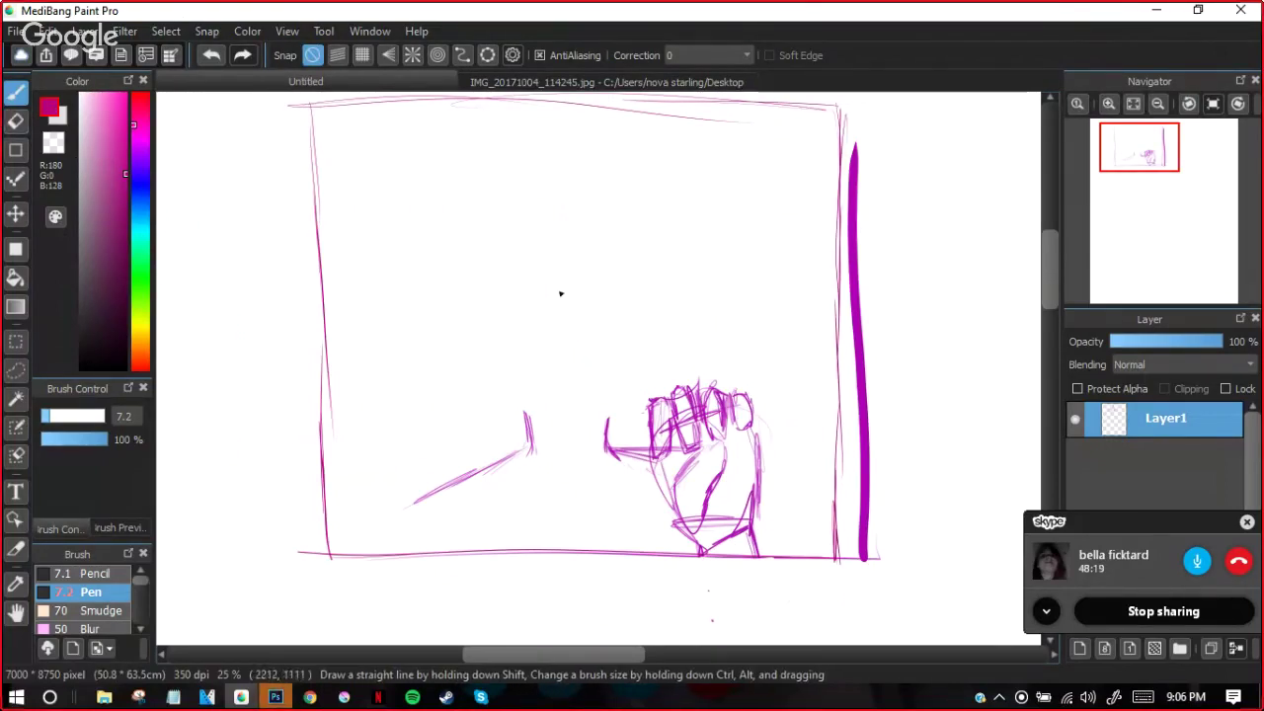
# Sketch the upper-left arc of a new head circle with the Pen at size 7.2, and close the Photoshop window
pyautogui.moveTo(565, 151)
pyautogui.mouseDown()
pyautogui.moveTo(481, 188)
pyautogui.moveTo(475, 207)
pyautogui.mouseUp()
pyautogui.click(274, 697)
pyautogui.rightClick(274, 697)
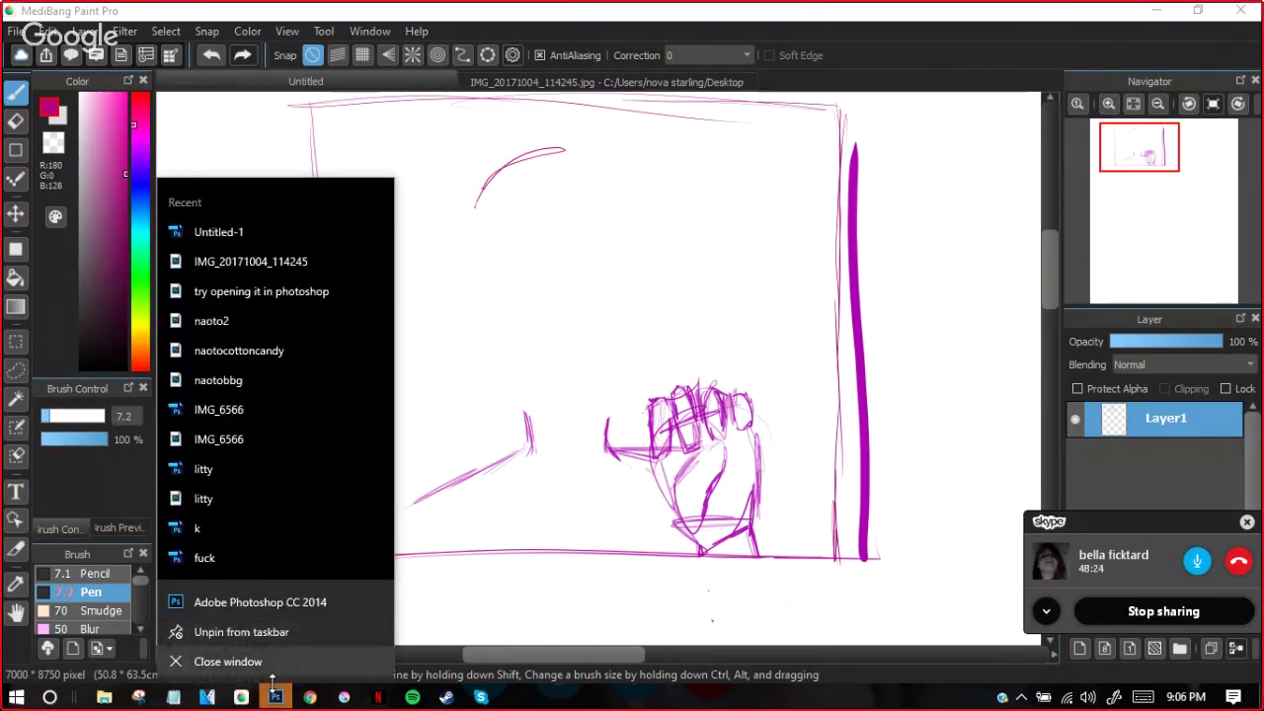
pyautogui.click(270, 656)
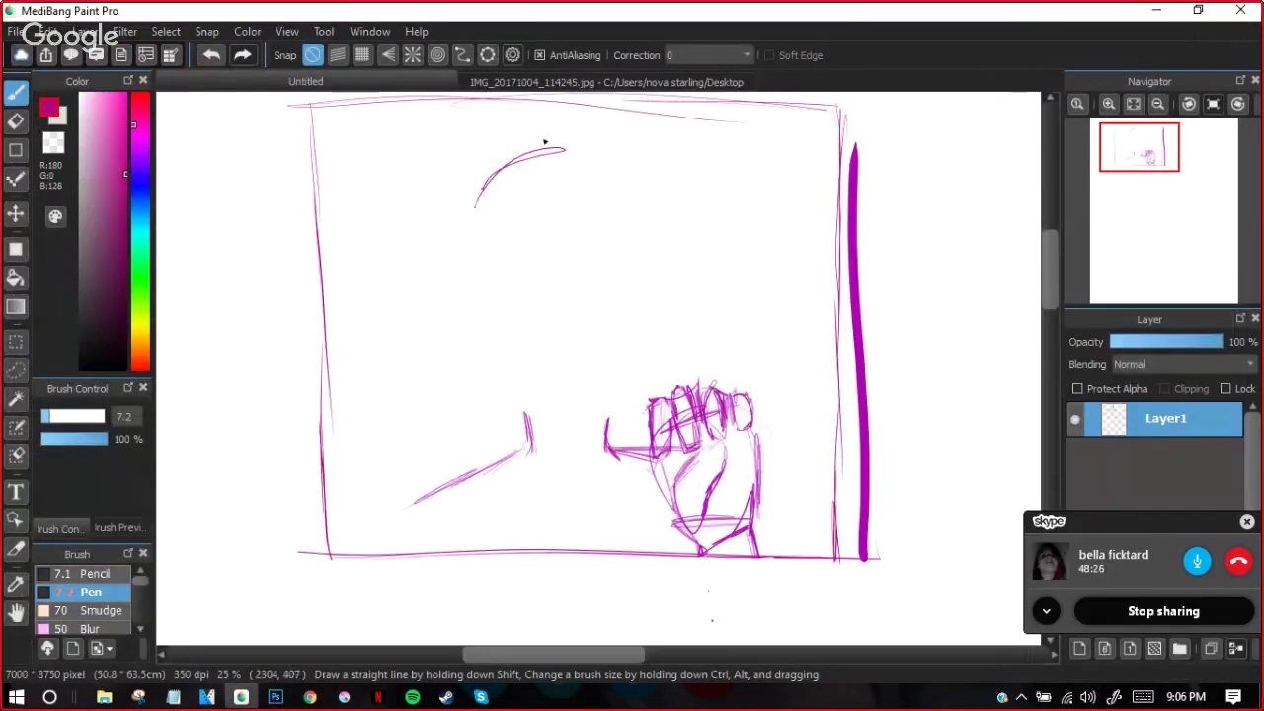
# Complete the head circle above the neck and reinforce its left and right sides with repeated light strokes
pyautogui.moveTo(575, 139)
pyautogui.mouseDown()
pyautogui.moveTo(468, 236)
pyautogui.moveTo(457, 276)
pyautogui.moveTo(474, 313)
pyautogui.moveTo(596, 328)
pyautogui.moveTo(548, 337)
pyautogui.moveTo(618, 314)
pyautogui.mouseUp()
pyautogui.moveTo(524, 338); pyautogui.dragTo(669, 285)
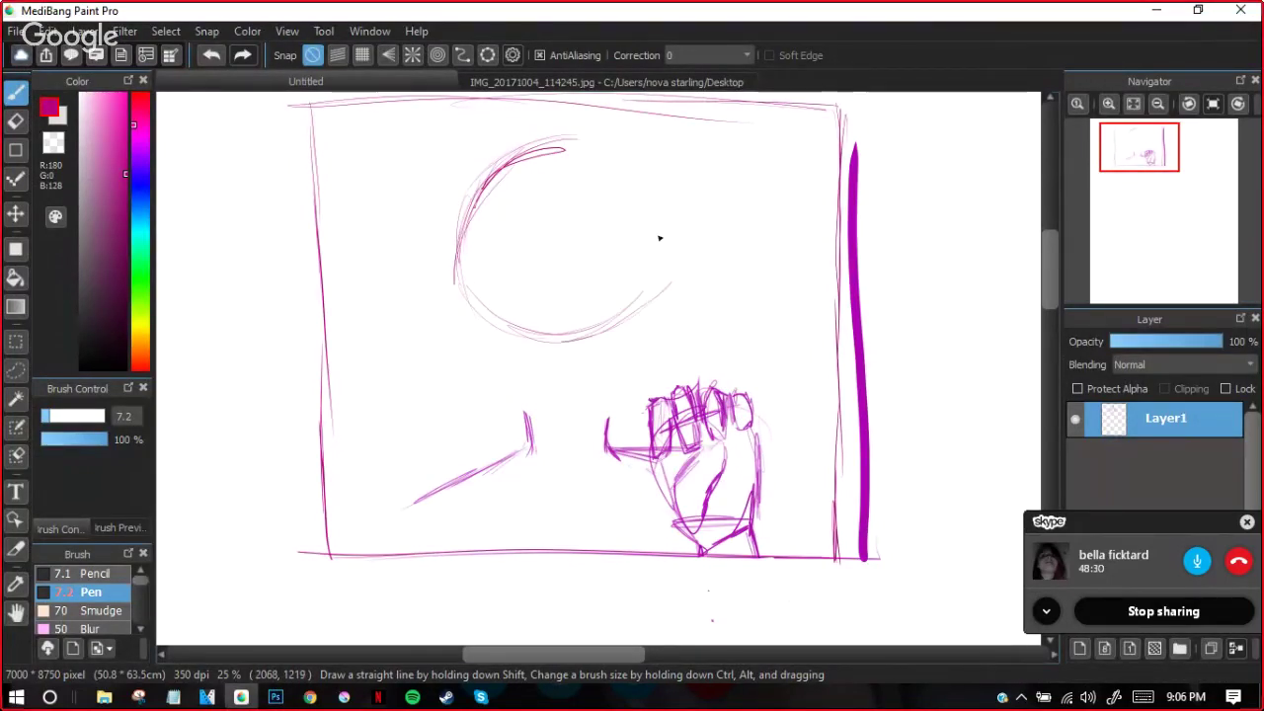
pyautogui.moveTo(590, 154); pyautogui.dragTo(672, 266)
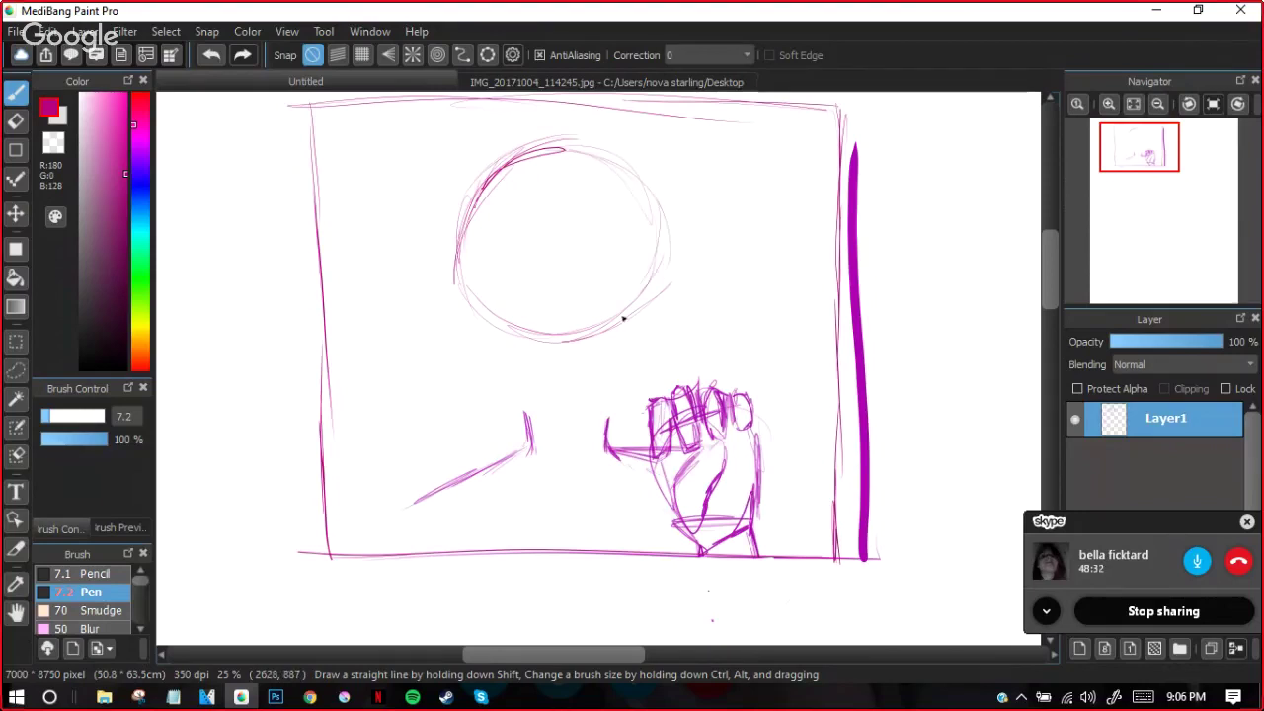
pyautogui.moveTo(543, 134)
pyautogui.mouseDown()
pyautogui.moveTo(456, 250)
pyautogui.moveTo(527, 141)
pyautogui.moveTo(483, 170)
pyautogui.moveTo(463, 258)
pyautogui.moveTo(517, 150)
pyautogui.moveTo(468, 296)
pyautogui.mouseUp()
pyautogui.moveTo(464, 208)
pyautogui.mouseDown()
pyautogui.moveTo(460, 302)
pyautogui.moveTo(472, 296)
pyautogui.mouseUp()
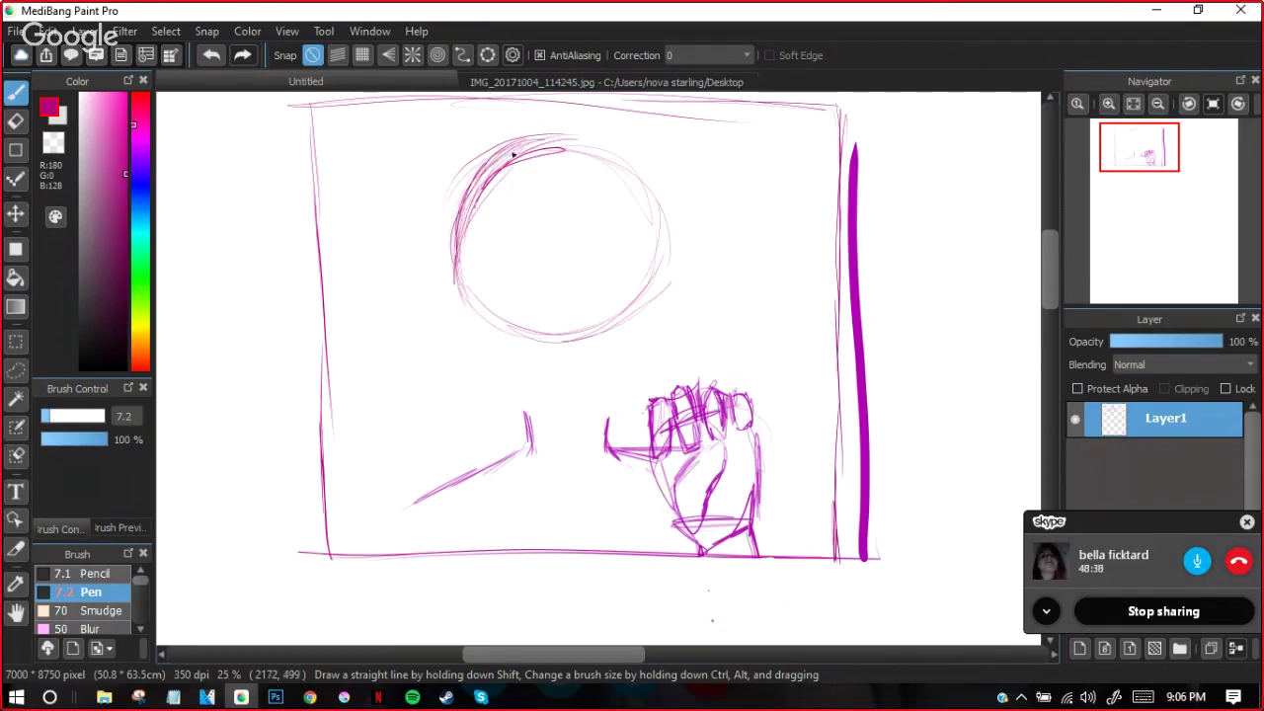
pyautogui.moveTo(660, 180); pyautogui.dragTo(662, 282)
pyautogui.moveTo(680, 225); pyautogui.dragTo(640, 312)
pyautogui.moveTo(680, 253); pyautogui.dragTo(634, 332)
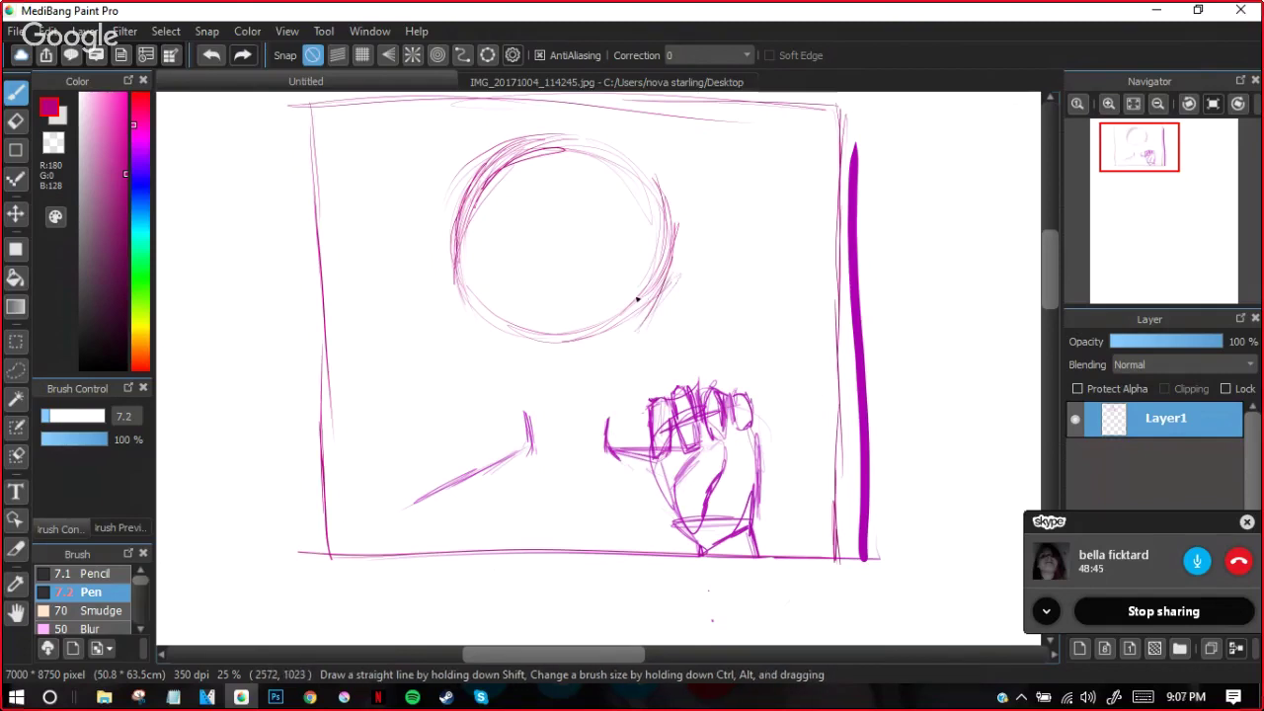
# Draw a hair outline over the circle's top and right side, ending in an outward flick, with strands below
pyautogui.moveTo(660, 295); pyautogui.dragTo(626, 377)
pyautogui.moveTo(571, 131)
pyautogui.mouseDown()
pyautogui.moveTo(632, 127)
pyautogui.moveTo(677, 187)
pyautogui.mouseUp()
pyautogui.moveTo(681, 265)
pyautogui.mouseDown()
pyautogui.moveTo(685, 206)
pyautogui.moveTo(653, 152)
pyautogui.moveTo(691, 230)
pyautogui.mouseUp()
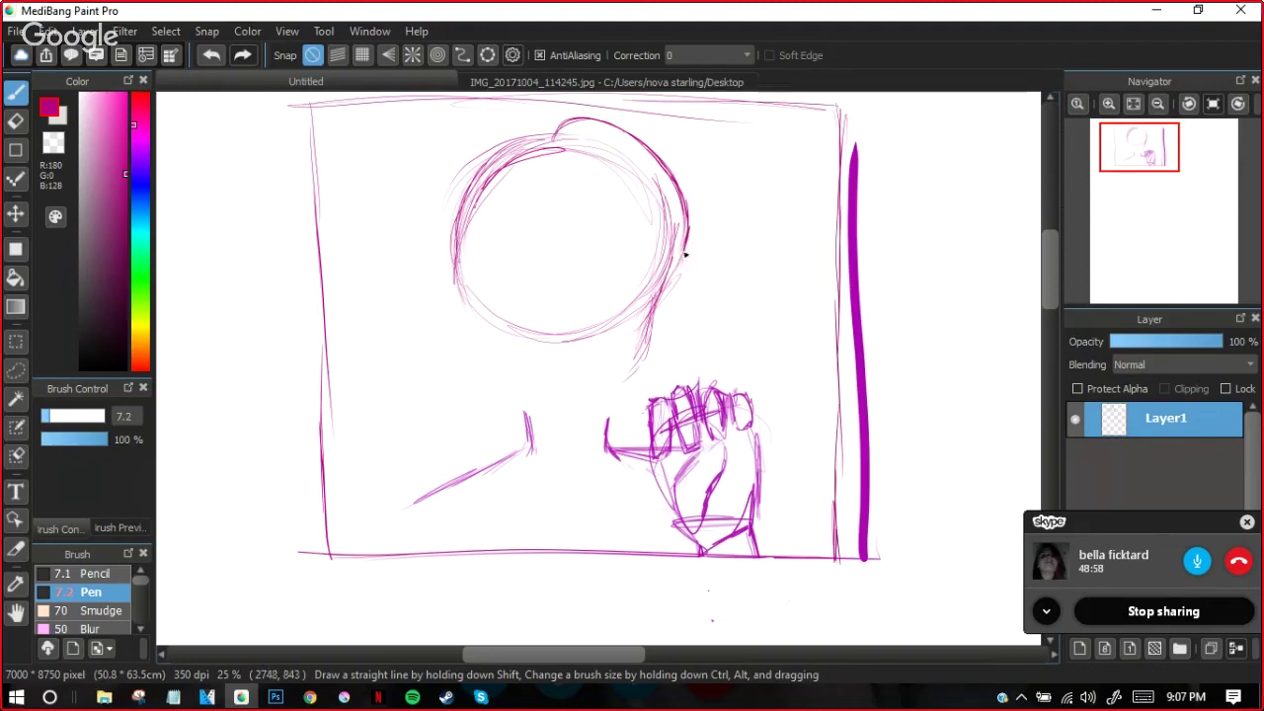
pyautogui.moveTo(677, 280); pyautogui.dragTo(705, 314)
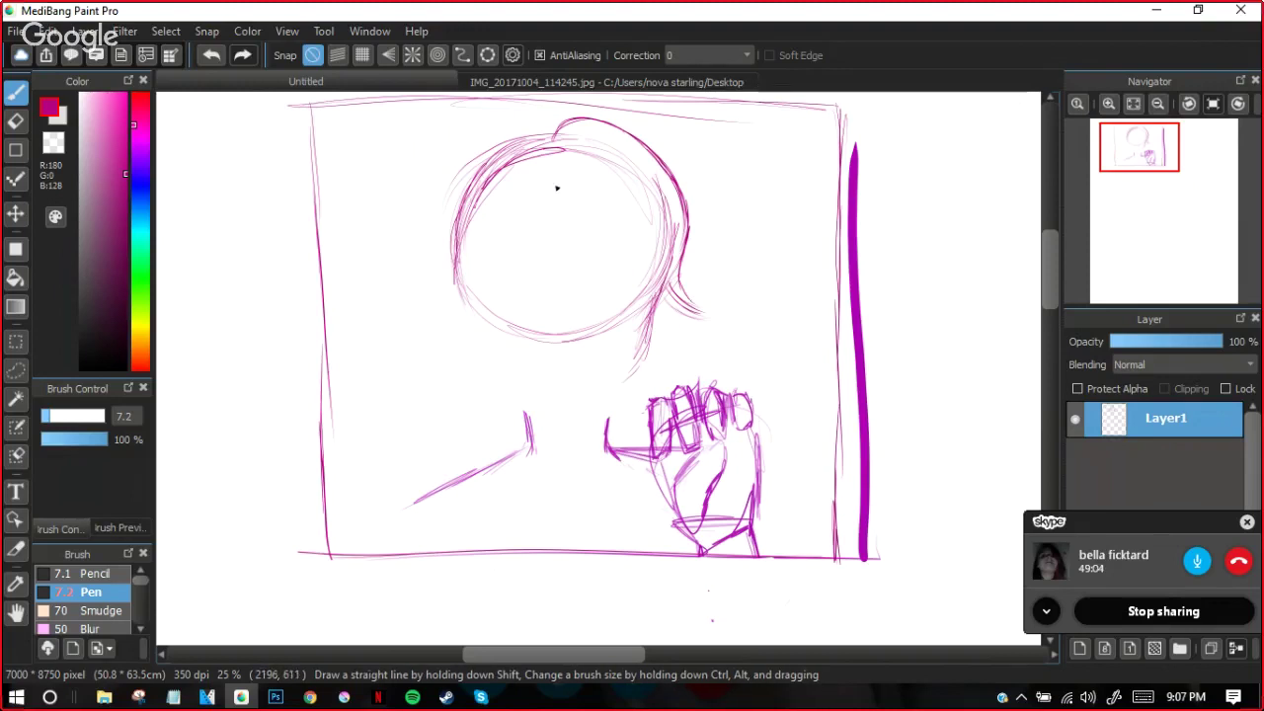
# Draw pointed bangs inside the head circle and dense hair strands along its right edge
pyautogui.moveTo(556, 227)
pyautogui.mouseDown()
pyautogui.moveTo(611, 327)
pyautogui.moveTo(581, 259)
pyautogui.moveTo(604, 280)
pyautogui.moveTo(585, 227)
pyautogui.moveTo(610, 288)
pyautogui.moveTo(598, 222)
pyautogui.moveTo(643, 269)
pyautogui.moveTo(629, 267)
pyautogui.moveTo(635, 320)
pyautogui.moveTo(637, 292)
pyautogui.moveTo(616, 367)
pyautogui.mouseUp()
pyautogui.moveTo(671, 245)
pyautogui.mouseDown()
pyautogui.moveTo(607, 375)
pyautogui.moveTo(651, 324)
pyautogui.moveTo(644, 343)
pyautogui.mouseUp()
pyautogui.moveTo(655, 218); pyautogui.dragTo(668, 303)
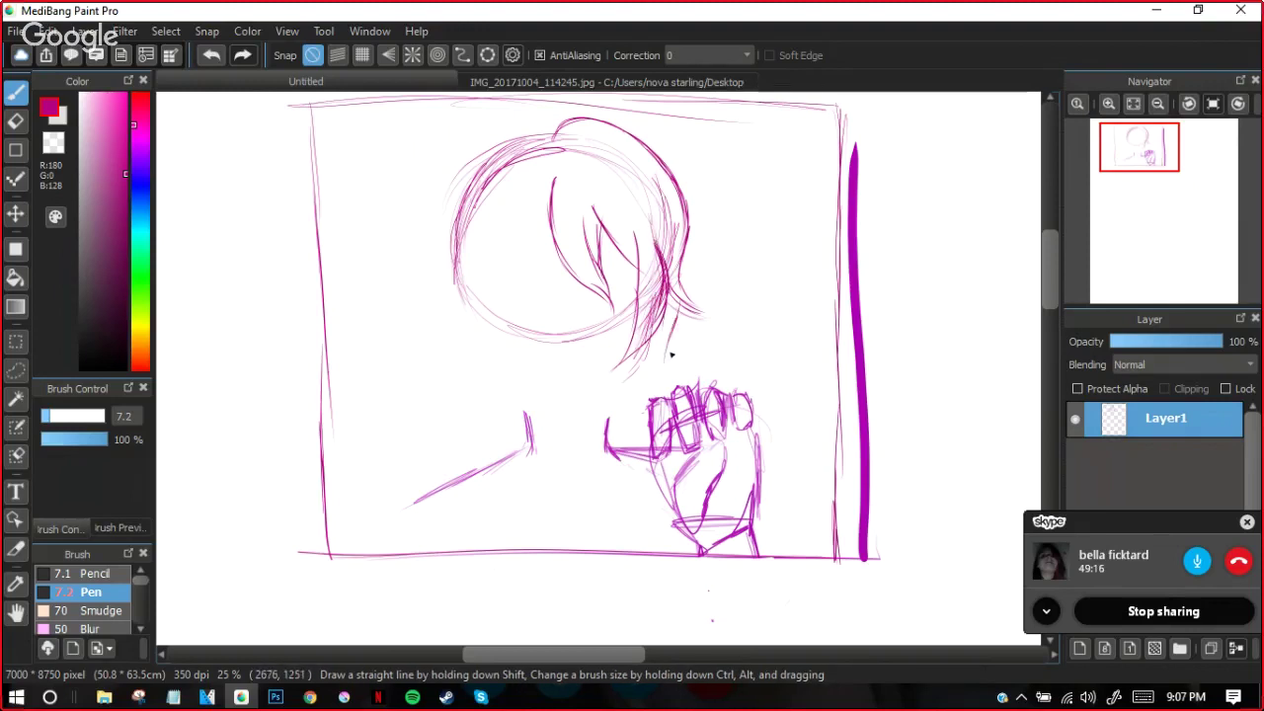
# Erase the bangs, the right-hand hair and the circle's upper right, and thin out its left side with the eraser at size 159
pyautogui.press('e')
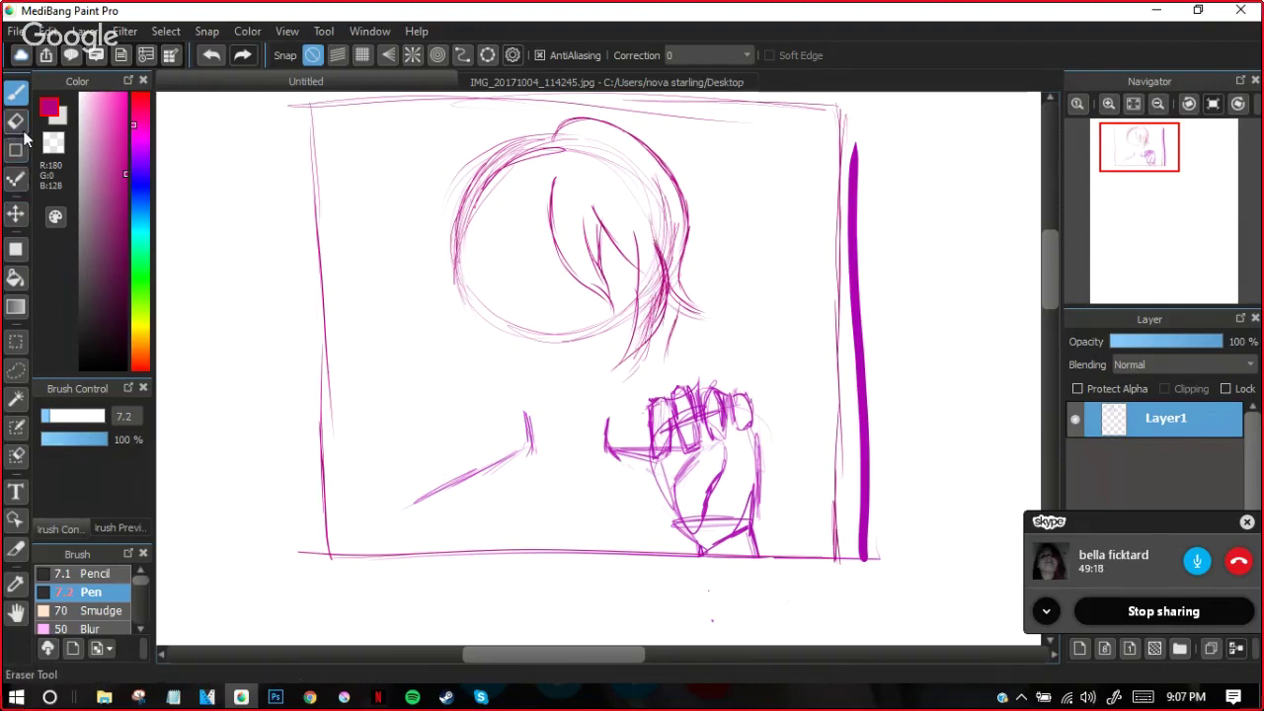
pyautogui.moveTo(576, 243)
pyautogui.mouseDown()
pyautogui.moveTo(638, 233)
pyautogui.moveTo(586, 252)
pyautogui.moveTo(545, 195)
pyautogui.moveTo(618, 137)
pyautogui.moveTo(670, 163)
pyautogui.moveTo(689, 273)
pyautogui.moveTo(663, 313)
pyautogui.moveTo(682, 321)
pyautogui.moveTo(644, 356)
pyautogui.moveTo(687, 316)
pyautogui.mouseUp()
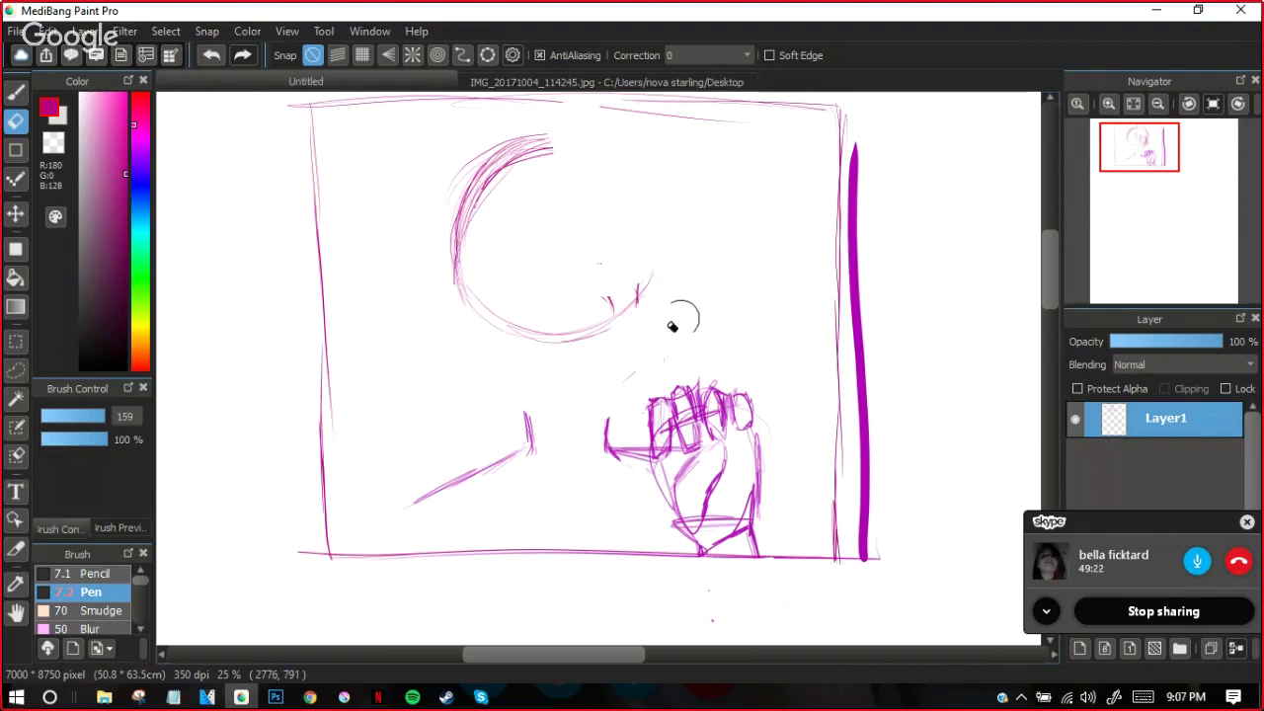
pyautogui.moveTo(656, 273)
pyautogui.mouseDown()
pyautogui.moveTo(621, 240)
pyautogui.moveTo(511, 214)
pyautogui.moveTo(573, 155)
pyautogui.moveTo(496, 208)
pyautogui.moveTo(558, 157)
pyautogui.moveTo(512, 184)
pyautogui.moveTo(545, 156)
pyautogui.moveTo(488, 234)
pyautogui.moveTo(533, 159)
pyautogui.moveTo(487, 212)
pyautogui.moveTo(493, 199)
pyautogui.moveTo(476, 254)
pyautogui.moveTo(485, 186)
pyautogui.moveTo(469, 253)
pyautogui.moveTo(576, 126)
pyautogui.moveTo(488, 160)
pyautogui.mouseUp()
# Draw a wavy hair outline around the head with the Pen, with flicked ends on both sides and a raised tuft on top
pyautogui.press('b')
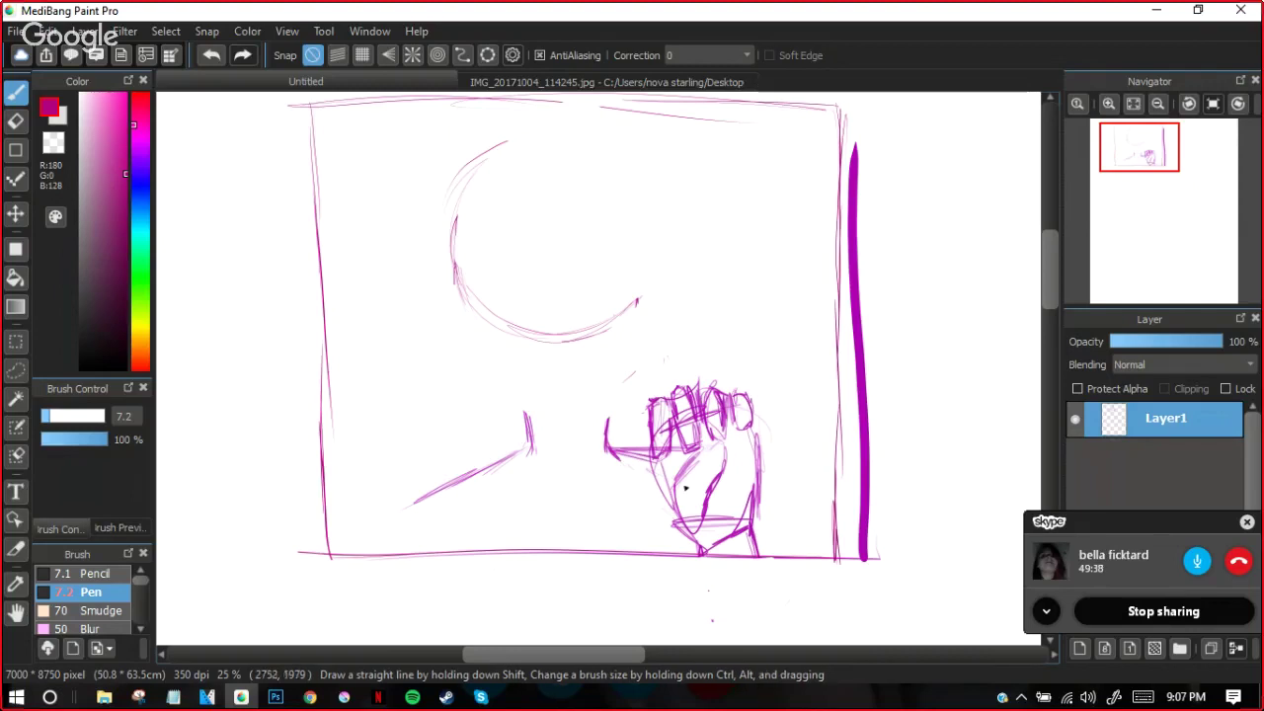
pyautogui.moveTo(529, 129)
pyautogui.mouseDown()
pyautogui.moveTo(470, 155)
pyautogui.moveTo(428, 190)
pyautogui.moveTo(433, 248)
pyautogui.moveTo(460, 166)
pyautogui.moveTo(409, 308)
pyautogui.mouseUp()
pyautogui.moveTo(432, 259)
pyautogui.mouseDown()
pyautogui.moveTo(460, 433)
pyautogui.moveTo(491, 427)
pyautogui.moveTo(495, 379)
pyautogui.moveTo(488, 433)
pyautogui.moveTo(508, 399)
pyautogui.moveTo(533, 433)
pyautogui.moveTo(513, 416)
pyautogui.moveTo(522, 399)
pyautogui.moveTo(524, 421)
pyautogui.moveTo(504, 413)
pyautogui.moveTo(524, 429)
pyautogui.moveTo(503, 408)
pyautogui.moveTo(536, 418)
pyautogui.mouseUp()
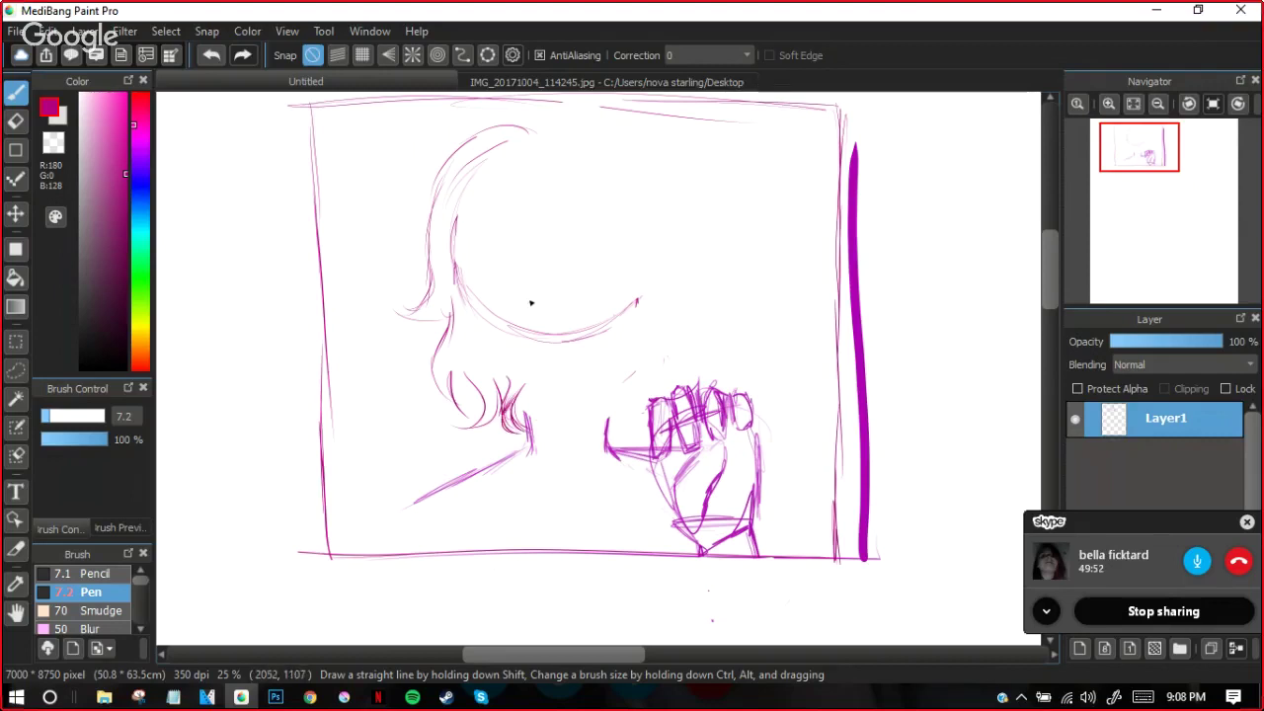
pyautogui.moveTo(533, 127); pyautogui.dragTo(542, 123)
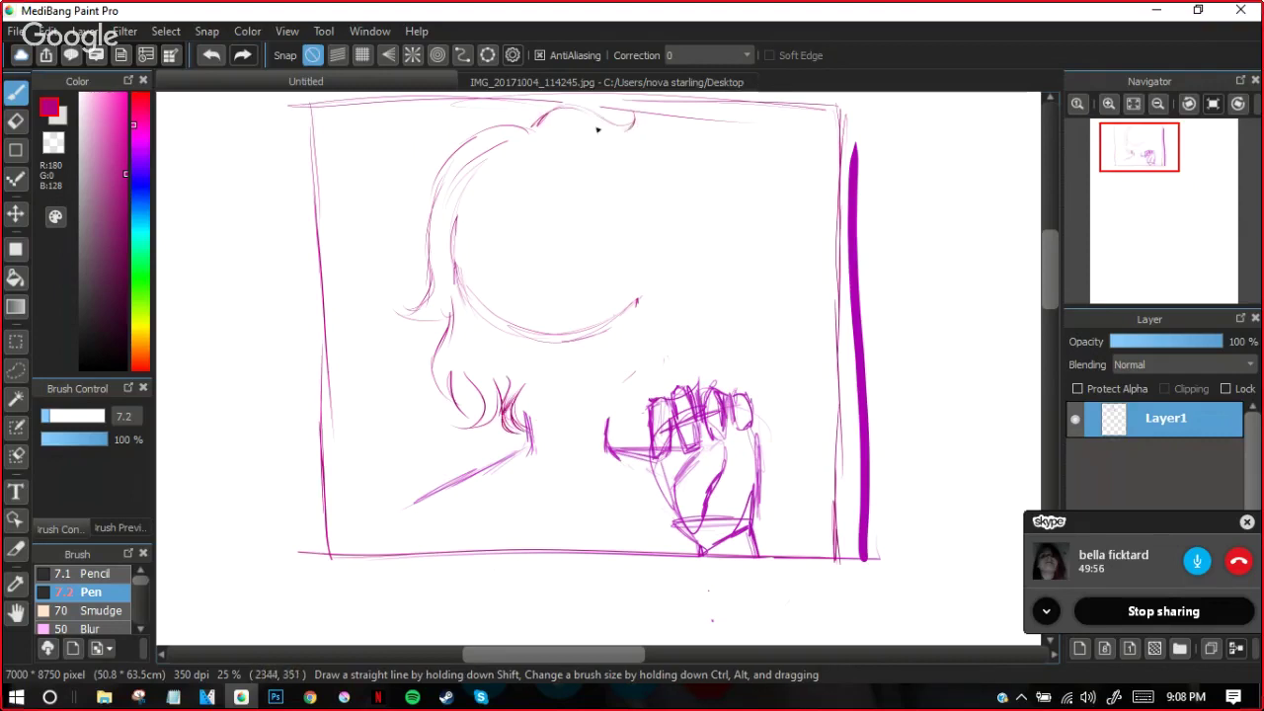
pyautogui.moveTo(654, 152)
pyautogui.mouseDown()
pyautogui.moveTo(686, 256)
pyautogui.moveTo(698, 237)
pyautogui.moveTo(648, 332)
pyautogui.moveTo(666, 317)
pyautogui.moveTo(662, 334)
pyautogui.moveTo(689, 351)
pyautogui.moveTo(689, 327)
pyautogui.moveTo(622, 411)
pyautogui.mouseUp()
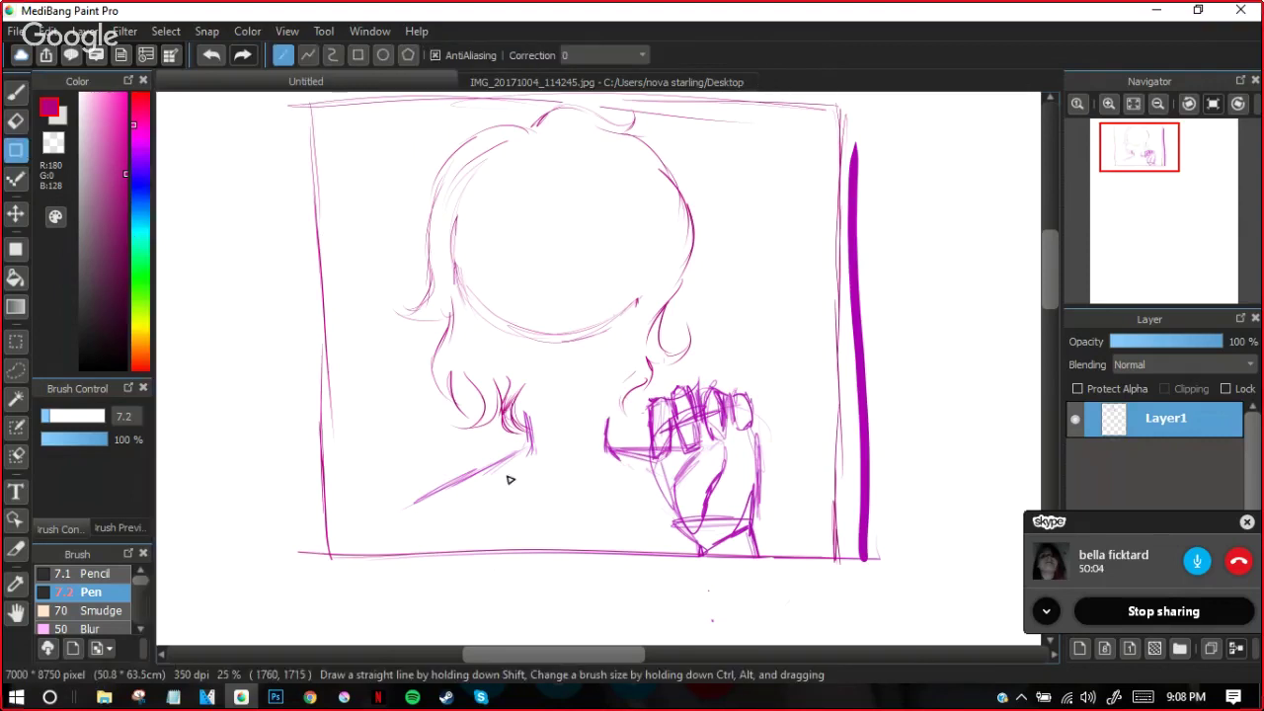
# Erase the old neck and shoulder lines between the hair and the raised hand
pyautogui.press('e')
pyautogui.moveTo(553, 426)
pyautogui.mouseDown()
pyautogui.moveTo(532, 402)
pyautogui.moveTo(491, 486)
pyautogui.moveTo(527, 410)
pyautogui.mouseUp()
pyautogui.moveTo(508, 452); pyautogui.dragTo(460, 488)
pyautogui.moveTo(591, 406); pyautogui.dragTo(637, 464)
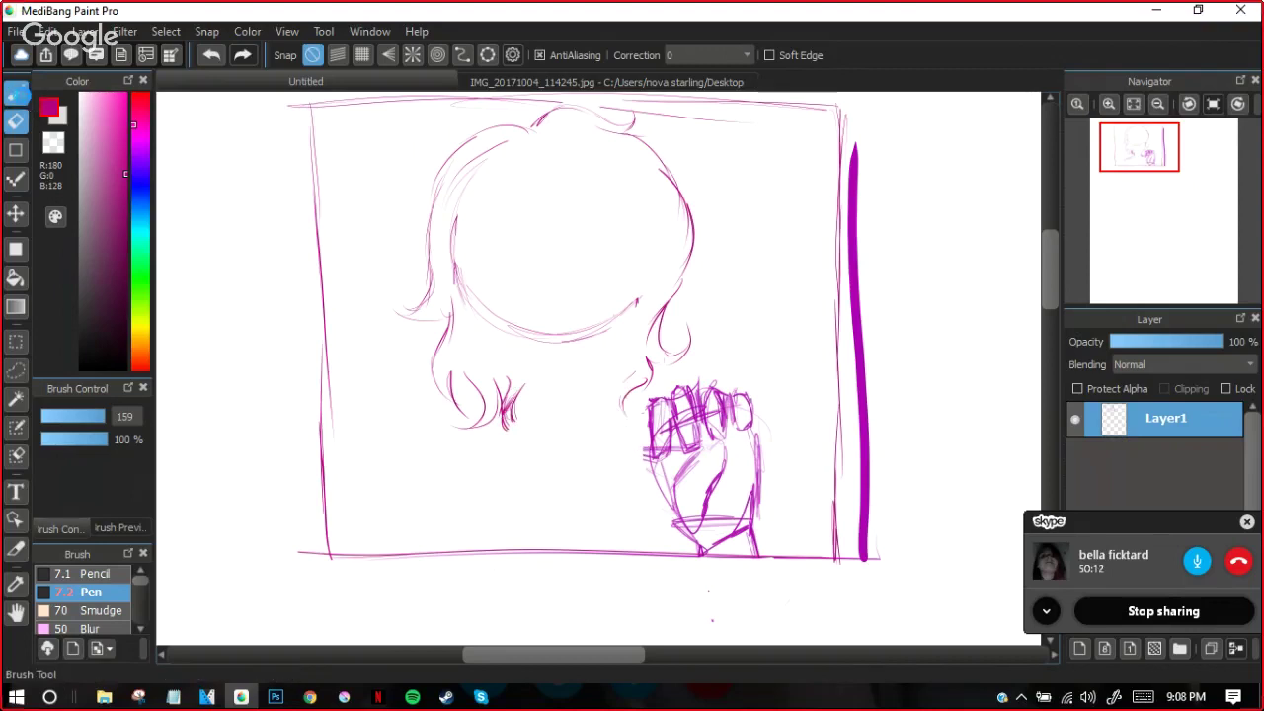
# Redraw both neck sides with the Pen, adding a sloping left shoulder and a curved right shoulder beside the raised hand
pyautogui.click(16, 91)
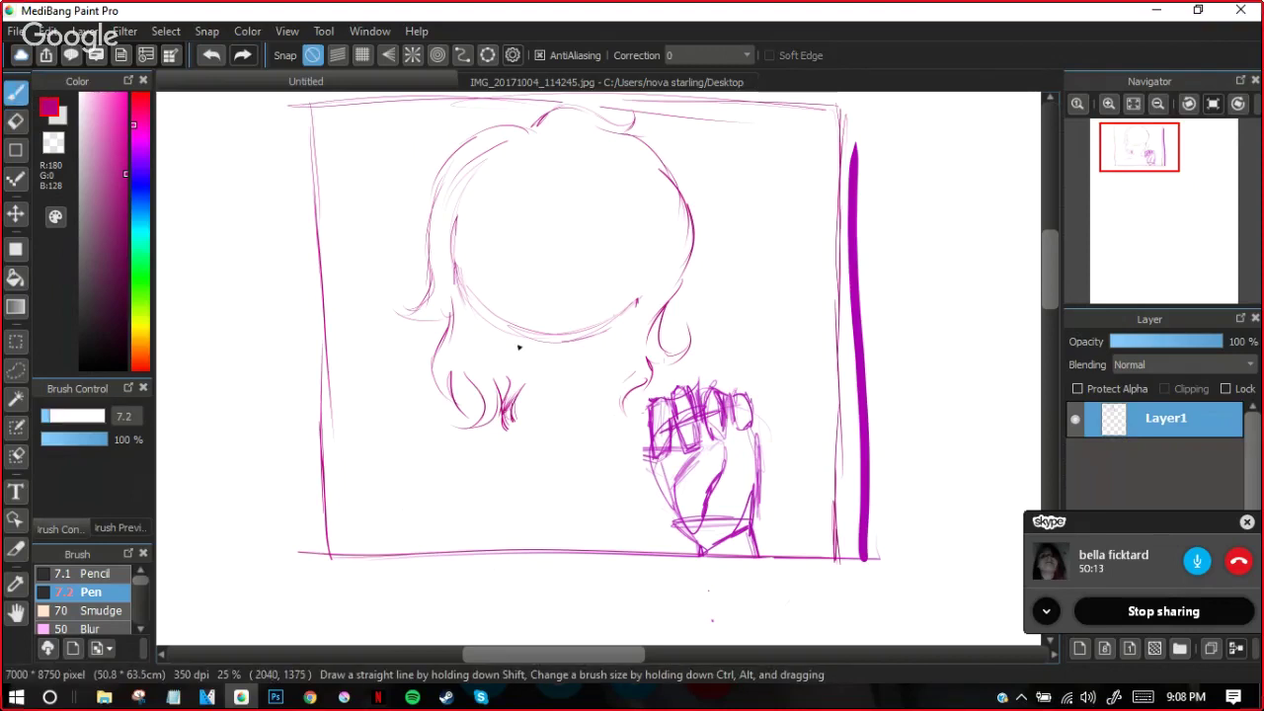
pyautogui.moveTo(518, 347)
pyautogui.mouseDown()
pyautogui.moveTo(455, 447)
pyautogui.moveTo(371, 470)
pyautogui.mouseUp()
pyautogui.moveTo(602, 351)
pyautogui.mouseDown()
pyautogui.moveTo(604, 407)
pyautogui.moveTo(632, 423)
pyautogui.mouseUp()
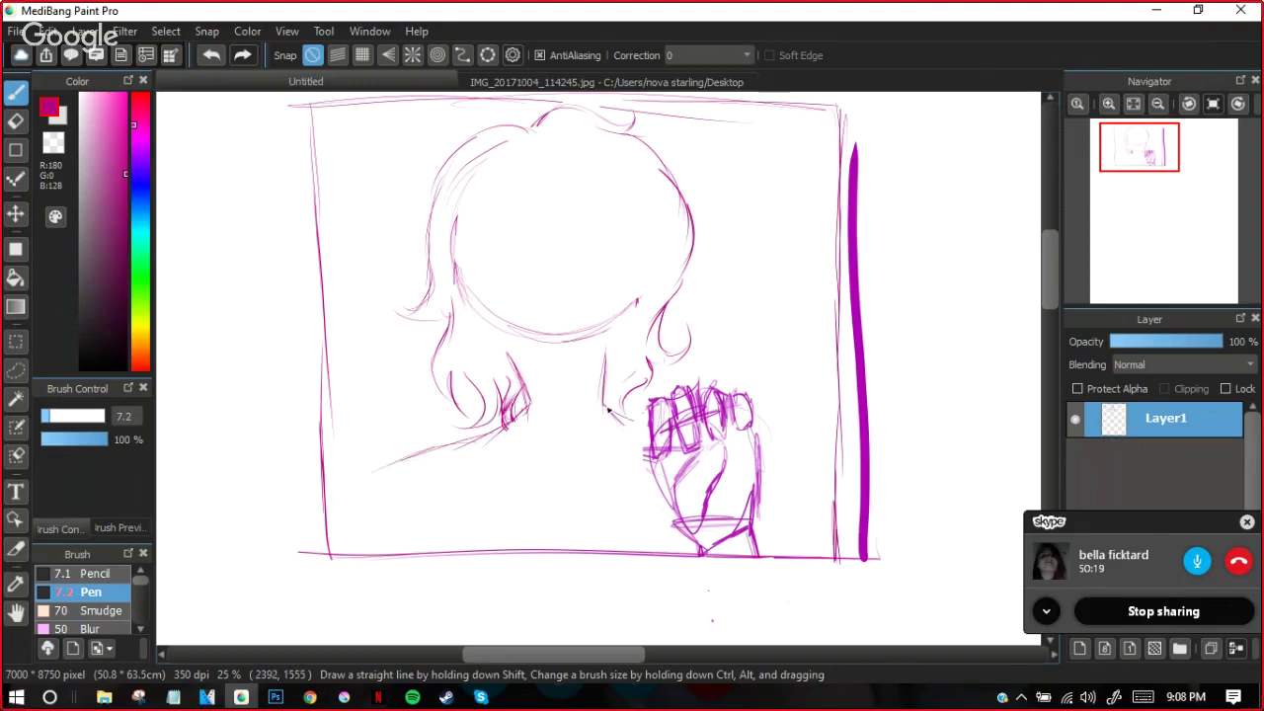
pyautogui.moveTo(757, 434); pyautogui.dragTo(801, 548)
pyautogui.moveTo(768, 452)
pyautogui.mouseDown()
pyautogui.moveTo(795, 489)
pyautogui.moveTo(800, 526)
pyautogui.mouseUp()
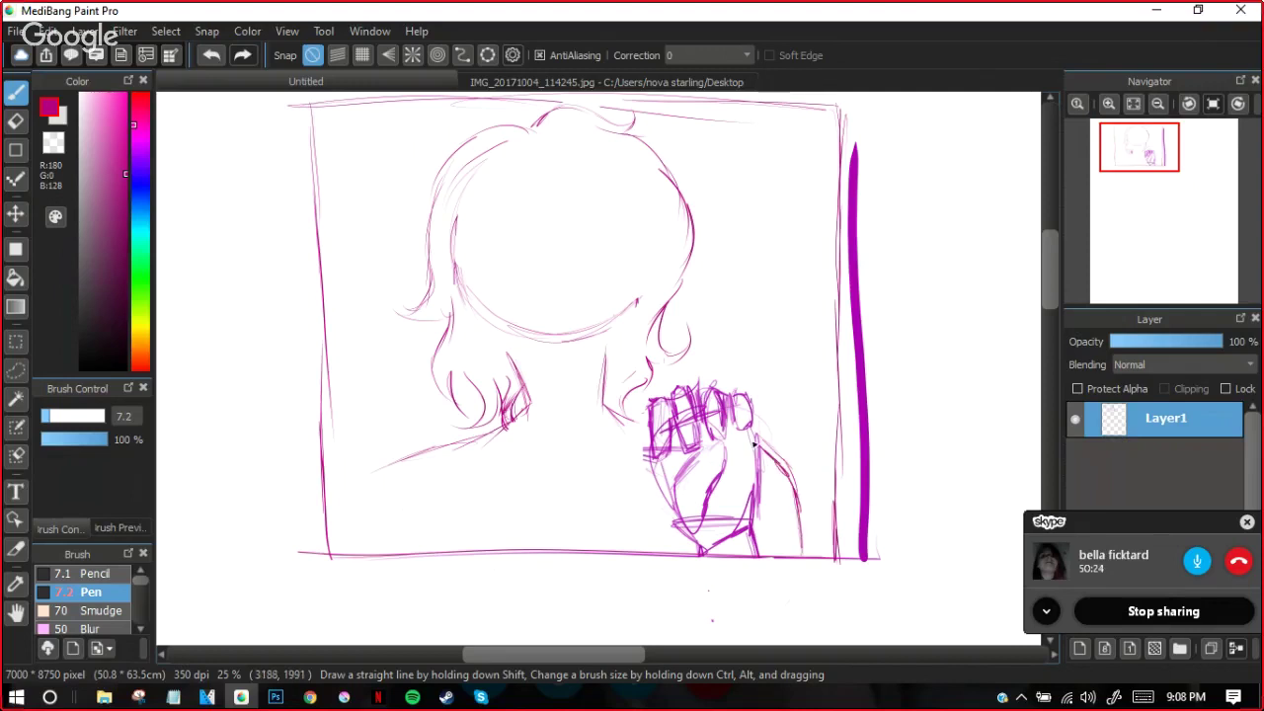
# Erase the curved right shoulder line and the thick vertical stroke outside the frame with the eraser at size 159
pyautogui.press('e')
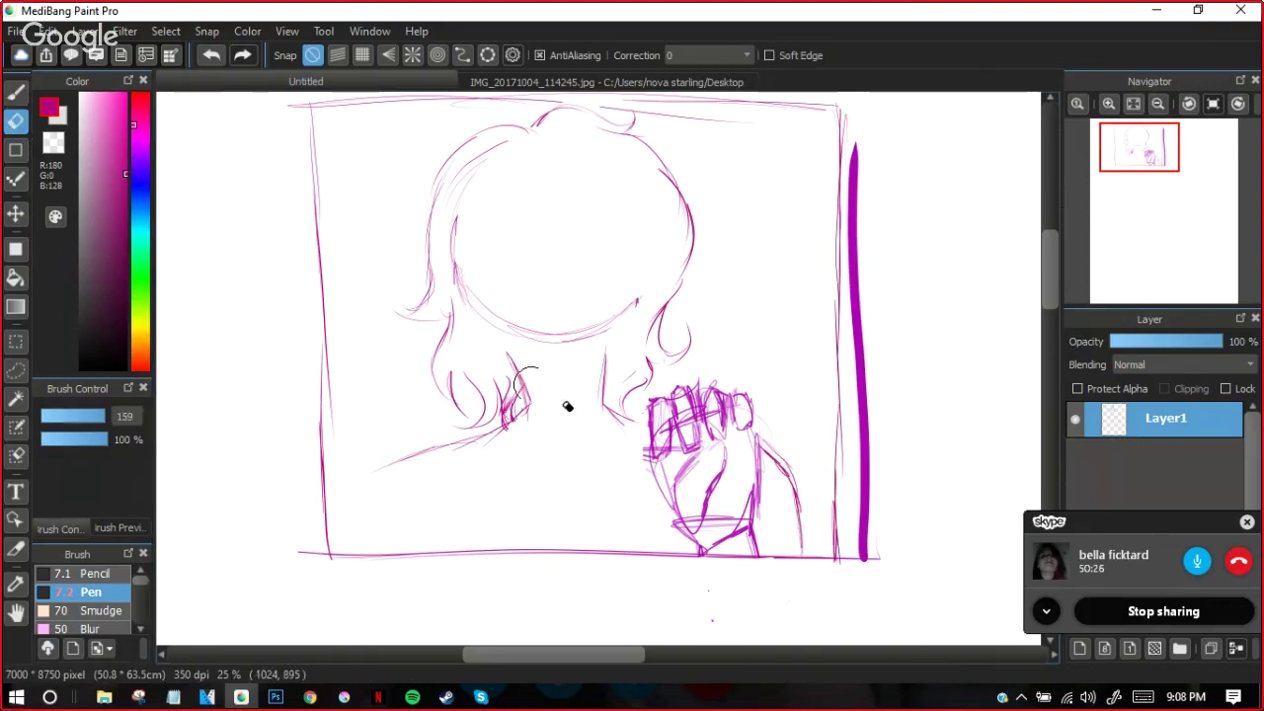
pyautogui.moveTo(793, 426)
pyautogui.mouseDown()
pyautogui.moveTo(770, 429)
pyautogui.moveTo(793, 530)
pyautogui.moveTo(798, 517)
pyautogui.moveTo(810, 541)
pyautogui.mouseUp()
pyautogui.moveTo(868, 127); pyautogui.dragTo(863, 555)
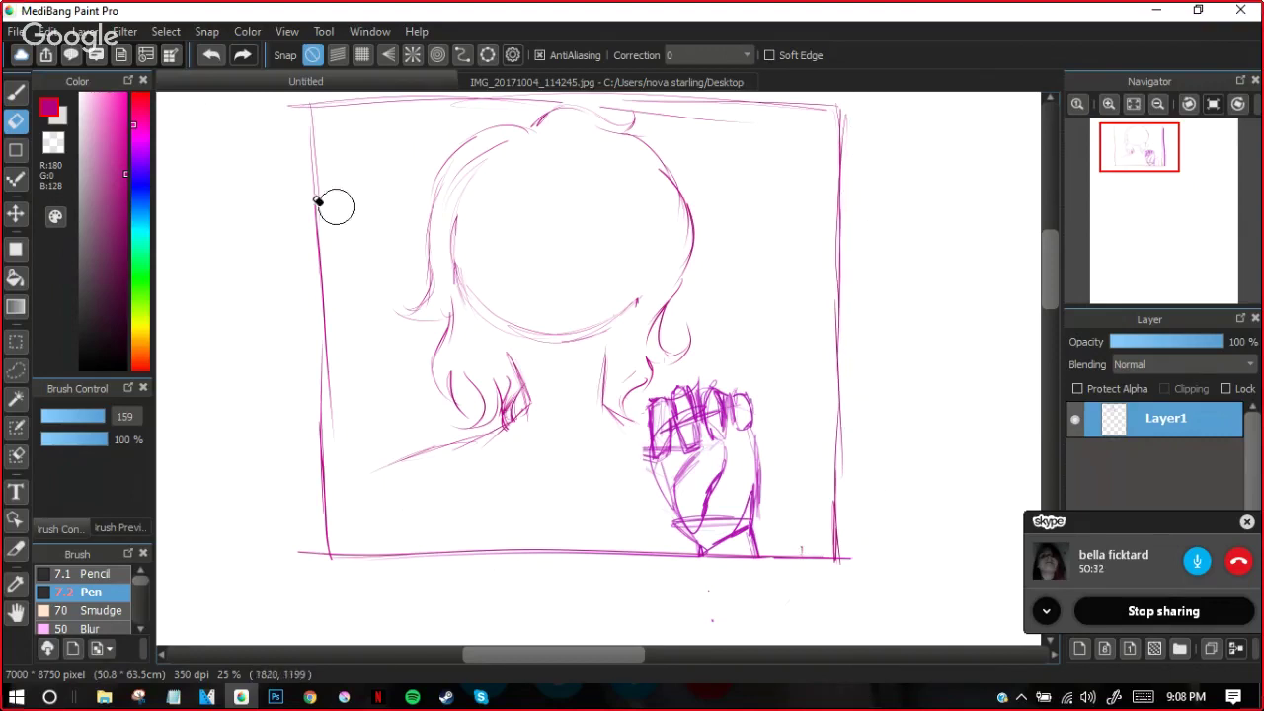
# Draw the right arm line from beside the raised hand to the frame's bottom edge, and extend the left shoulder down to the same edge
pyautogui.press('b')
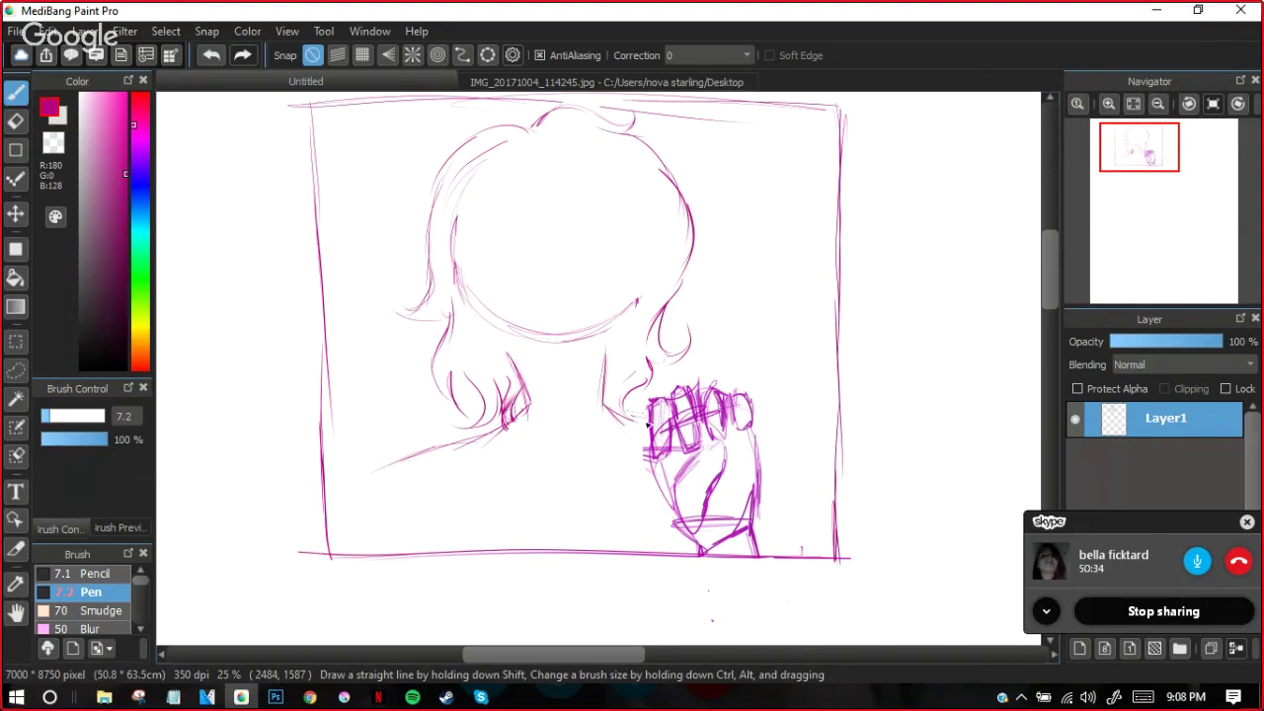
pyautogui.moveTo(768, 462); pyautogui.dragTo(800, 559)
pyautogui.press('e')
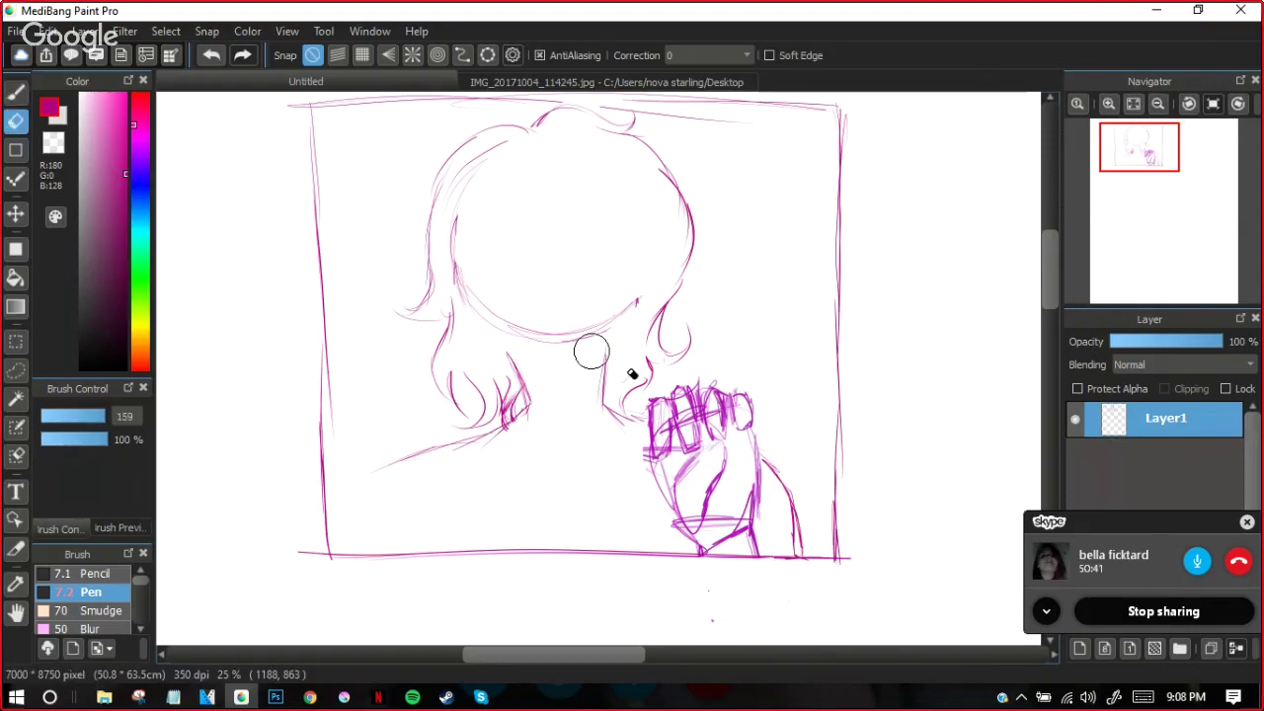
pyautogui.moveTo(798, 502); pyautogui.dragTo(804, 525)
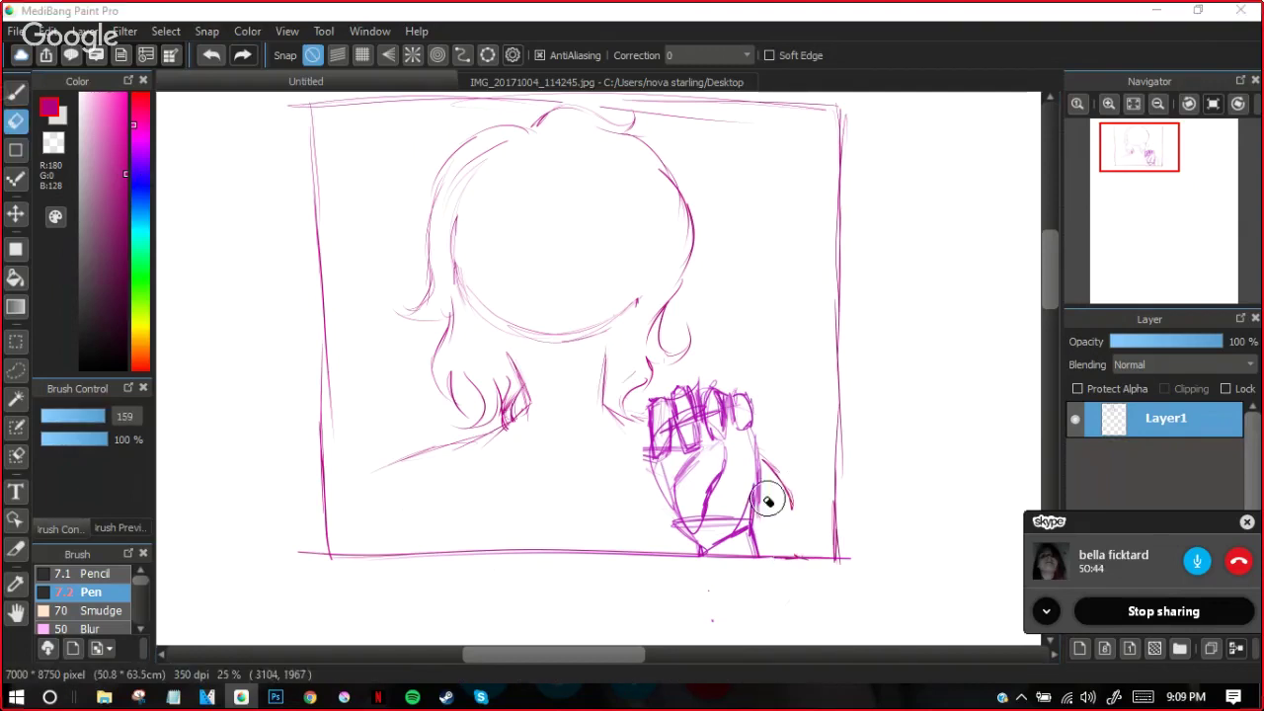
pyautogui.press('b')
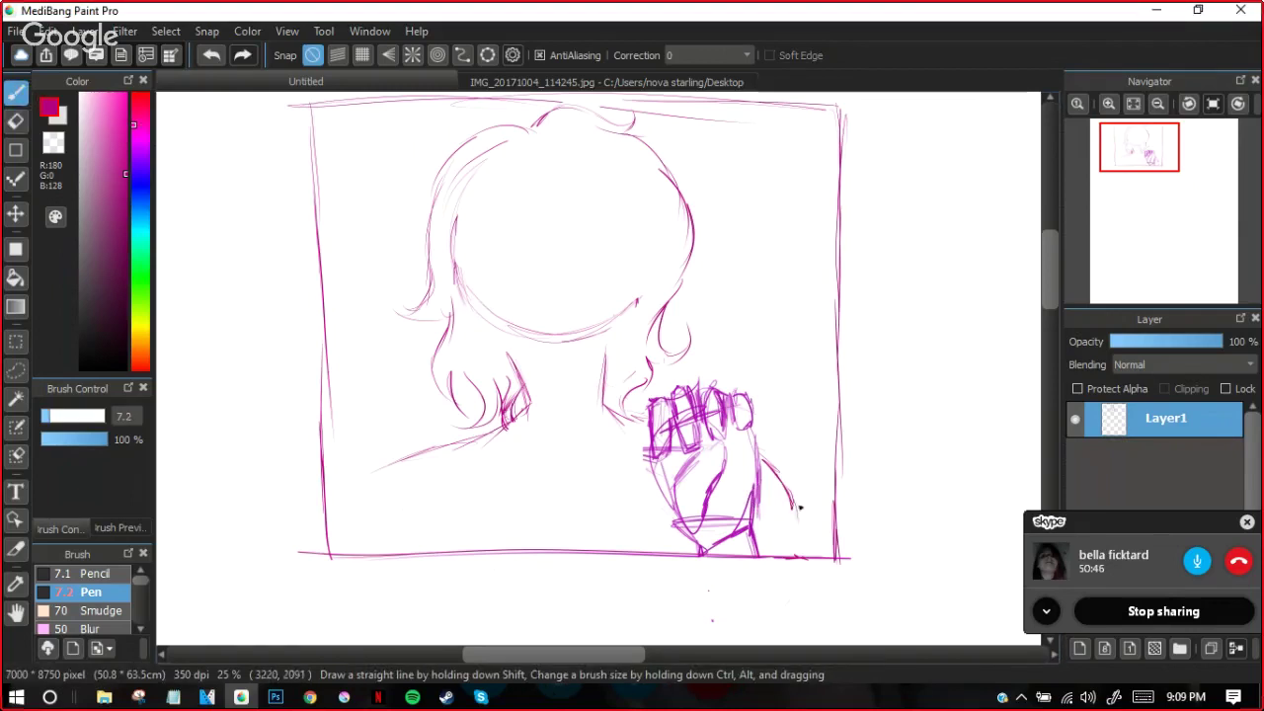
pyautogui.moveTo(795, 509); pyautogui.dragTo(797, 557)
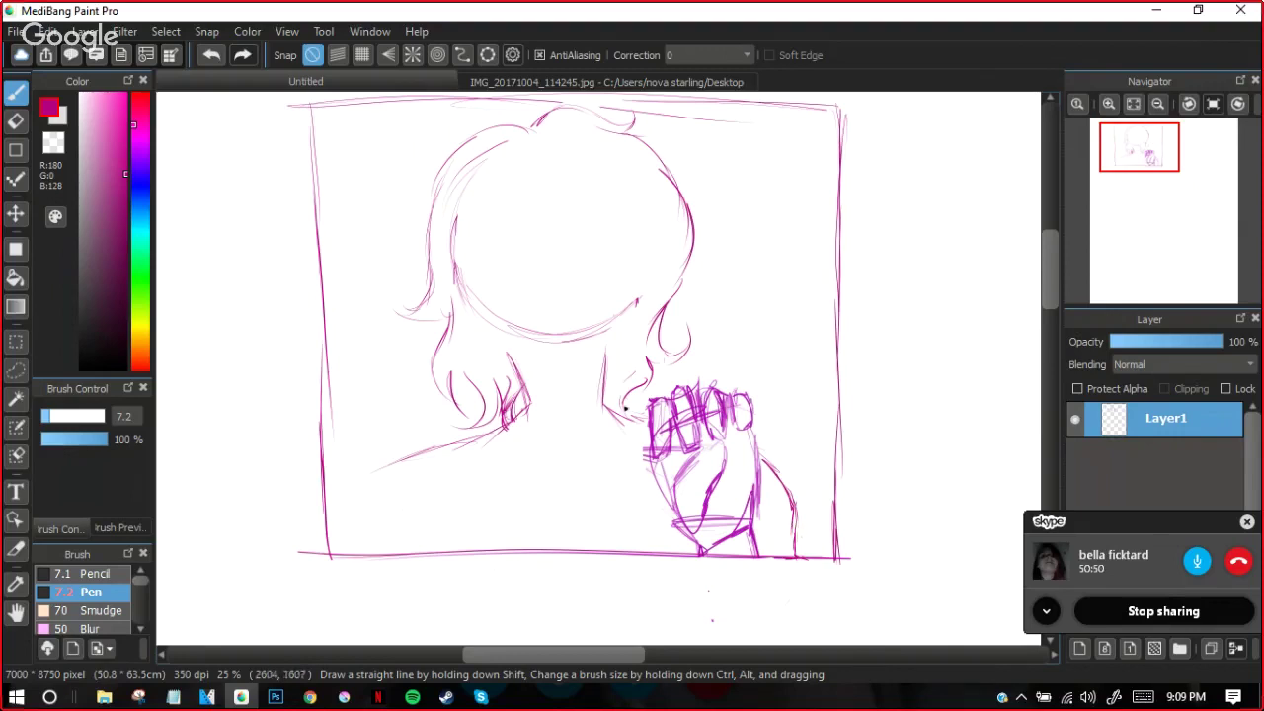
pyautogui.moveTo(363, 516)
pyautogui.mouseDown()
pyautogui.moveTo(373, 483)
pyautogui.moveTo(349, 553)
pyautogui.moveTo(392, 462)
pyautogui.moveTo(363, 505)
pyautogui.mouseUp()
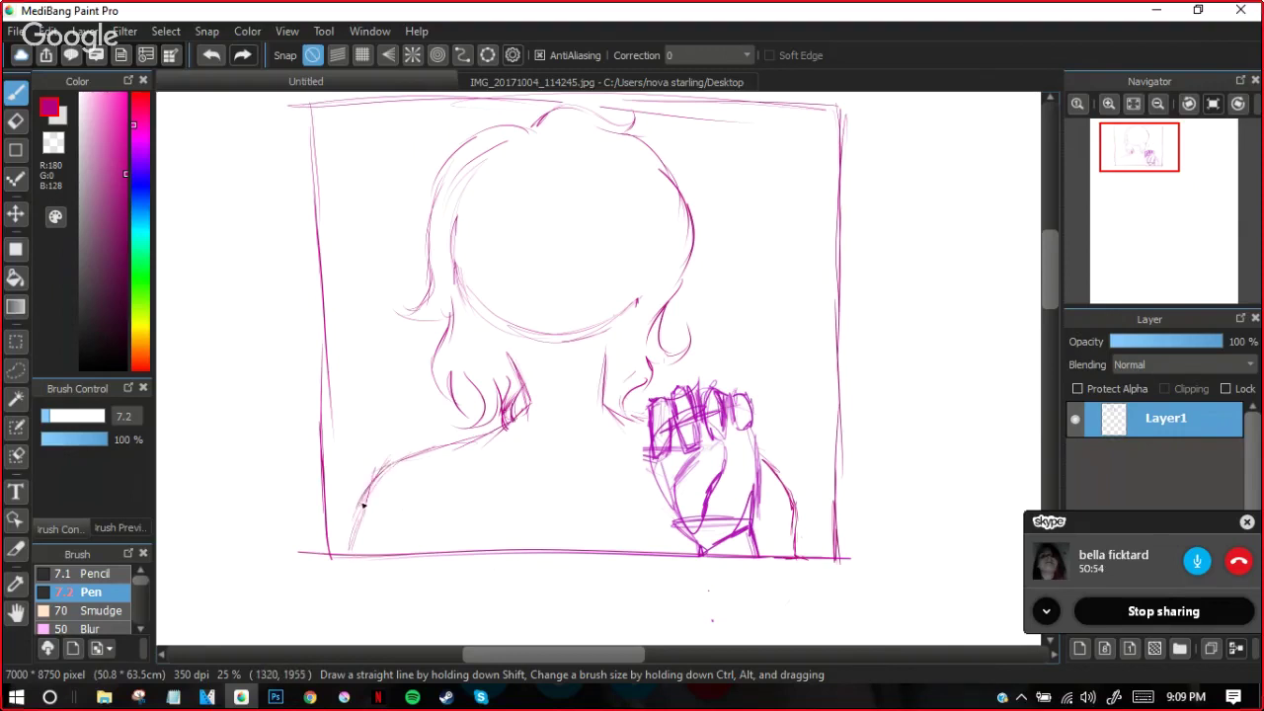
pyautogui.moveTo(349, 555); pyautogui.dragTo(370, 490)
# Draw the central fringe lock with the Pen, running from the parting to a pointed tip near the lower head circle, and thicken its left edge
pyautogui.moveTo(1129, 175)
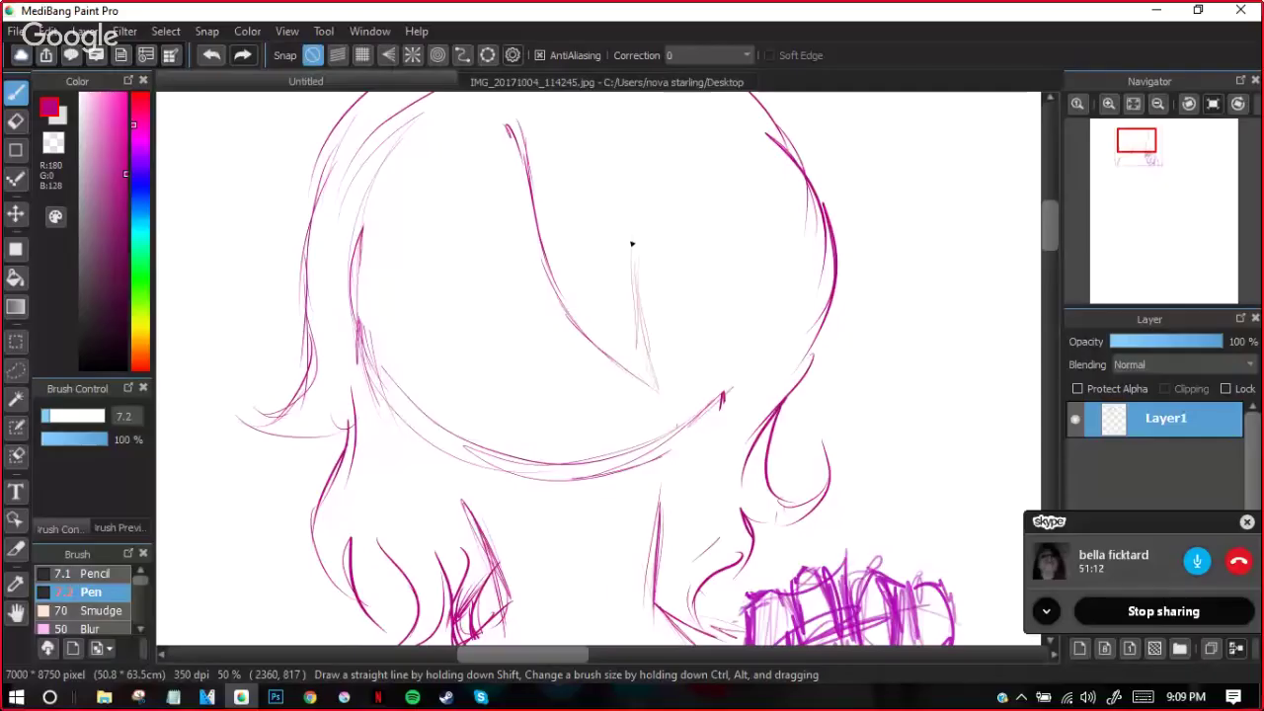
pyautogui.moveTo(639, 239)
pyautogui.mouseDown()
pyautogui.moveTo(643, 324)
pyautogui.moveTo(664, 420)
pyautogui.mouseUp()
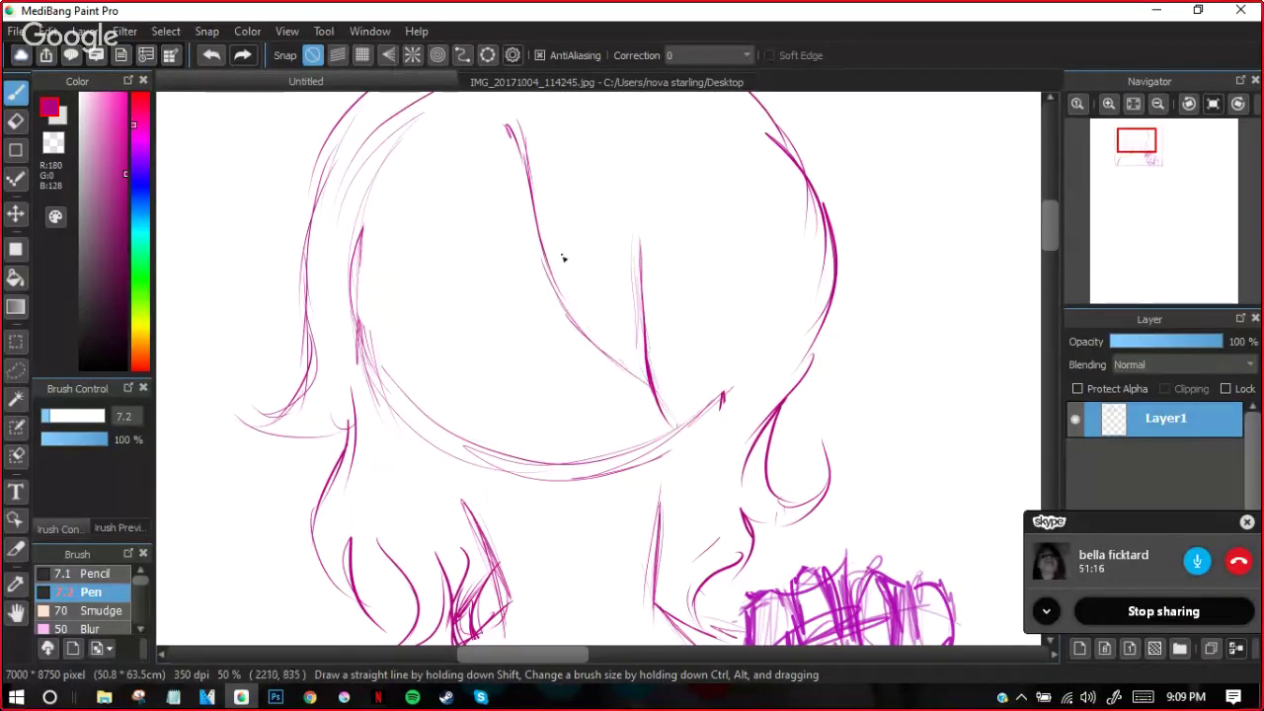
pyautogui.moveTo(556, 288); pyautogui.dragTo(623, 380)
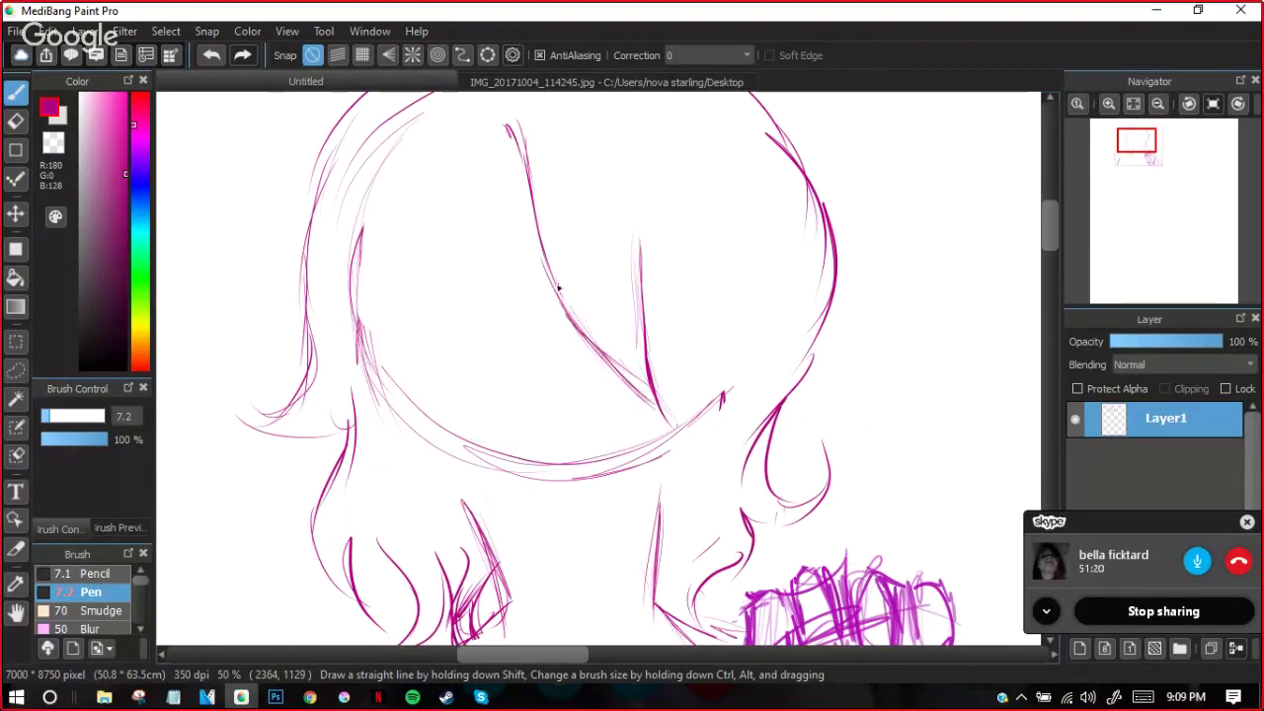
pyautogui.moveTo(578, 332); pyautogui.dragTo(614, 375)
pyautogui.moveTo(569, 320); pyautogui.dragTo(582, 339)
pyautogui.moveTo(561, 295); pyautogui.dragTo(615, 372)
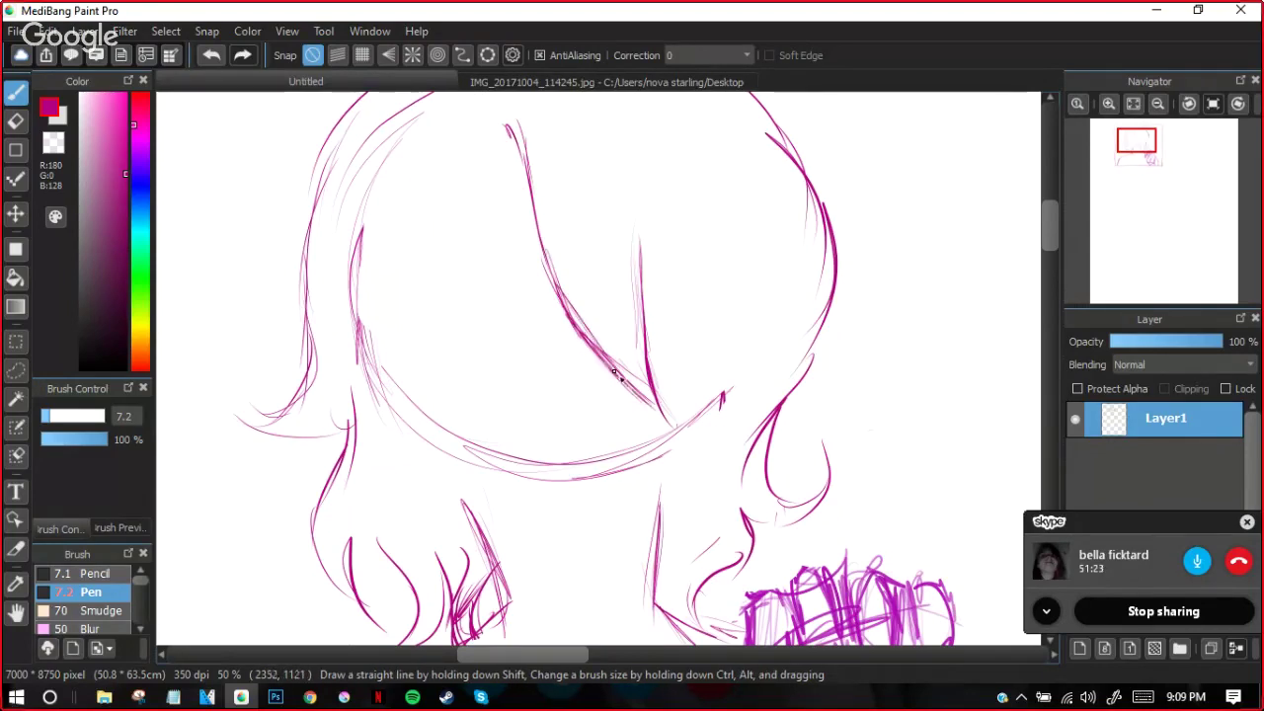
pyautogui.moveTo(625, 188)
pyautogui.mouseDown()
pyautogui.moveTo(671, 327)
pyautogui.moveTo(736, 383)
pyautogui.mouseUp()
pyautogui.press('e')
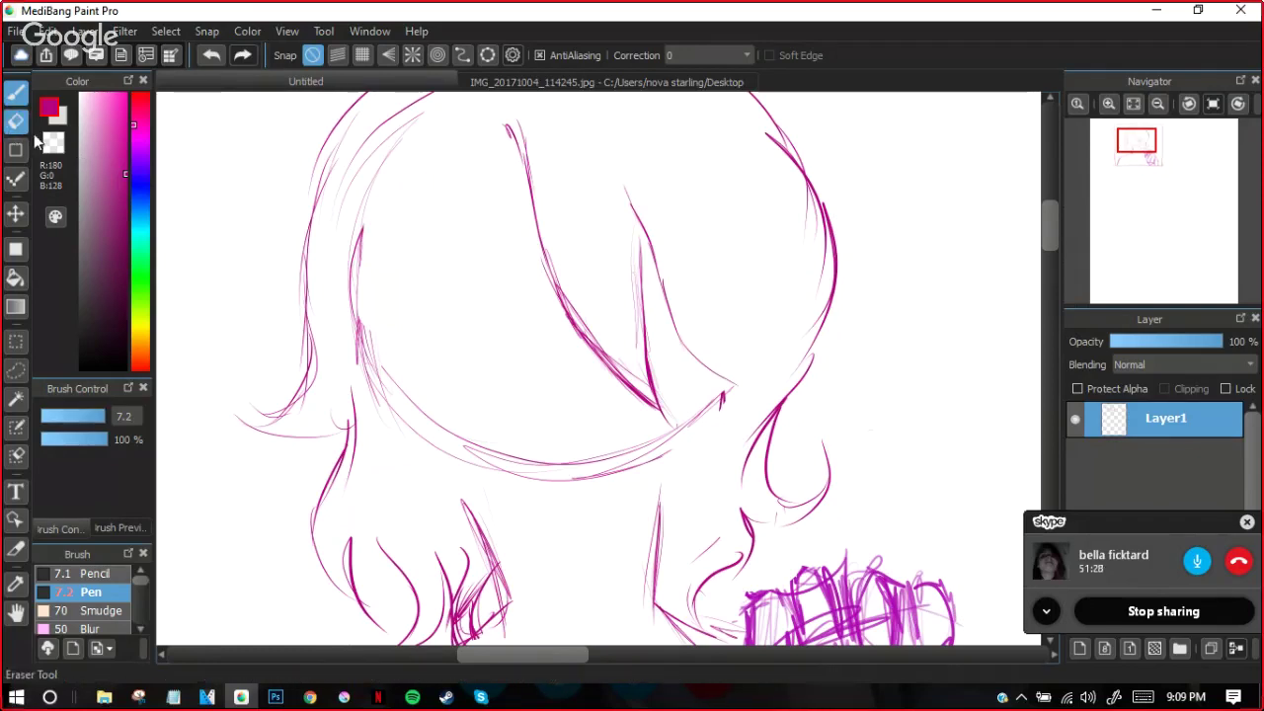
pyautogui.moveTo(655, 229)
pyautogui.mouseDown()
pyautogui.moveTo(725, 395)
pyautogui.moveTo(728, 365)
pyautogui.mouseUp()
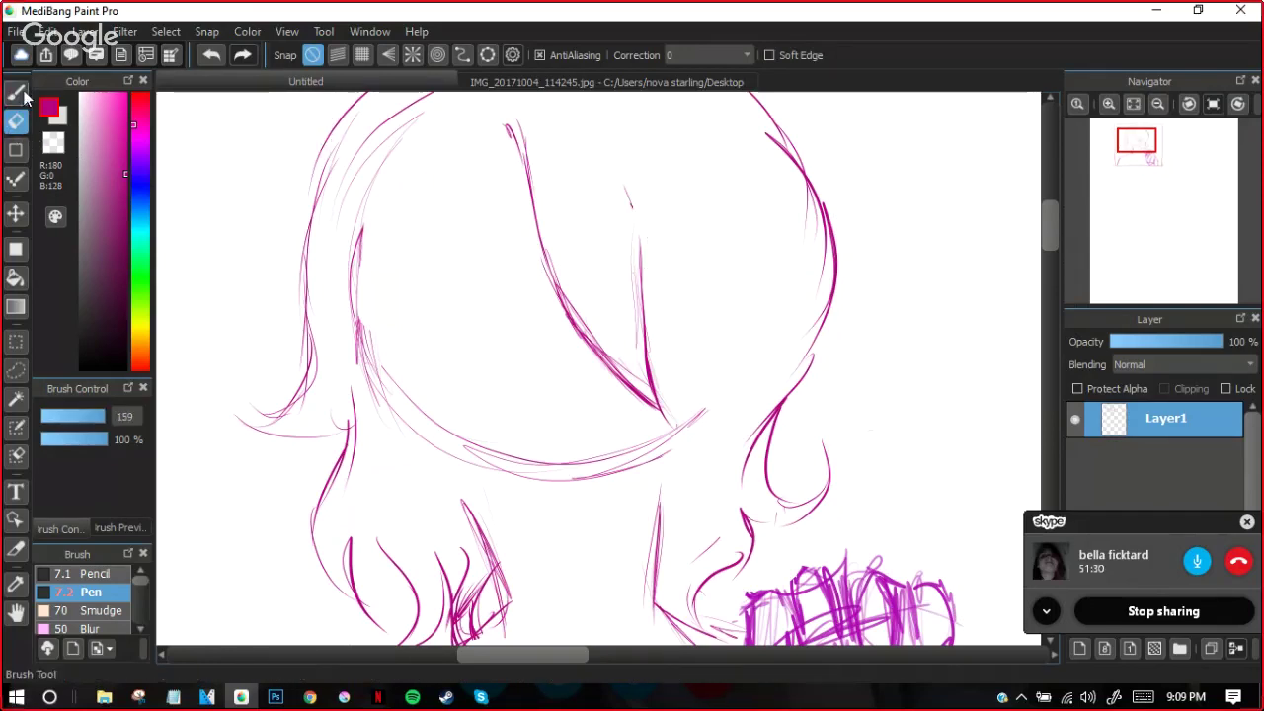
# Draw the right fringe section with the Pen, sweeping outward to the right hair outline, with a second short strand above its tip
pyautogui.press('b')
pyautogui.moveTo(632, 202); pyautogui.dragTo(725, 333)
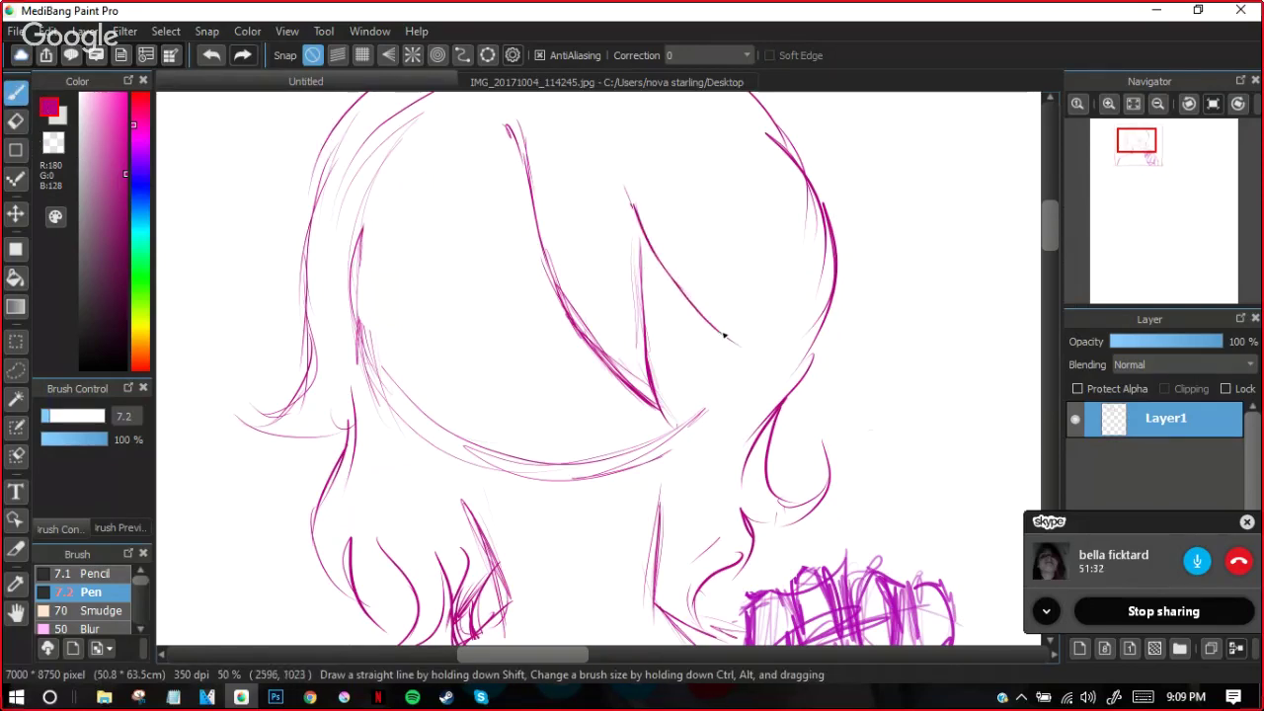
pyautogui.moveTo(696, 231)
pyautogui.mouseDown()
pyautogui.moveTo(750, 333)
pyautogui.moveTo(785, 353)
pyautogui.mouseUp()
pyautogui.moveTo(703, 314); pyautogui.dragTo(781, 353)
# Draw a wavy side lock from the right fringe tip down along the face to the neck
pyautogui.moveTo(728, 392)
pyautogui.mouseDown()
pyautogui.moveTo(725, 353)
pyautogui.moveTo(682, 457)
pyautogui.moveTo(681, 536)
pyautogui.mouseUp()
pyautogui.moveTo(675, 482); pyautogui.dragTo(692, 551)
pyautogui.moveTo(716, 399); pyautogui.dragTo(668, 478)
pyautogui.moveTo(738, 345)
pyautogui.mouseDown()
pyautogui.moveTo(692, 501)
pyautogui.moveTo(680, 498)
pyautogui.moveTo(722, 438)
pyautogui.mouseUp()
pyautogui.moveTo(739, 395); pyautogui.dragTo(691, 483)
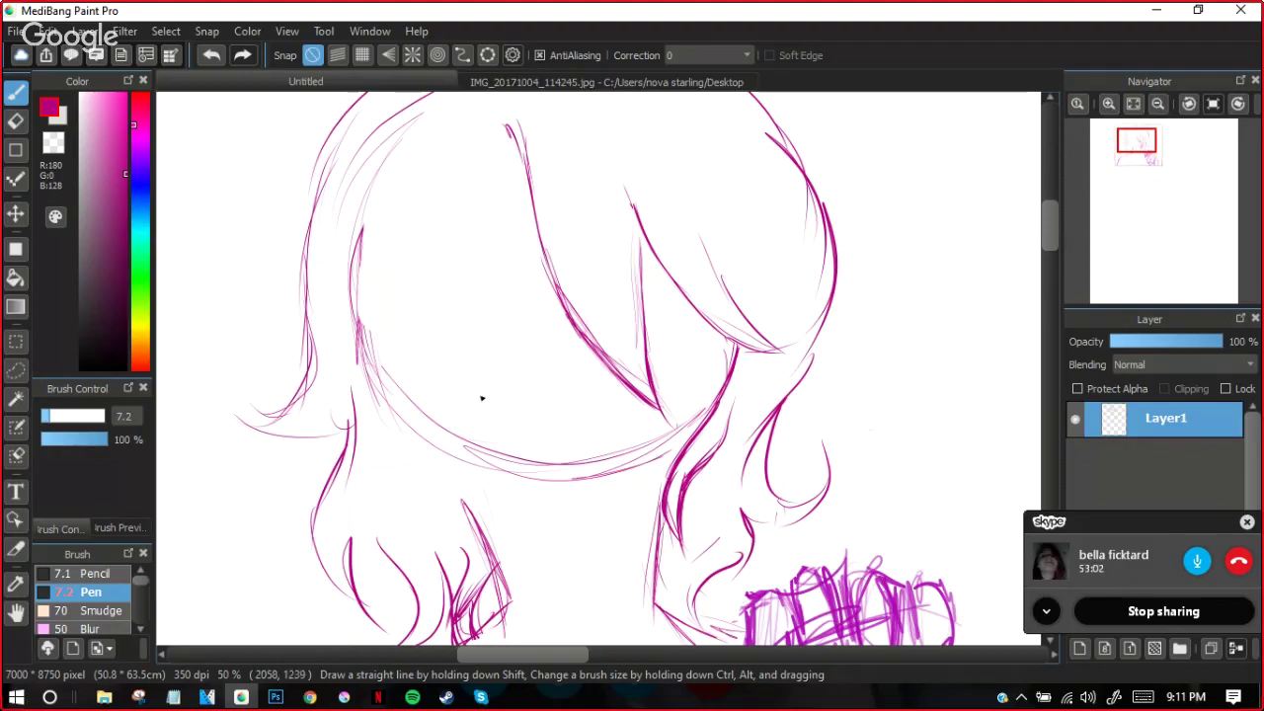
# Draw the left fringe section sweeping from the parting down to the left hair outline, with overlapping strands at its end
pyautogui.moveTo(491, 149)
pyautogui.mouseDown()
pyautogui.moveTo(497, 135)
pyautogui.moveTo(483, 183)
pyautogui.moveTo(491, 158)
pyautogui.moveTo(452, 218)
pyautogui.moveTo(368, 298)
pyautogui.mouseUp()
pyautogui.moveTo(398, 198)
pyautogui.mouseDown()
pyautogui.moveTo(389, 267)
pyautogui.moveTo(325, 342)
pyautogui.moveTo(395, 242)
pyautogui.moveTo(342, 312)
pyautogui.mouseUp()
pyautogui.moveTo(393, 253)
pyautogui.mouseDown()
pyautogui.moveTo(330, 326)
pyautogui.moveTo(325, 379)
pyautogui.moveTo(341, 316)
pyautogui.moveTo(393, 290)
pyautogui.moveTo(329, 332)
pyautogui.moveTo(410, 277)
pyautogui.moveTo(325, 351)
pyautogui.moveTo(351, 312)
pyautogui.moveTo(329, 378)
pyautogui.moveTo(406, 270)
pyautogui.moveTo(370, 300)
pyautogui.mouseUp()
pyautogui.moveTo(375, 292)
pyautogui.mouseDown()
pyautogui.moveTo(423, 259)
pyautogui.moveTo(437, 230)
pyautogui.moveTo(370, 292)
pyautogui.mouseUp()
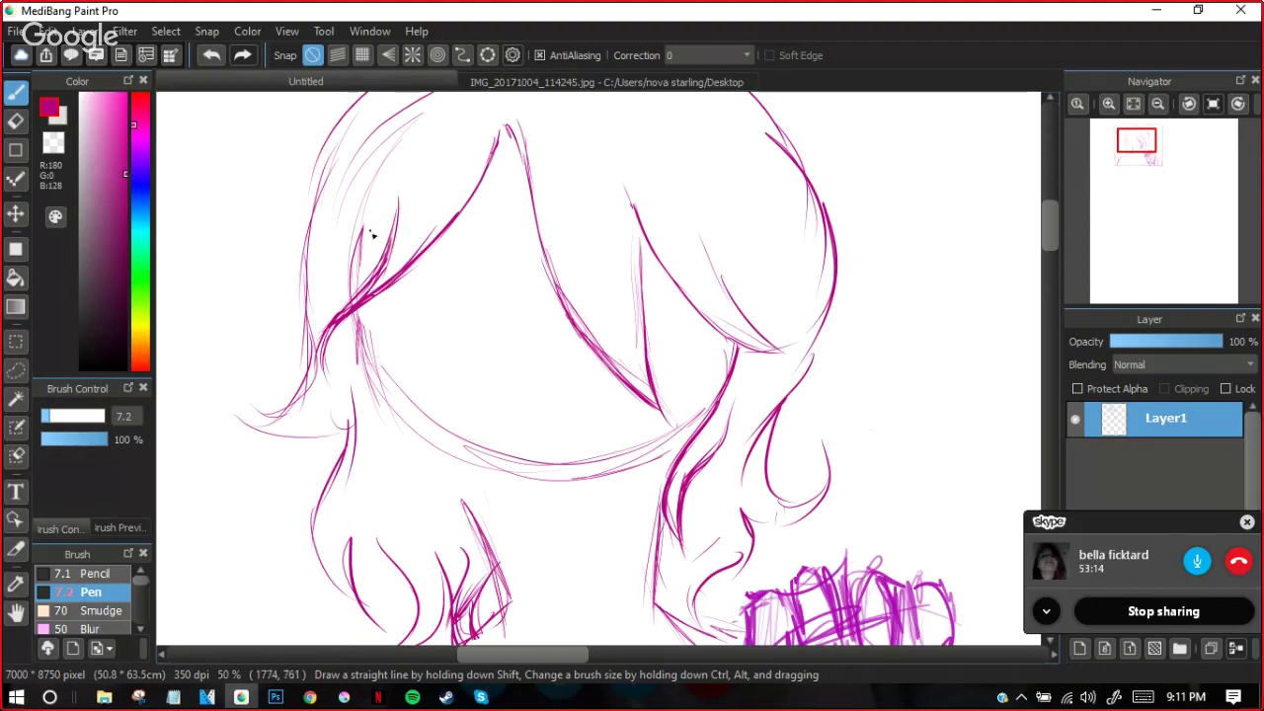
# Draw the left side lock as two curved lines running from under the fringe down to the neck
pyautogui.moveTo(393, 334)
pyautogui.mouseDown()
pyautogui.moveTo(400, 286)
pyautogui.moveTo(422, 384)
pyautogui.moveTo(370, 350)
pyautogui.moveTo(370, 393)
pyautogui.moveTo(357, 333)
pyautogui.moveTo(446, 472)
pyautogui.mouseUp()
pyautogui.moveTo(415, 385); pyautogui.dragTo(449, 474)
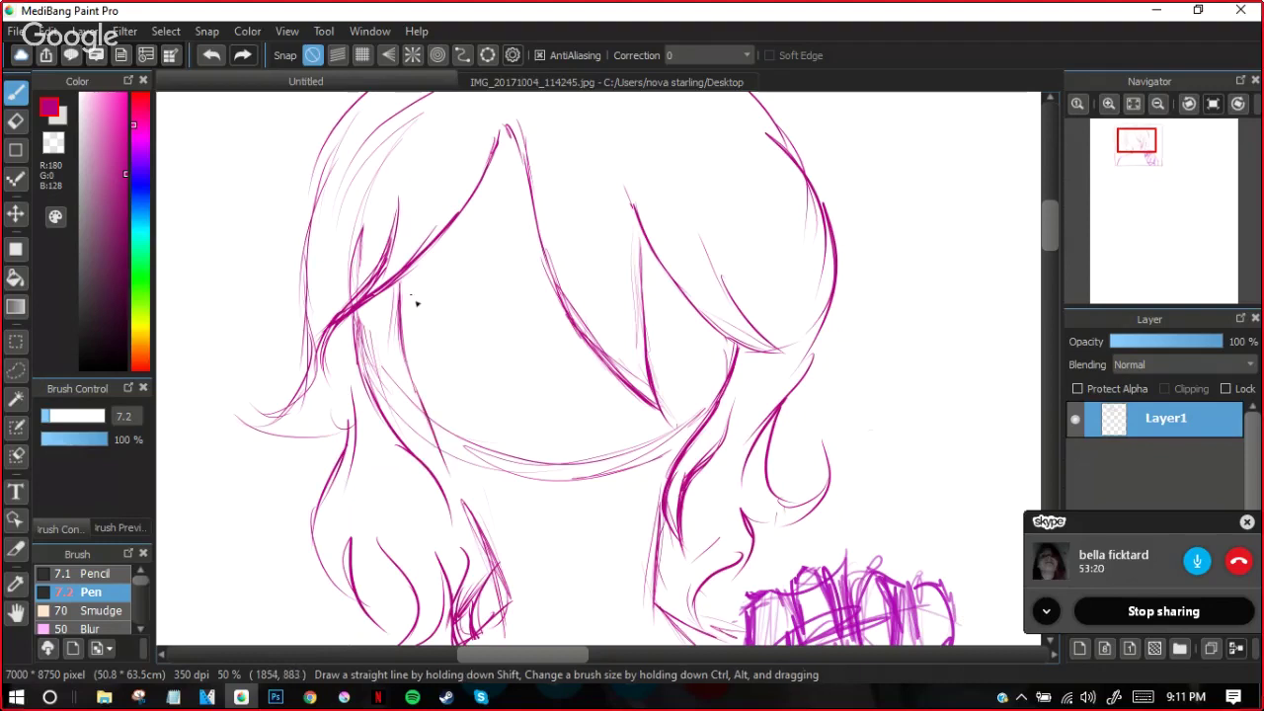
pyautogui.moveTo(401, 281)
pyautogui.mouseDown()
pyautogui.moveTo(408, 385)
pyautogui.moveTo(447, 523)
pyautogui.mouseUp()
pyautogui.moveTo(435, 442); pyautogui.dragTo(445, 490)
pyautogui.moveTo(405, 357); pyautogui.dragTo(433, 440)
pyautogui.moveTo(408, 381); pyautogui.dragTo(435, 439)
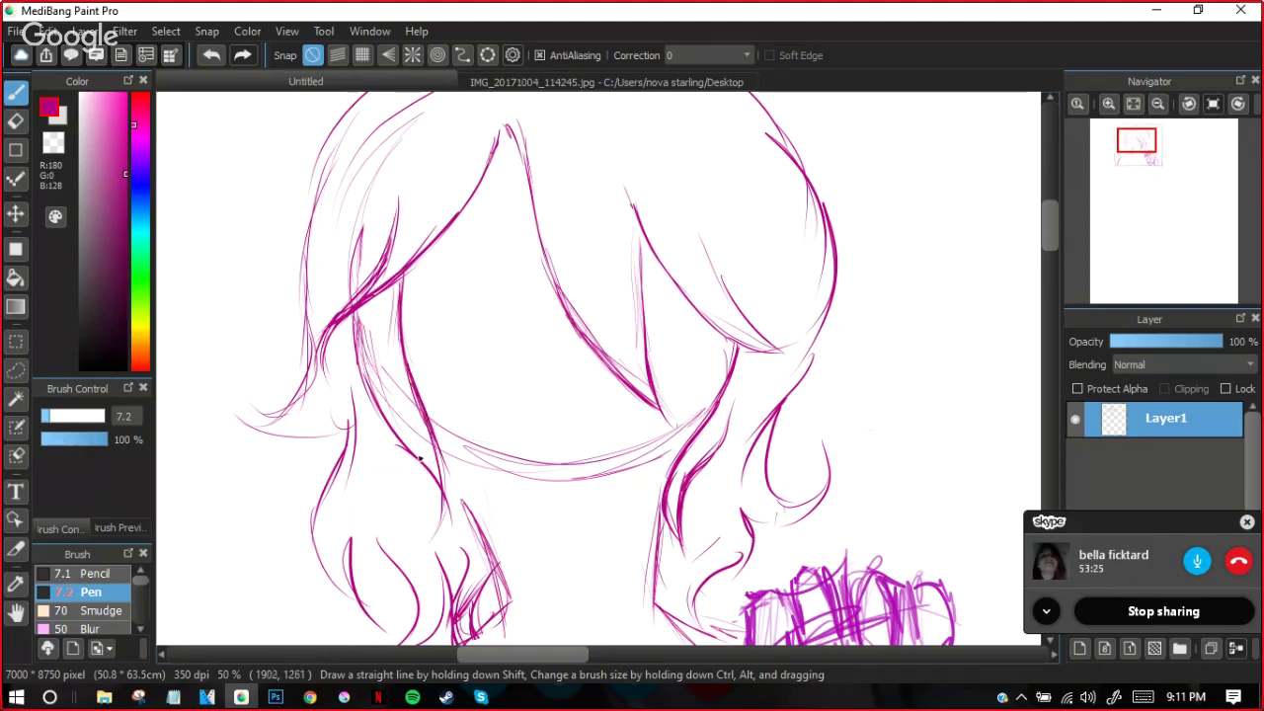
# Erase the middle of the left side lock's inner line and redraw it thinner with the Pen
pyautogui.click(15, 121)
pyautogui.moveTo(445, 401)
pyautogui.mouseDown()
pyautogui.moveTo(423, 367)
pyautogui.moveTo(425, 411)
pyautogui.moveTo(414, 370)
pyautogui.moveTo(444, 446)
pyautogui.moveTo(423, 360)
pyautogui.mouseUp()
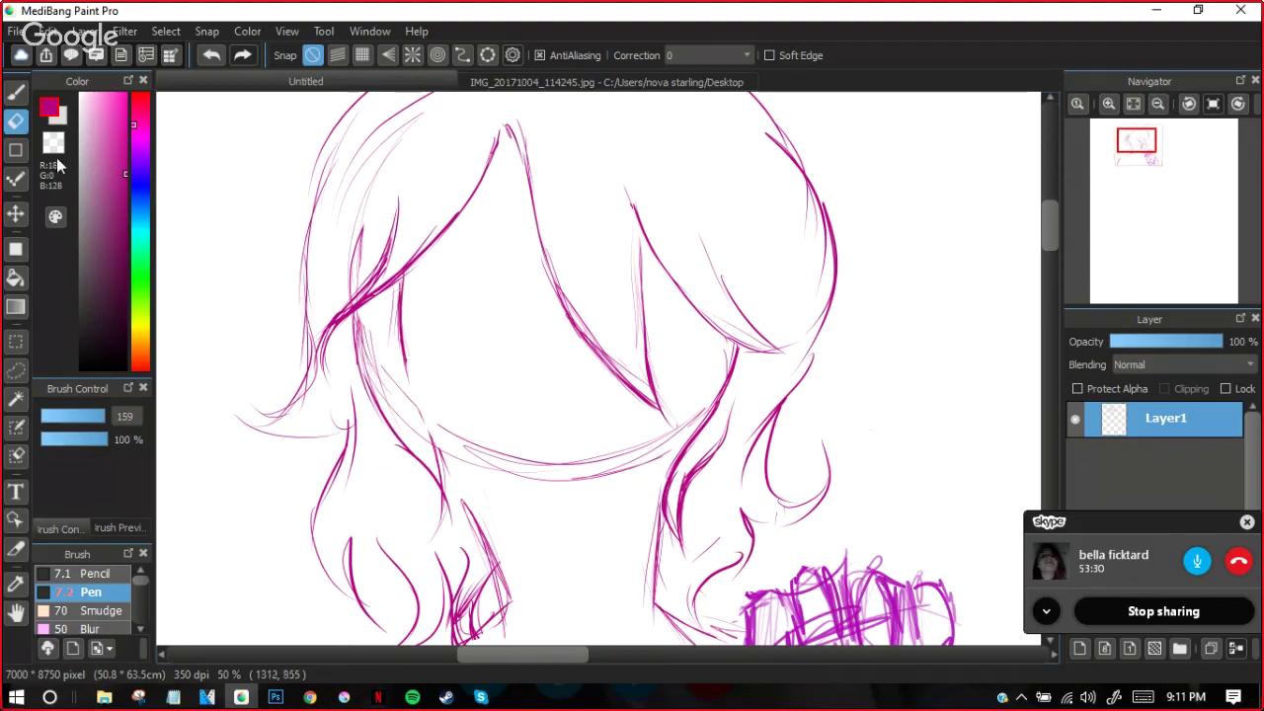
pyautogui.click(15, 91)
pyautogui.moveTo(406, 347); pyautogui.dragTo(427, 438)
pyautogui.moveTo(411, 381)
pyautogui.mouseDown()
pyautogui.moveTo(429, 441)
pyautogui.moveTo(416, 405)
pyautogui.mouseUp()
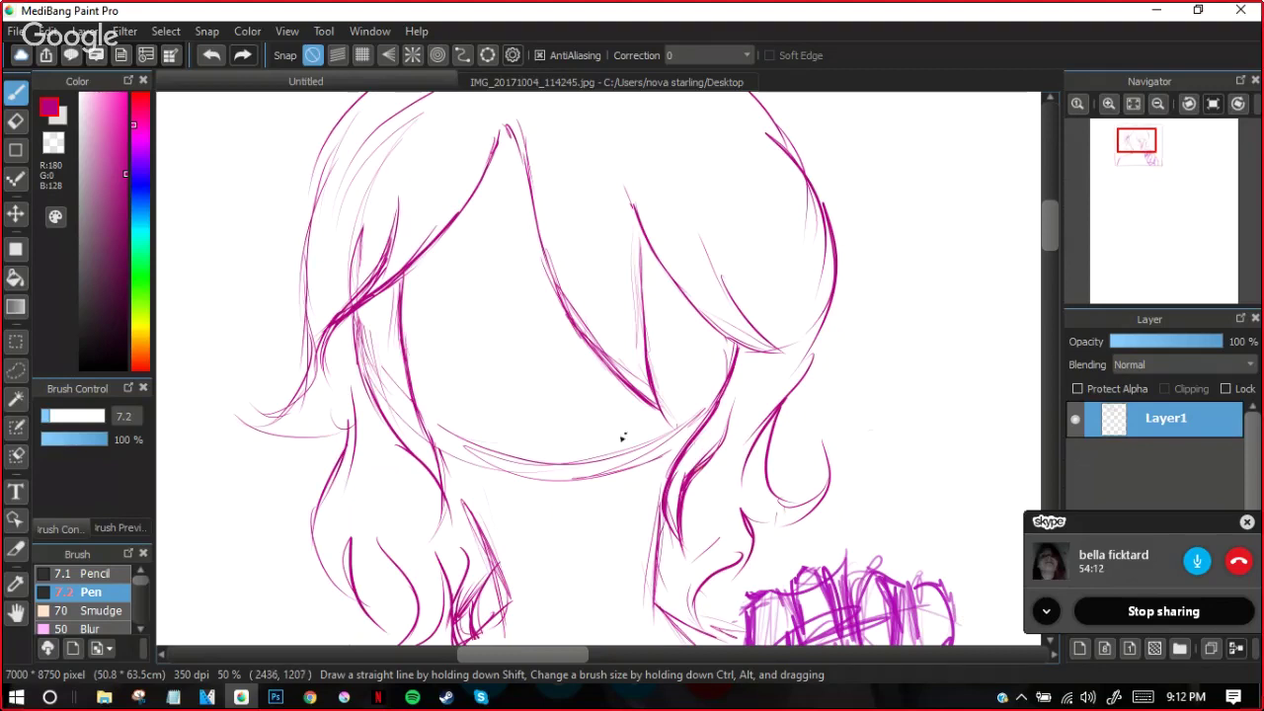
pyautogui.moveTo(448, 490)
pyautogui.mouseDown()
pyautogui.moveTo(513, 528)
pyautogui.moveTo(593, 543)
pyautogui.mouseUp()
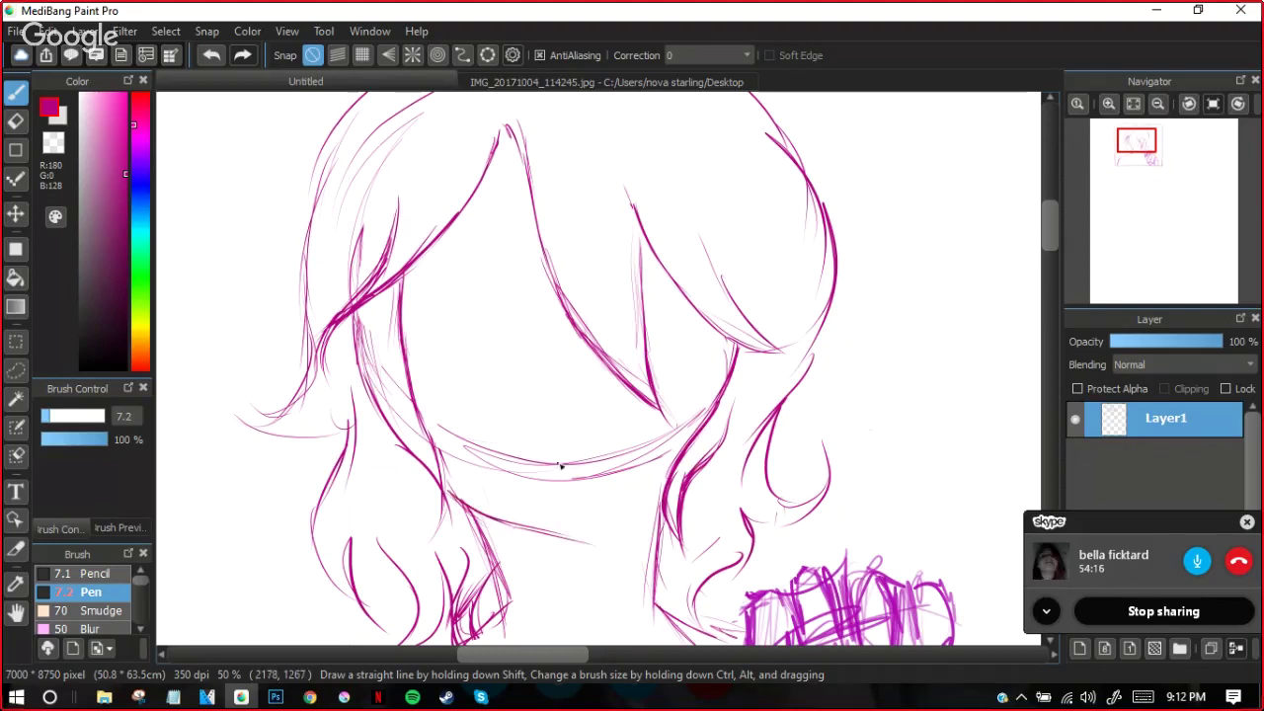
pyautogui.hotkey('ctrl', 'z')
pyautogui.hotkey('ctrl', 'z')
pyautogui.hotkey('ctrl', 'z')
pyautogui.hotkey('ctrl', 'z')
pyautogui.hotkey('ctrl', 'z')
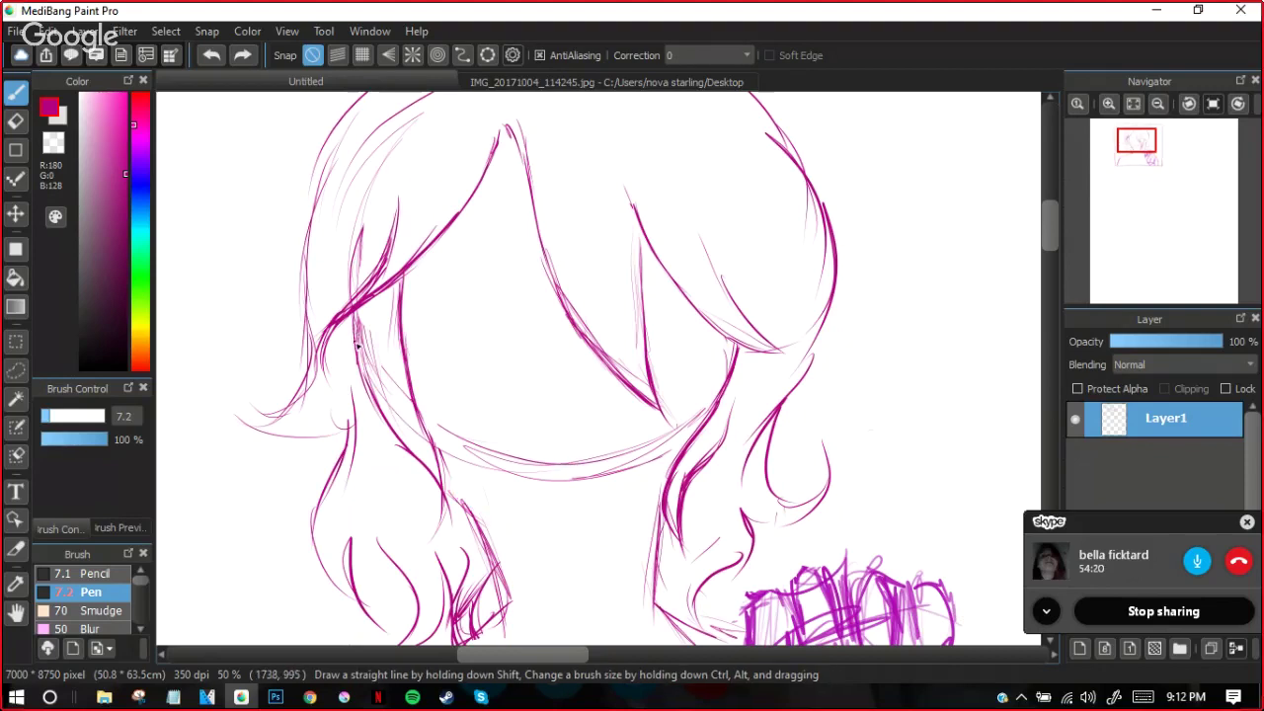
pyautogui.moveTo(1121, 119)
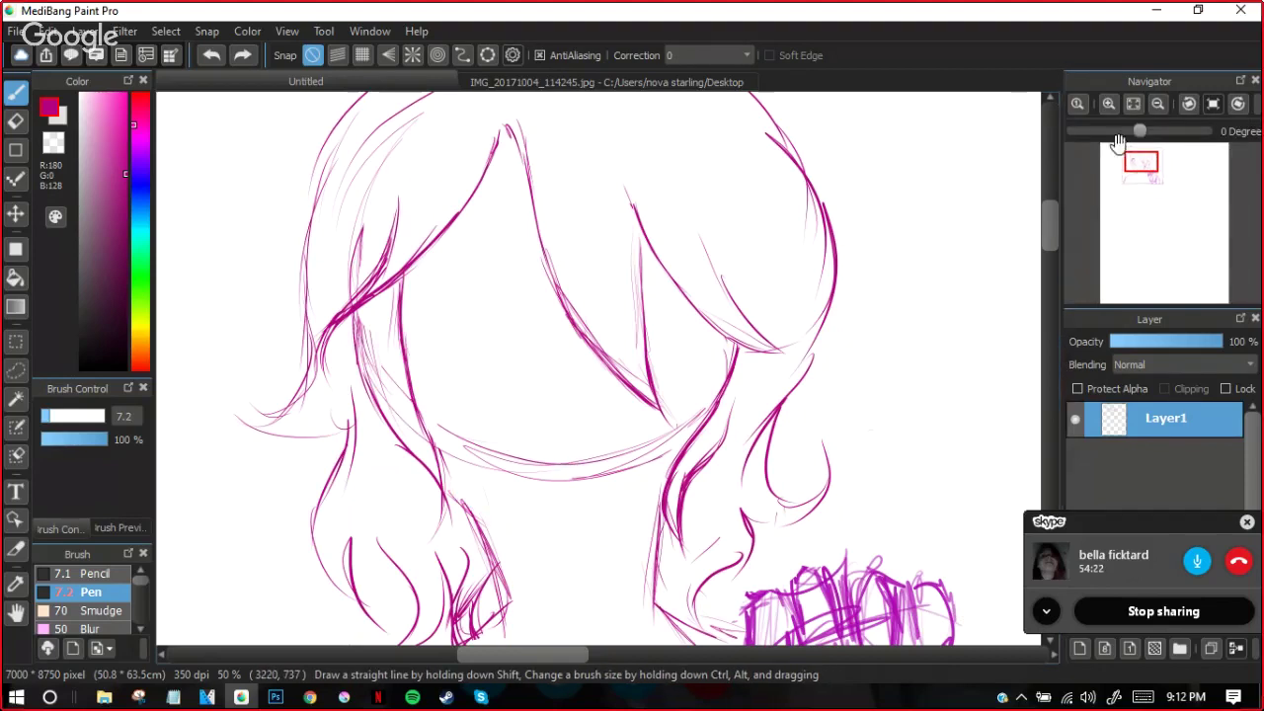
pyautogui.click(1159, 104)
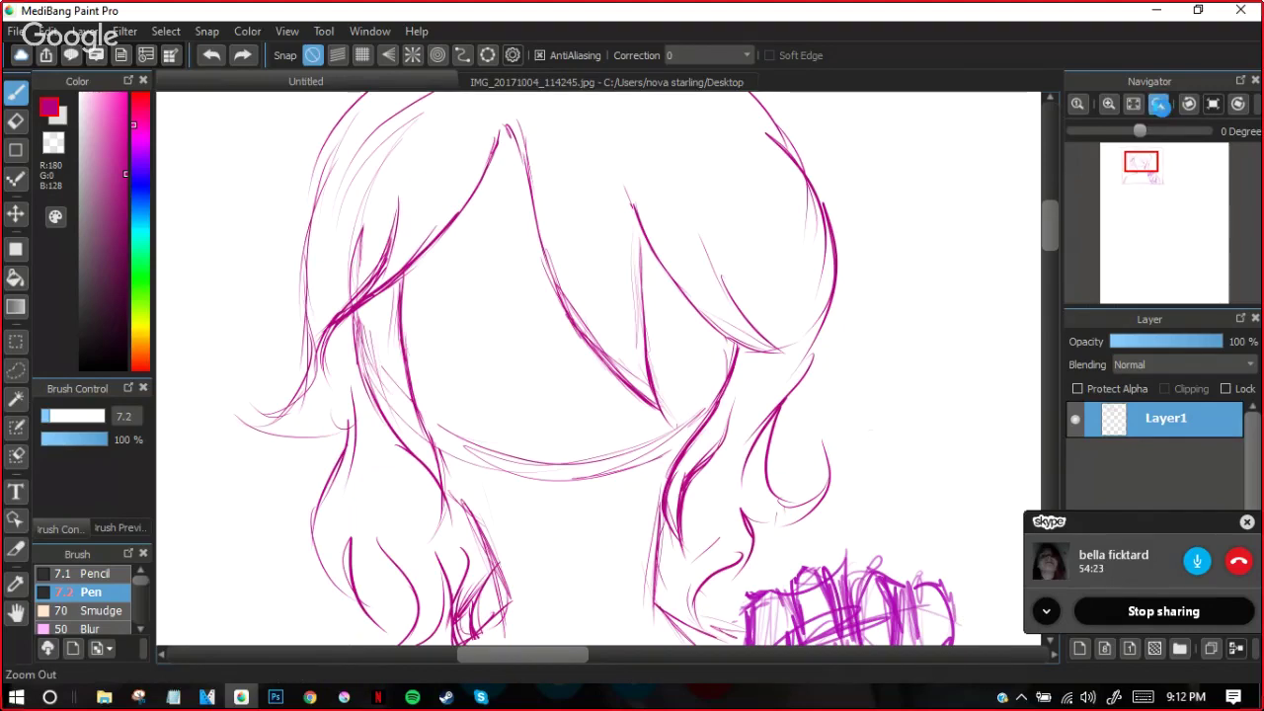
pyautogui.click(1158, 105)
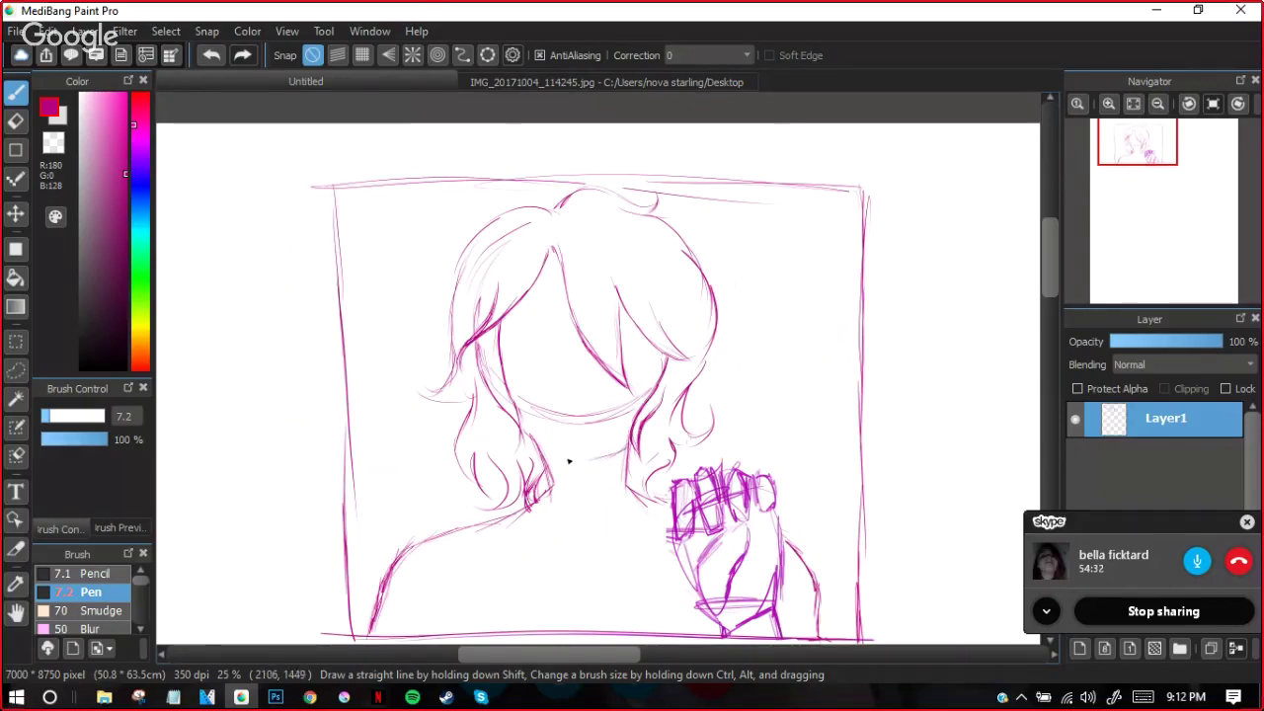
pyautogui.moveTo(543, 442)
pyautogui.mouseDown()
pyautogui.moveTo(600, 464)
pyautogui.moveTo(632, 444)
pyautogui.mouseUp()
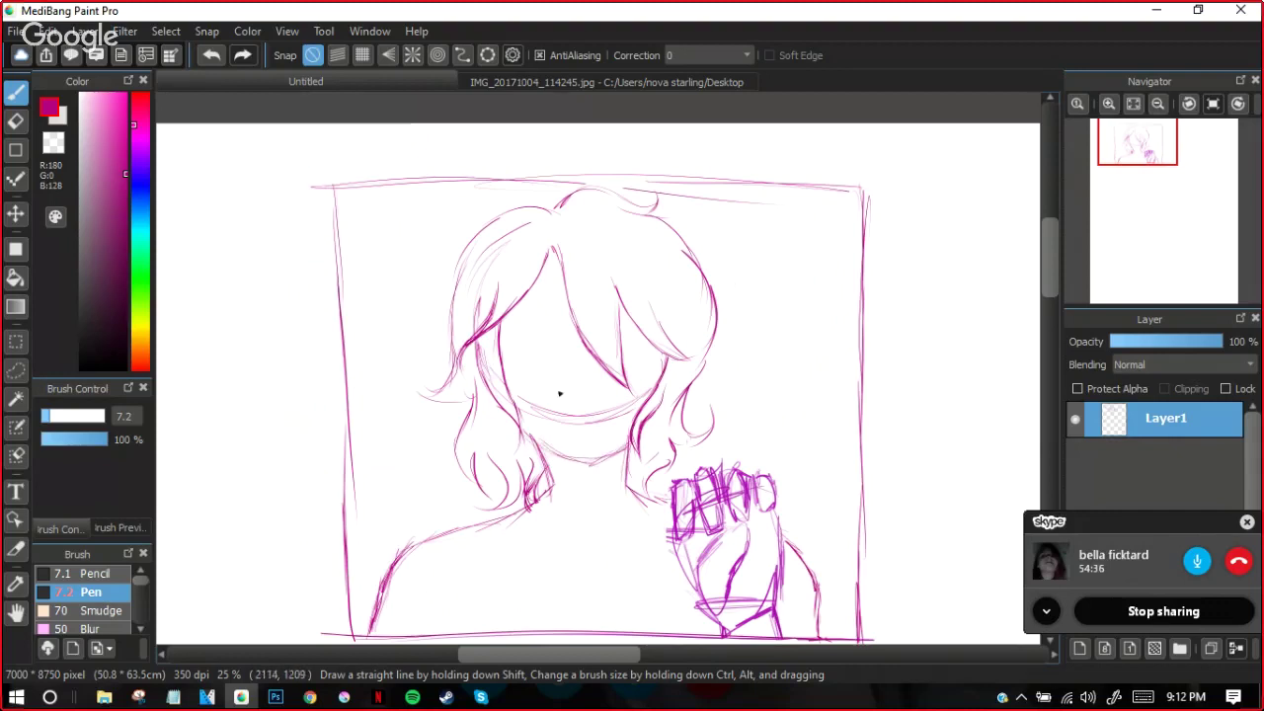
pyautogui.moveTo(531, 444)
pyautogui.mouseDown()
pyautogui.moveTo(581, 471)
pyautogui.moveTo(564, 432)
pyautogui.moveTo(590, 464)
pyautogui.moveTo(616, 438)
pyautogui.moveTo(617, 456)
pyautogui.mouseUp()
# Erase the chin curve and the lower-left part of the head circle, and add a new layer above Layer1
pyautogui.click(15, 121)
pyautogui.moveTo(1122, 526); pyautogui.dragTo(1141, 186)
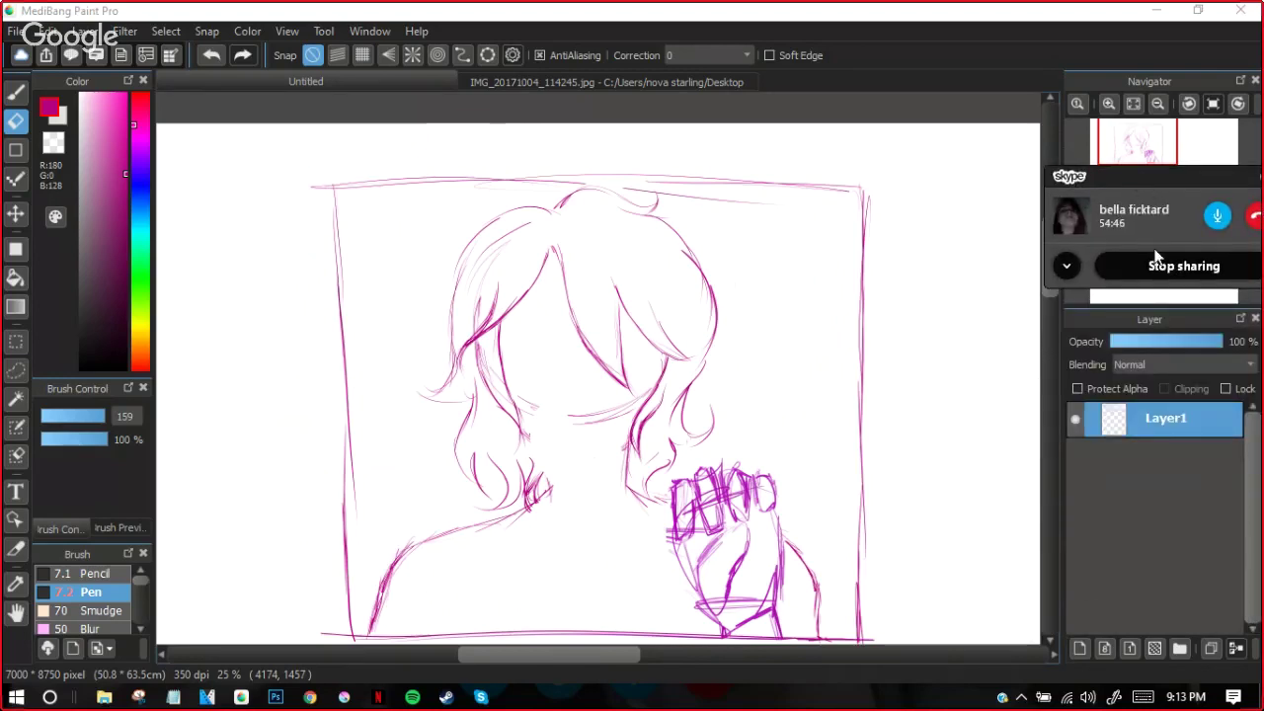
pyautogui.click(1080, 649)
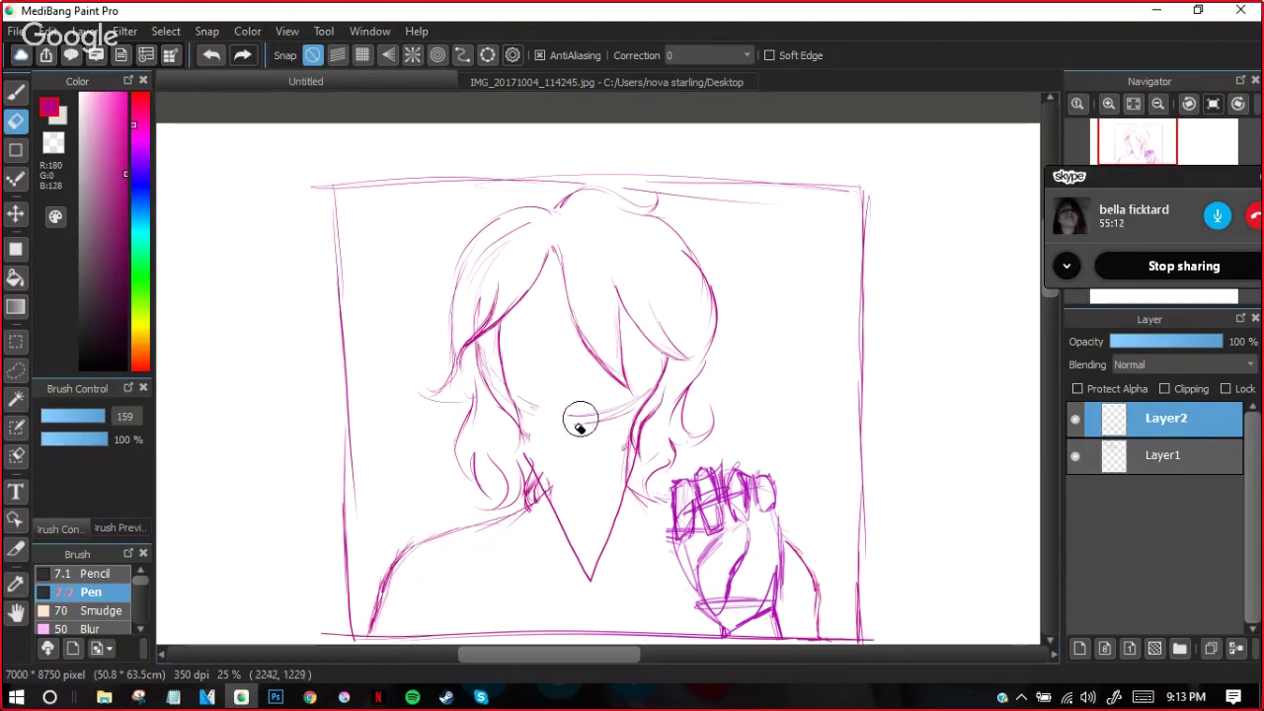
pyautogui.click(16, 91)
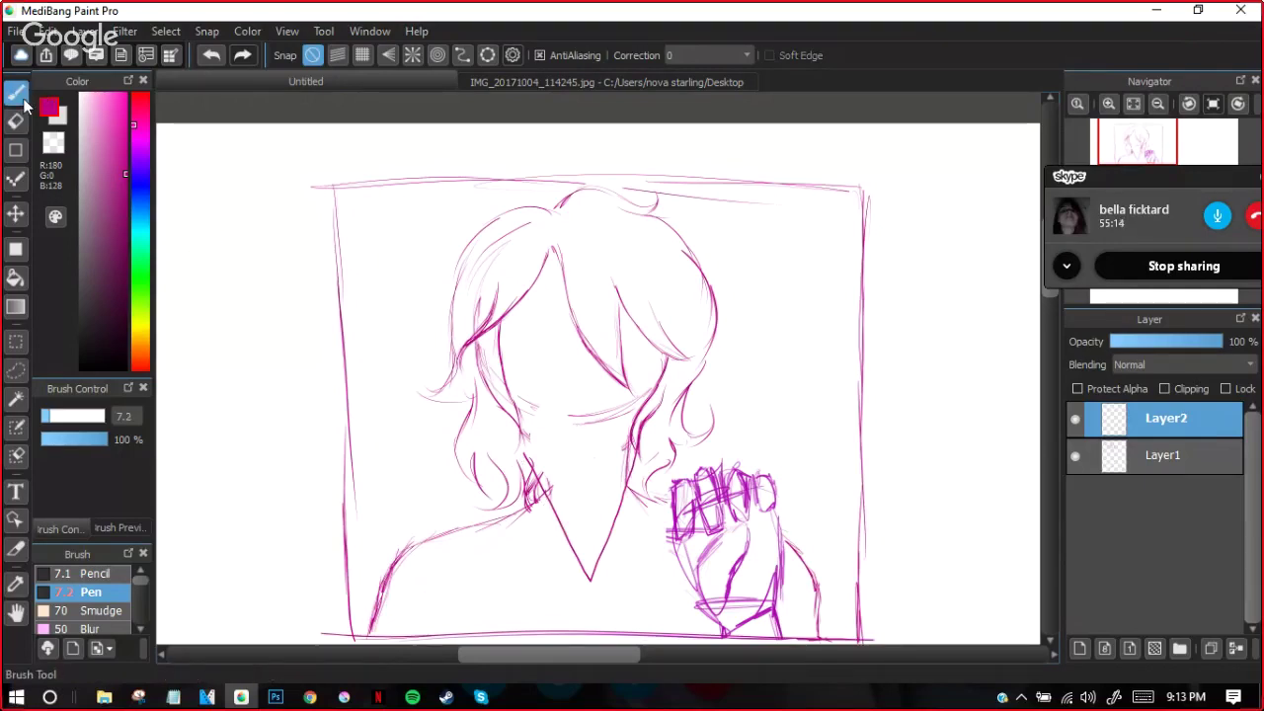
pyautogui.click(481, 697)
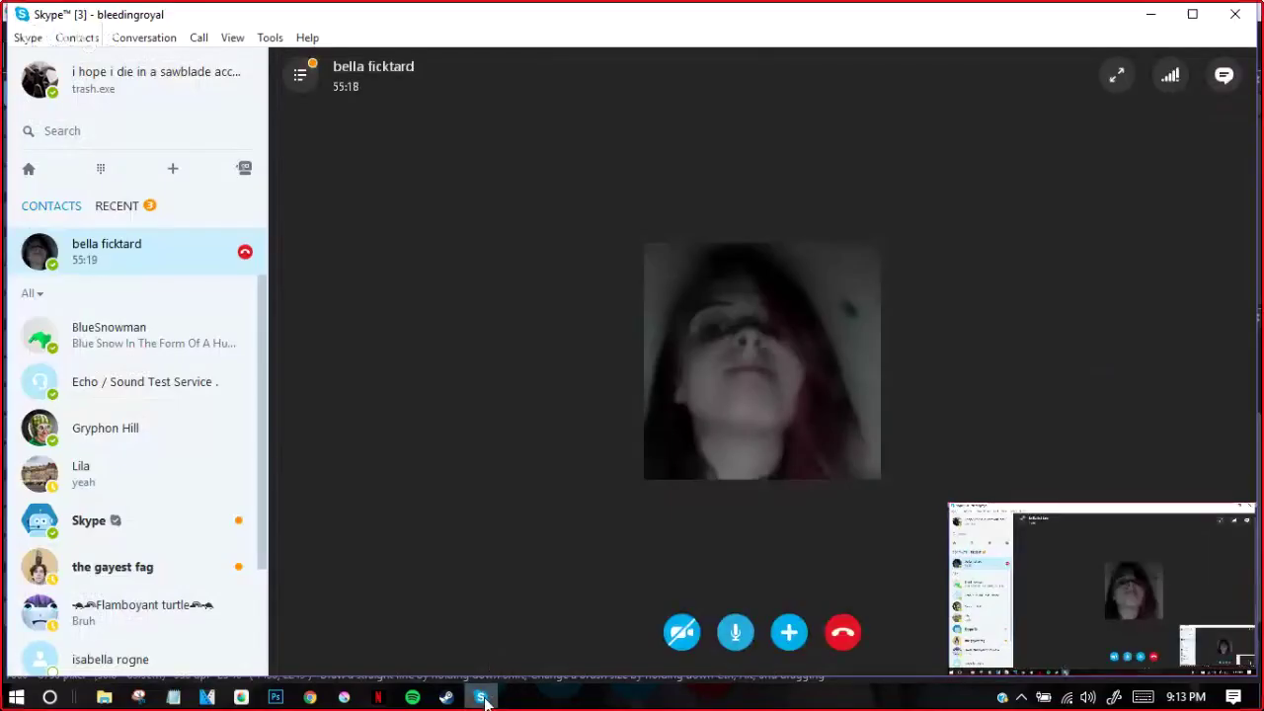
pyautogui.click(481, 697)
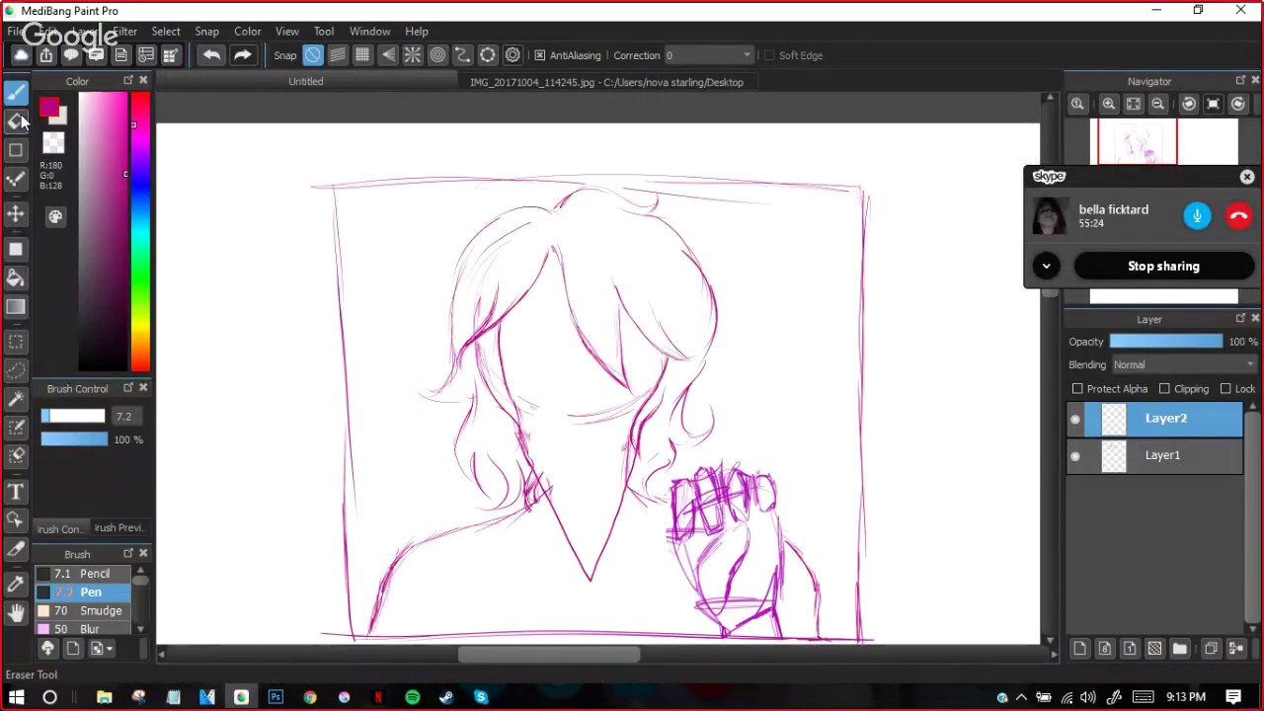
pyautogui.moveTo(523, 440); pyautogui.dragTo(580, 581)
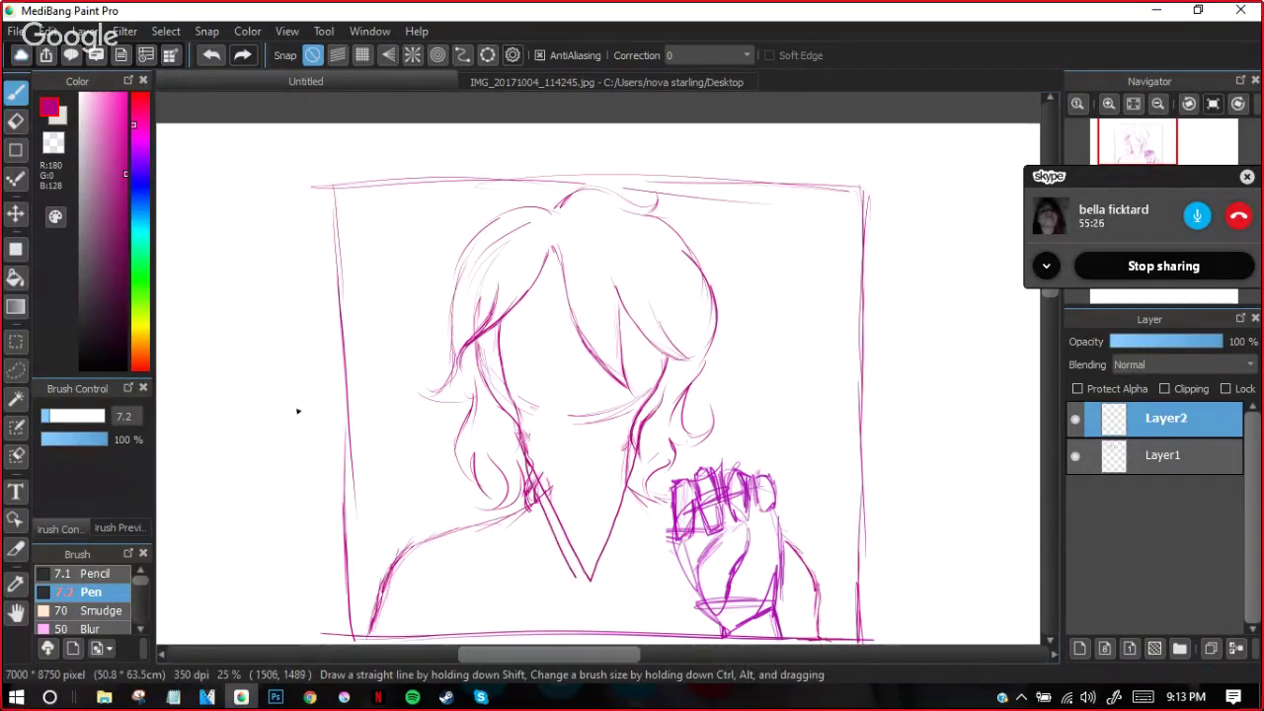
pyautogui.hotkey('ctrl', 'z')
pyautogui.press('e')
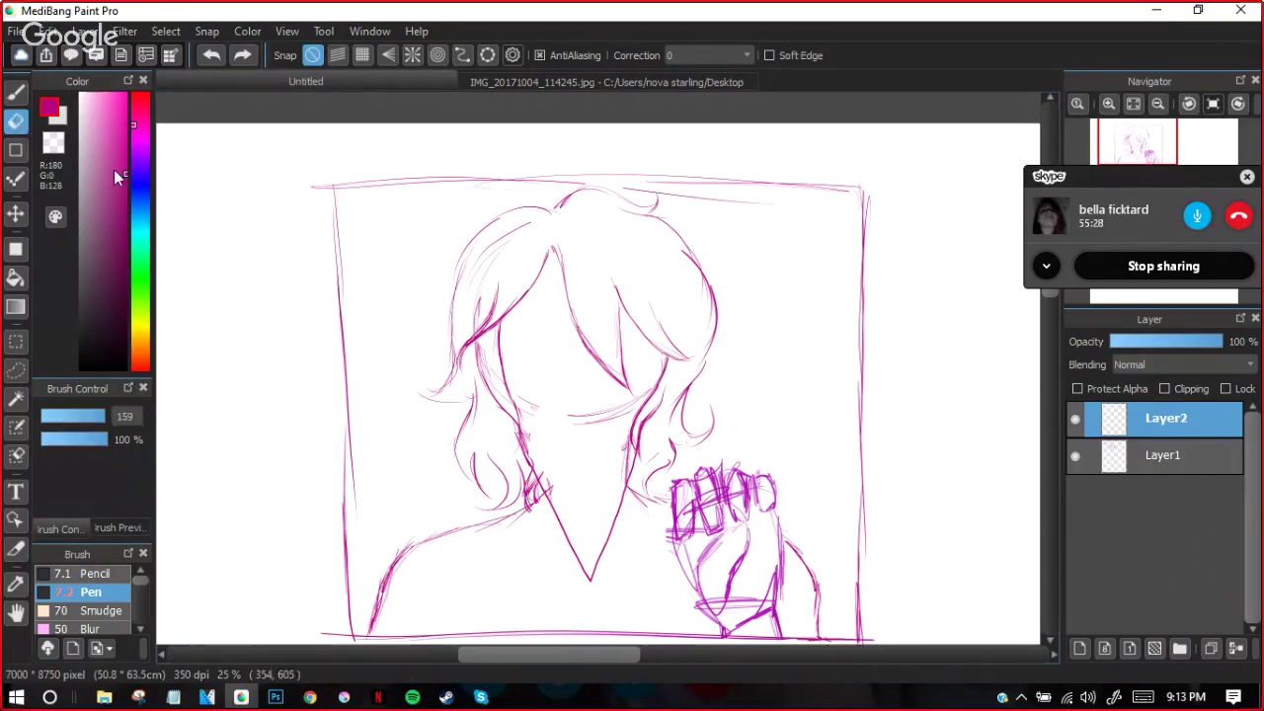
# Draw both eyes on Layer2 with the Pen, each with an upper lid, lower lid line, oval iris, pupil and highlight circles
pyautogui.press('b')
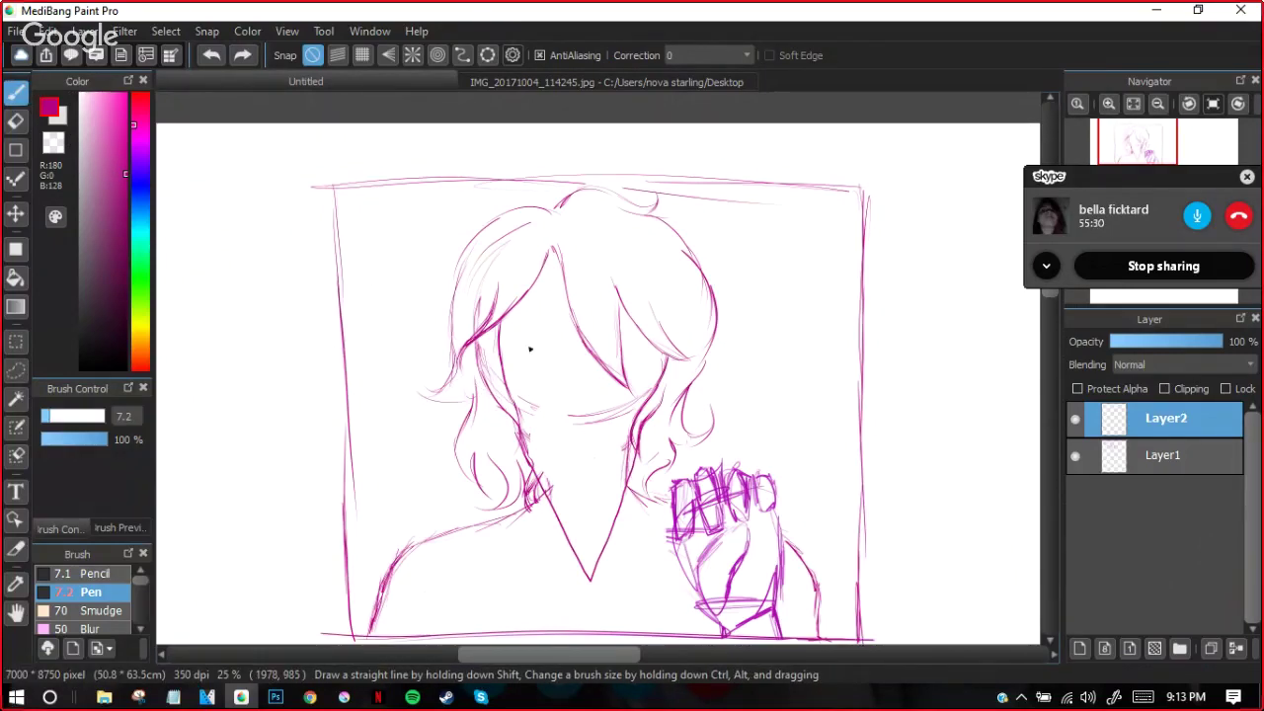
pyautogui.moveTo(504, 346)
pyautogui.mouseDown()
pyautogui.moveTo(554, 343)
pyautogui.moveTo(539, 332)
pyautogui.moveTo(554, 349)
pyautogui.moveTo(546, 379)
pyautogui.moveTo(533, 334)
pyautogui.moveTo(521, 364)
pyautogui.moveTo(539, 370)
pyautogui.moveTo(538, 335)
pyautogui.moveTo(526, 336)
pyautogui.moveTo(537, 348)
pyautogui.moveTo(526, 359)
pyautogui.moveTo(538, 370)
pyautogui.mouseUp()
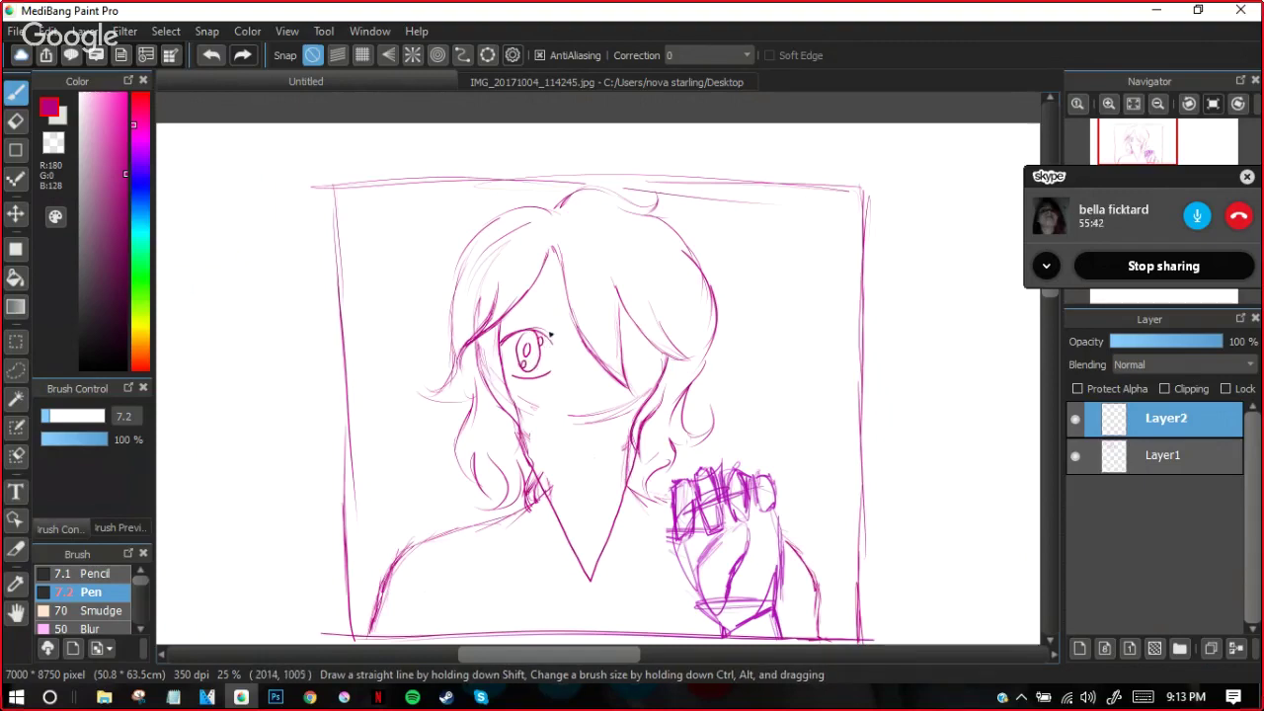
pyautogui.moveTo(597, 341); pyautogui.dragTo(649, 343)
pyautogui.click(606, 378)
pyautogui.moveTo(606, 381)
pyautogui.mouseDown()
pyautogui.moveTo(652, 371)
pyautogui.moveTo(614, 371)
pyautogui.moveTo(638, 377)
pyautogui.moveTo(623, 364)
pyautogui.moveTo(630, 344)
pyautogui.mouseUp()
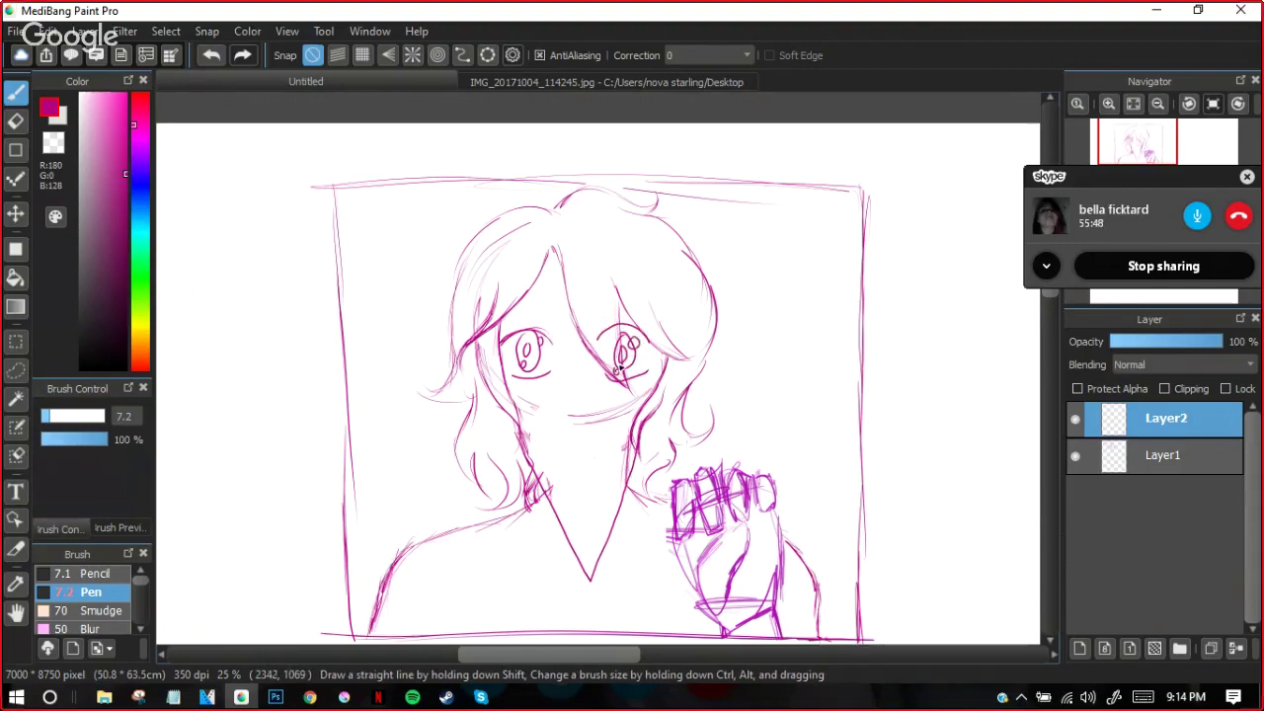
# Draw the nose and an open smiling mouth on Layer2 with the Pen
pyautogui.moveTo(563, 407)
pyautogui.mouseDown()
pyautogui.moveTo(603, 405)
pyautogui.moveTo(560, 399)
pyautogui.moveTo(564, 409)
pyautogui.moveTo(580, 385)
pyautogui.mouseUp()
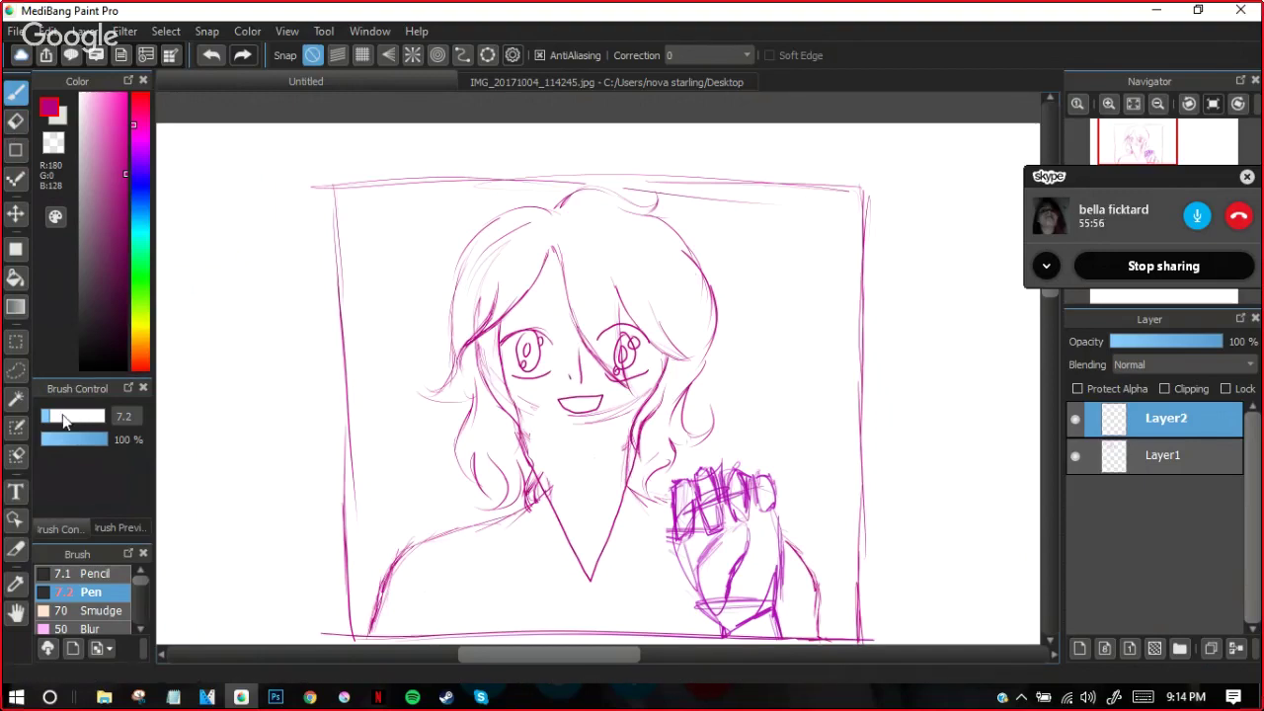
# Set the Pen size to 29 and handwrite "S-SUGOI" in large letters across the character's hair and the frame's upper-right corner
pyautogui.moveTo(62, 419); pyautogui.dragTo(77, 419)
pyautogui.moveTo(695, 214); pyautogui.dragTo(653, 340)
pyautogui.moveTo(705, 242); pyautogui.dragTo(766, 232)
pyautogui.moveTo(808, 198); pyautogui.dragTo(802, 254)
pyautogui.moveTo(842, 183); pyautogui.dragTo(867, 197)
pyautogui.moveTo(882, 156); pyautogui.dragTo(856, 222)
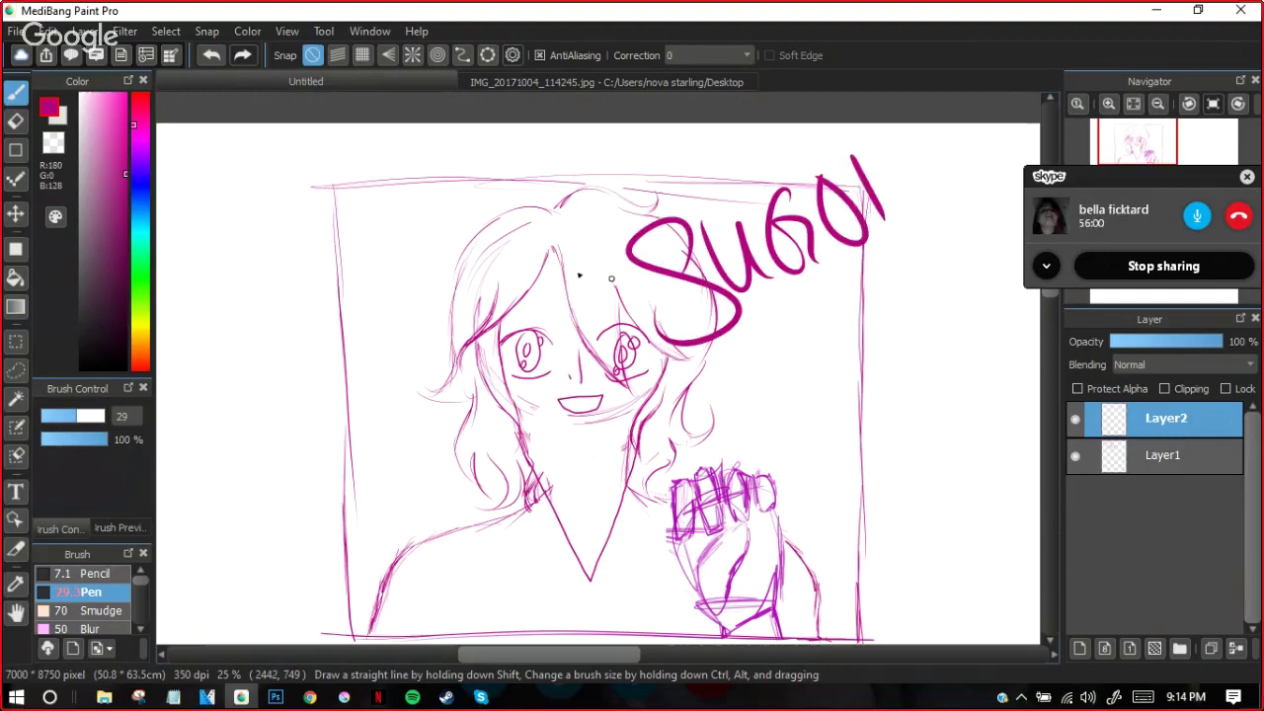
pyautogui.moveTo(607, 281); pyautogui.dragTo(591, 321)
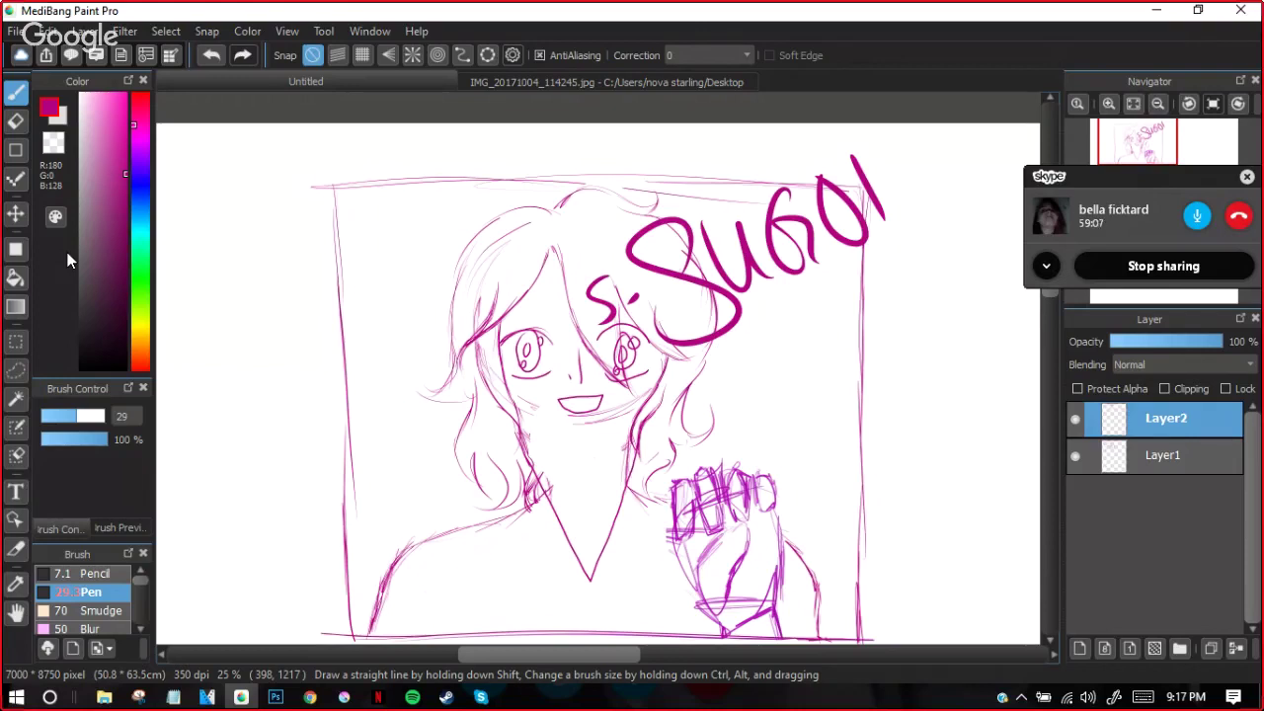
# Switch to Chrome to check the drawing's YouTube live stream page, and return to MediBang Paint Pro
pyautogui.click(310, 698)
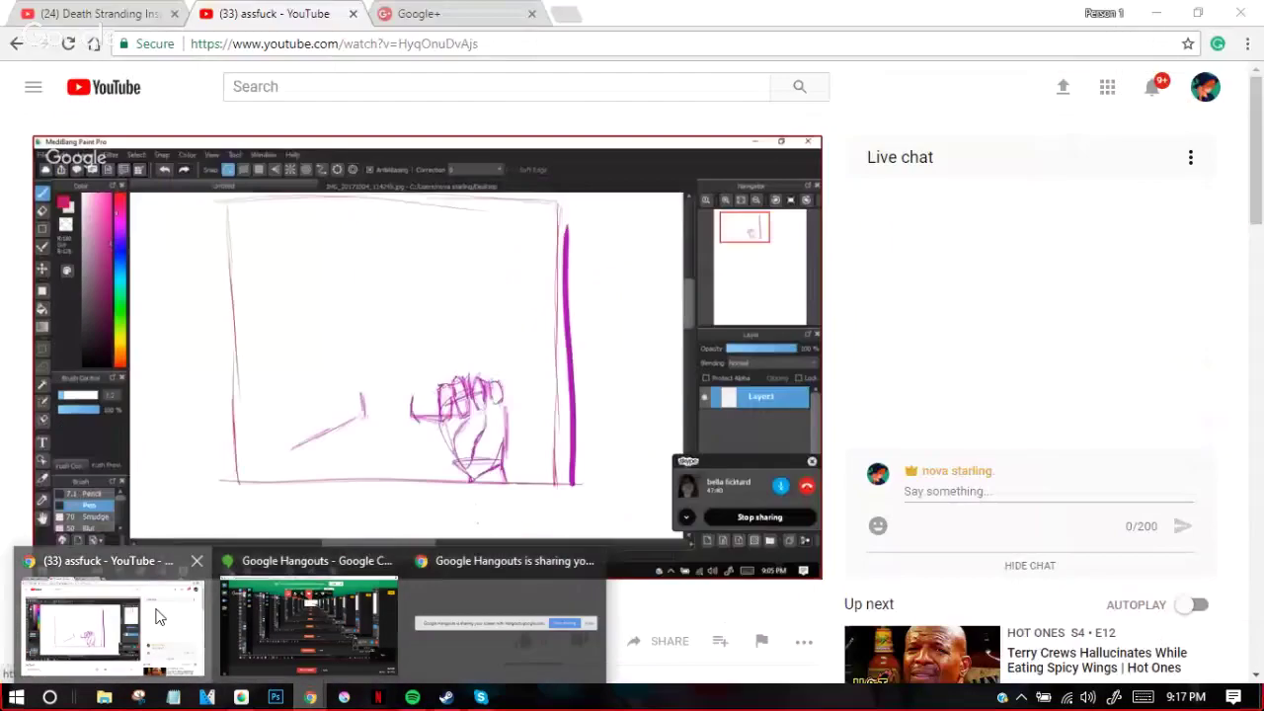
pyautogui.click(158, 612)
pyautogui.scroll(-2, 668, 452)
pyautogui.scroll(2, 668, 451)
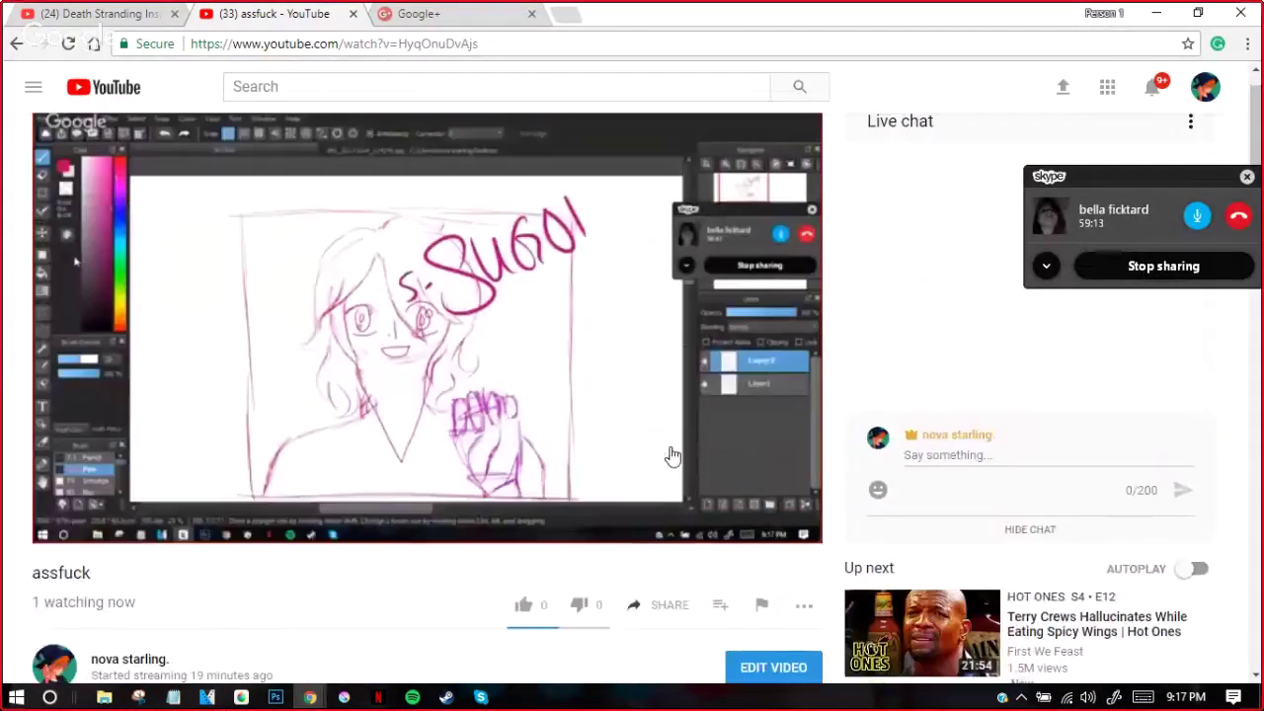
pyautogui.moveTo(310, 697)
pyautogui.click(168, 612)
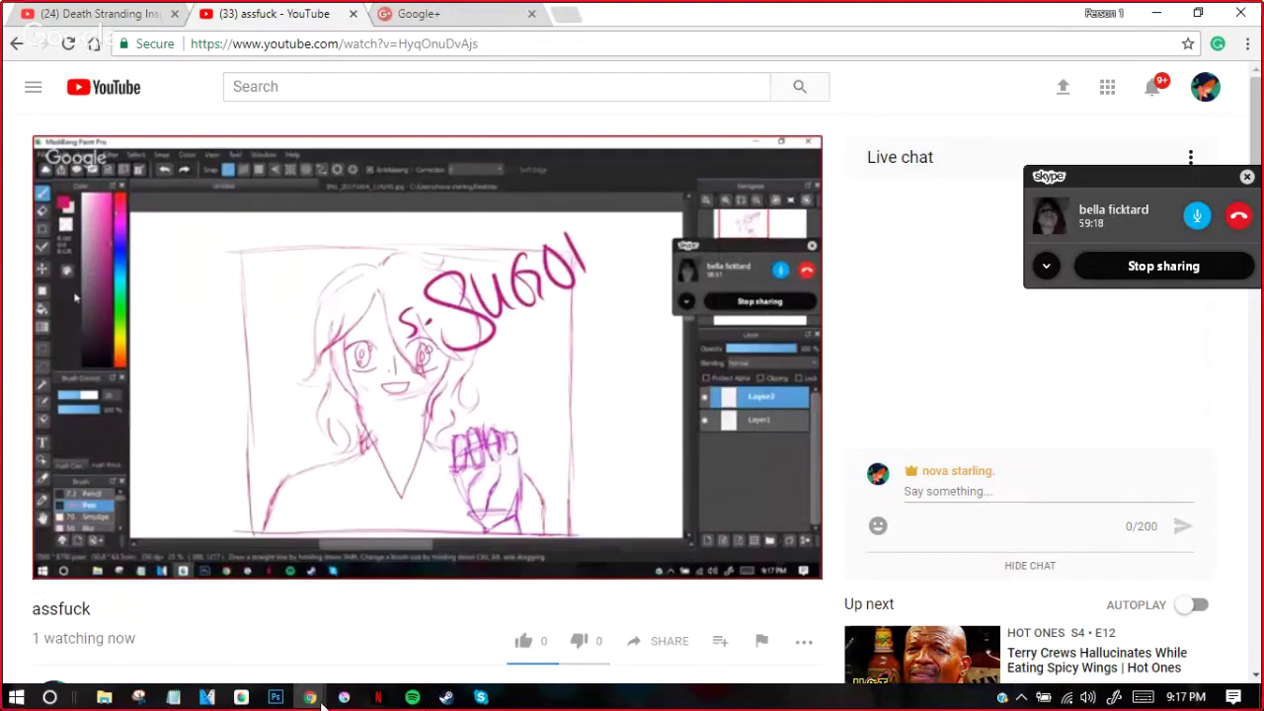
pyautogui.click(240, 697)
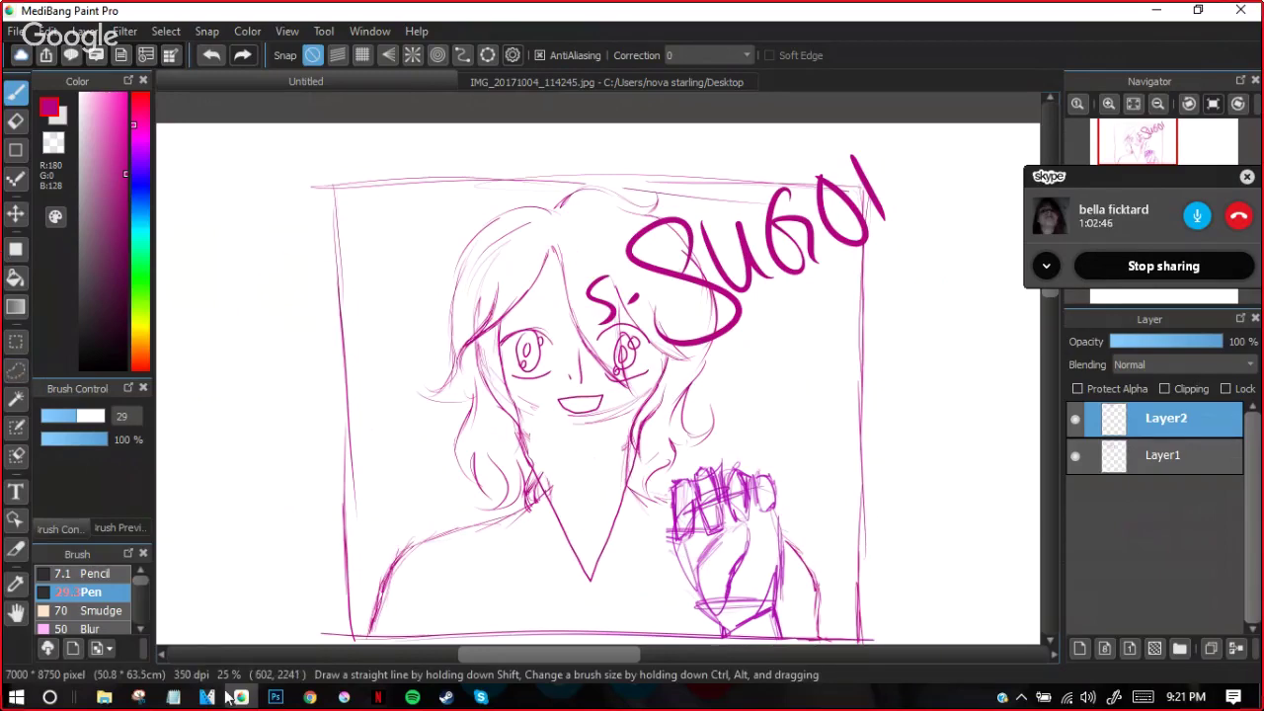
# Switch to Chrome and examine the YouTube live stream's player, description and live chat
pyautogui.moveTo(310, 697)
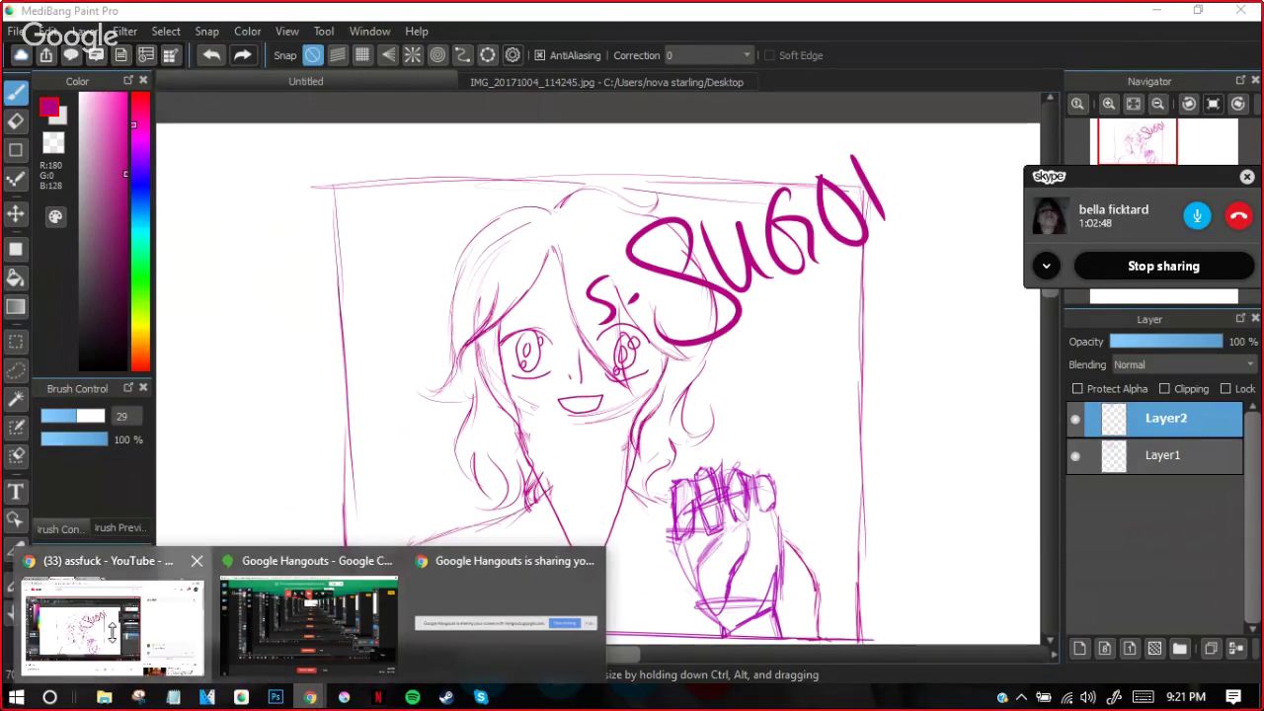
pyautogui.click(112, 622)
pyautogui.scroll(-3, 792, 492)
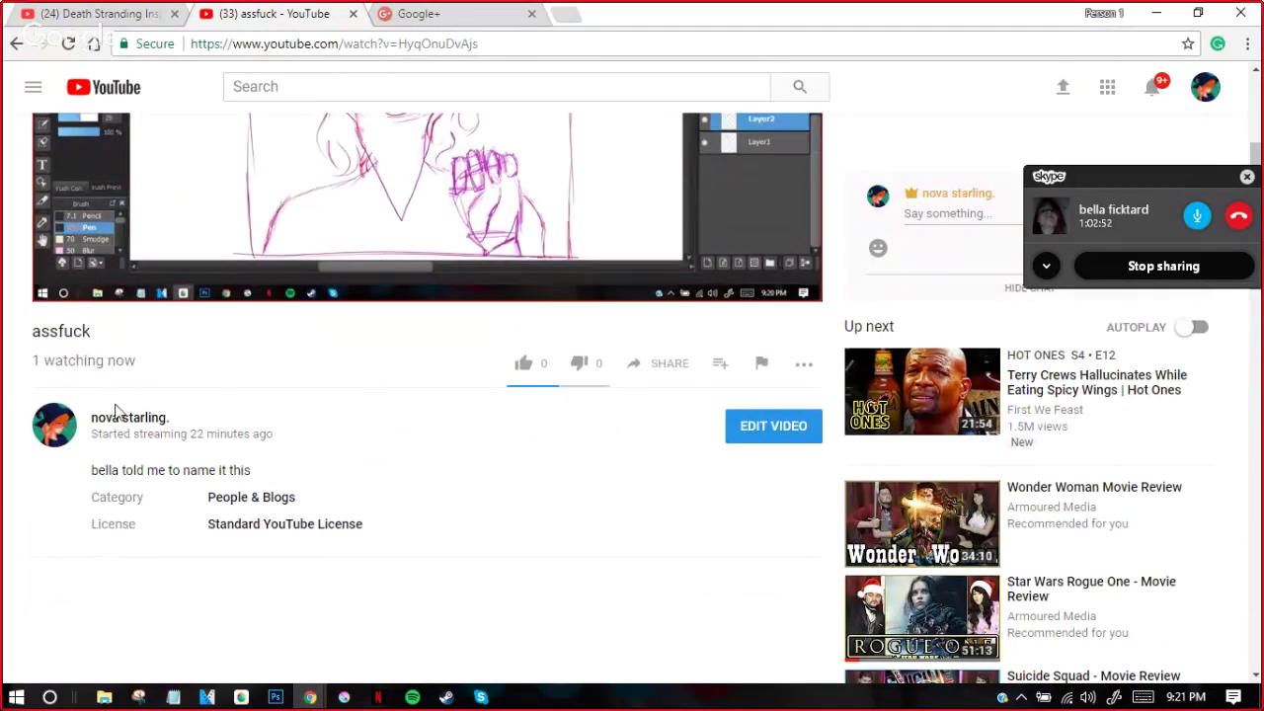
pyautogui.scroll(-4, 116, 411)
pyautogui.scroll(5, 632, 373)
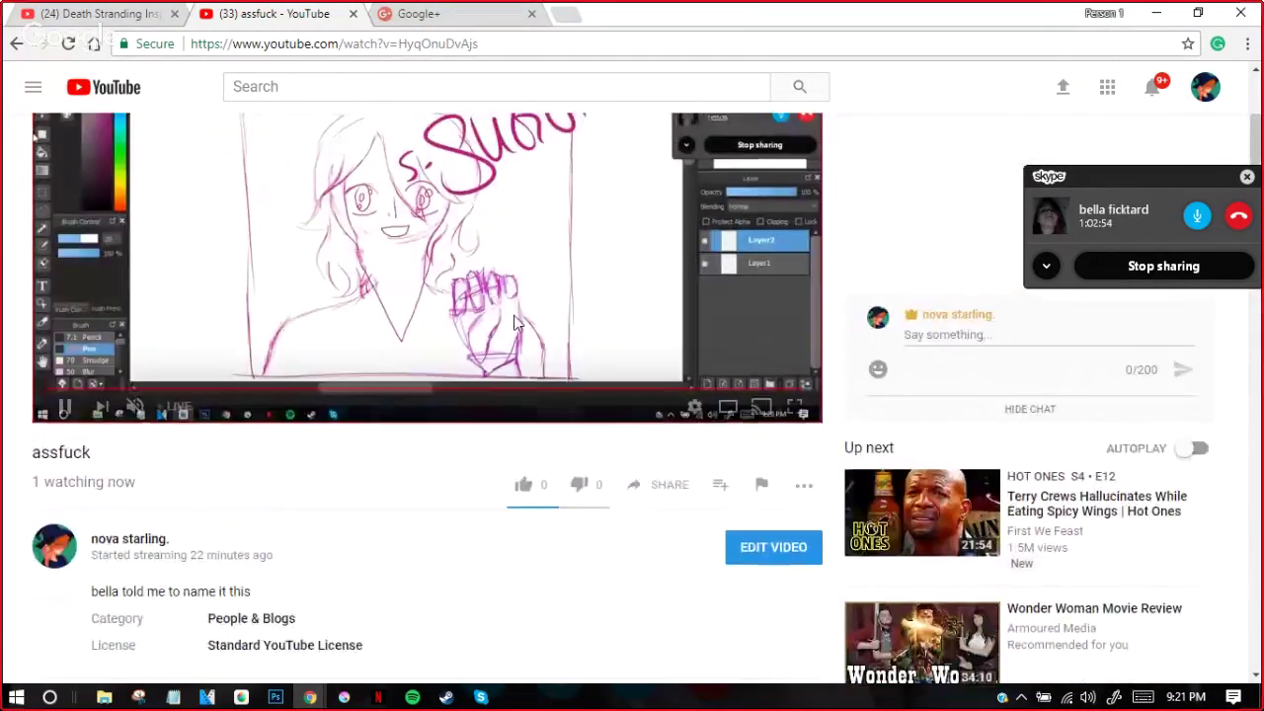
pyautogui.scroll(1, 513, 323)
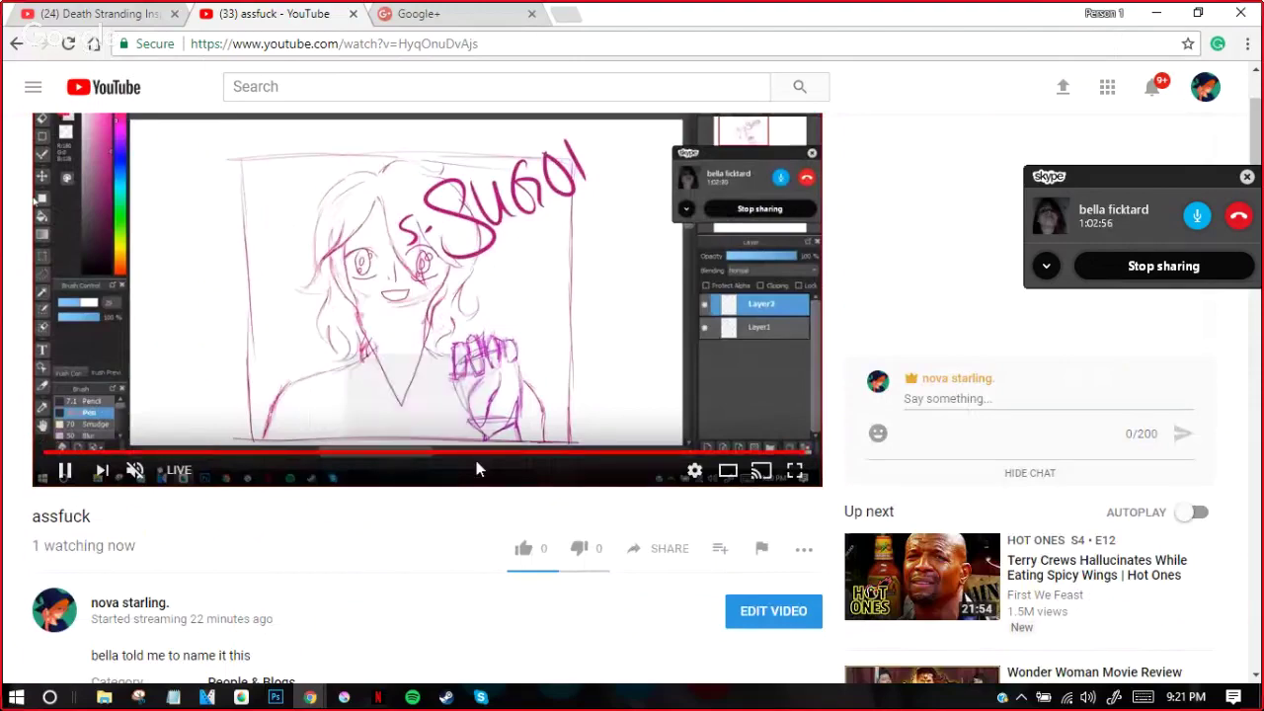
pyautogui.scroll(-3, 580, 538)
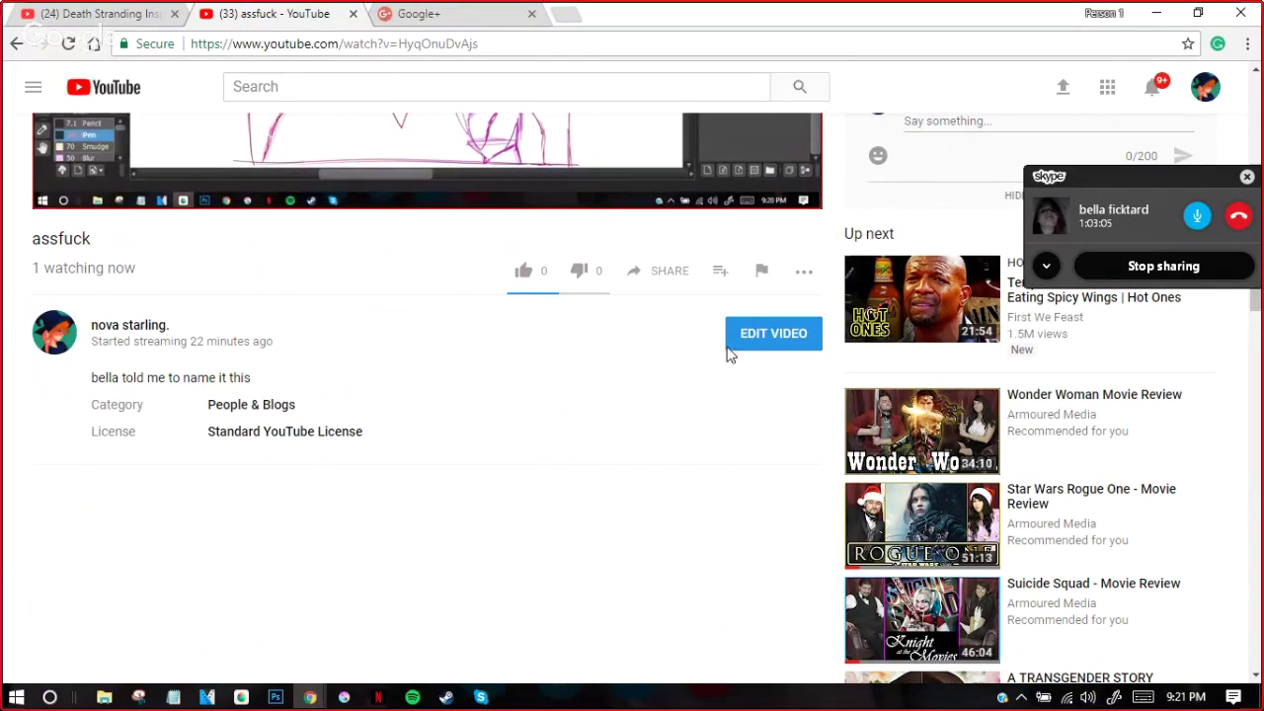
pyautogui.scroll(3, 756, 355)
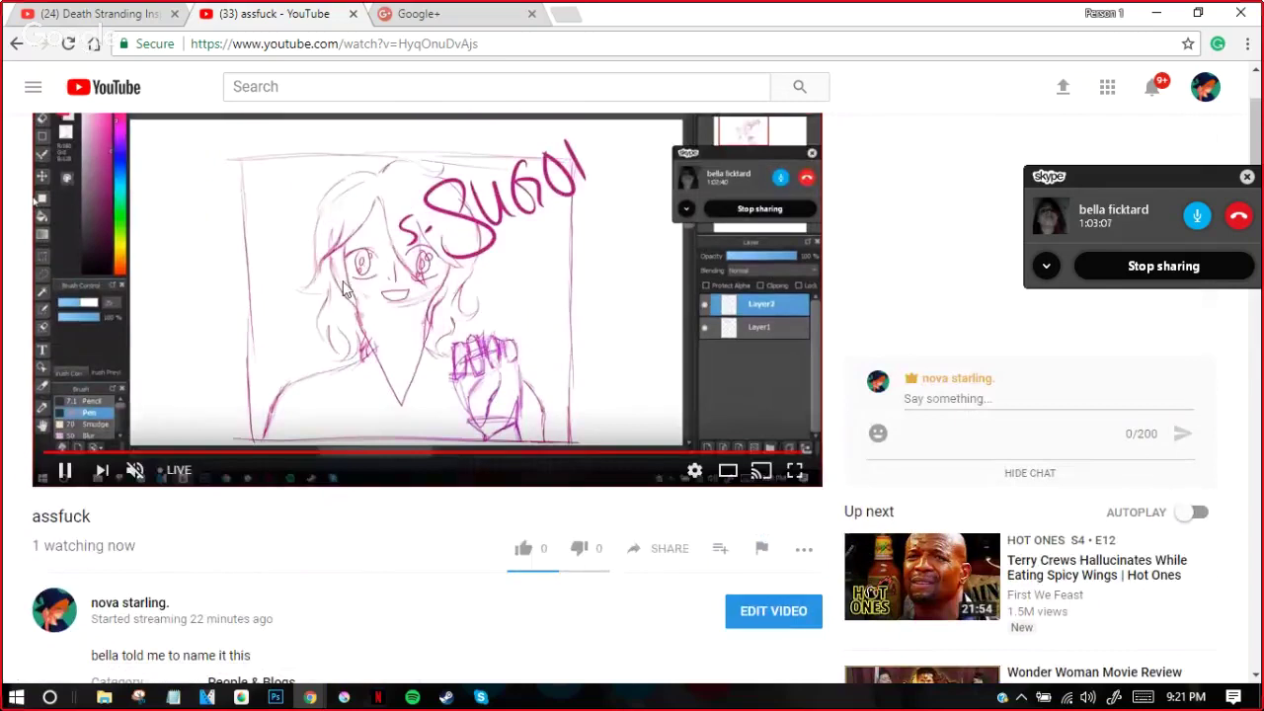
pyautogui.scroll(1, 663, 385)
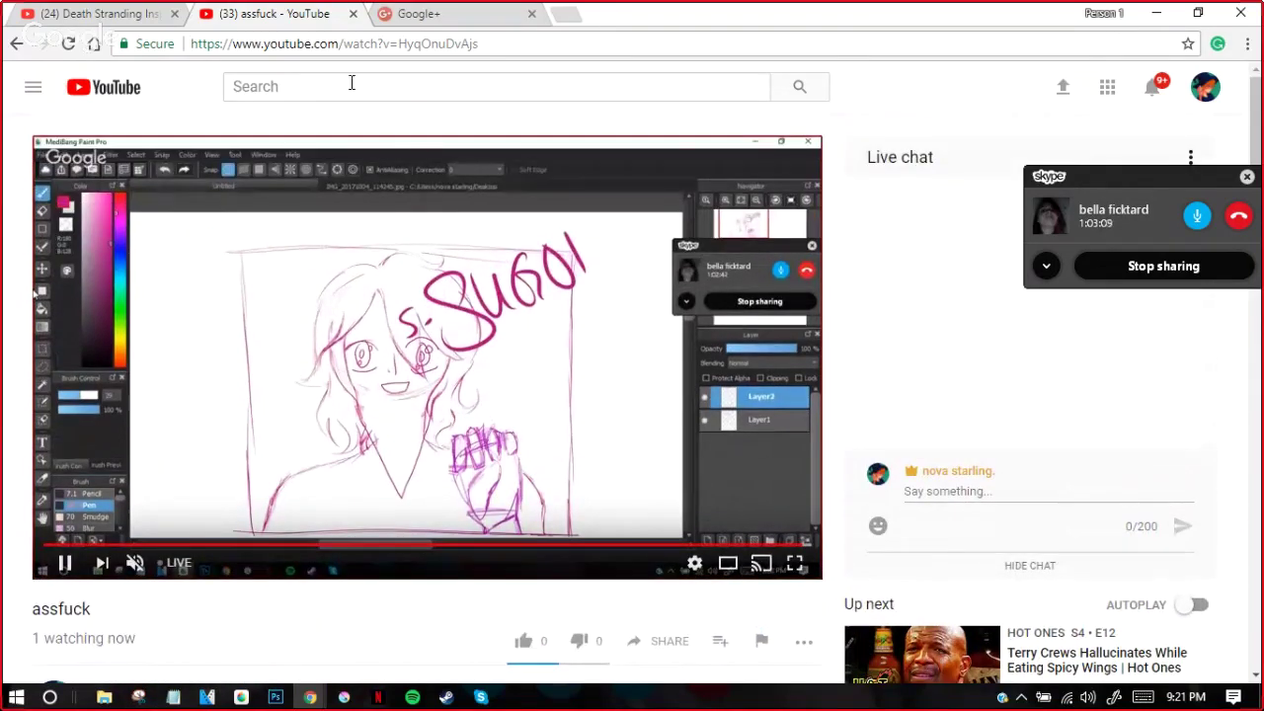
# Close the YouTube live stream page and open a blank browser tab
pyautogui.click(353, 13)
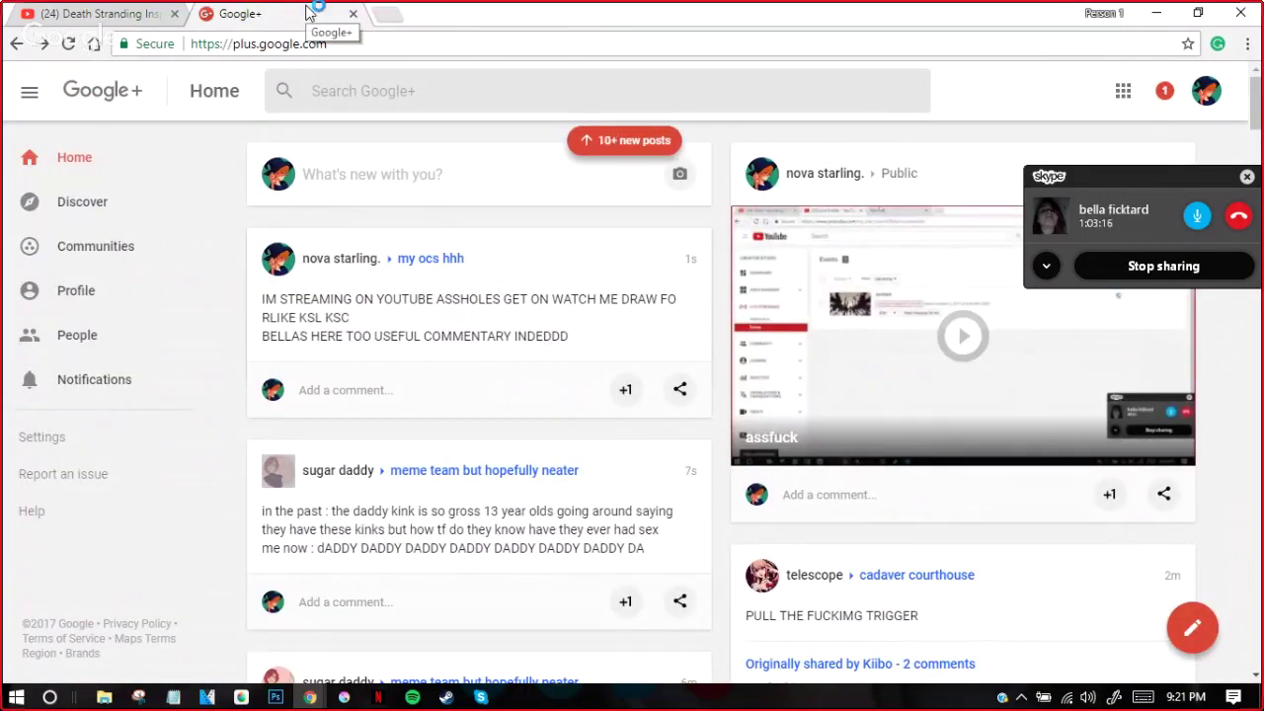
pyautogui.hotkey('ctrl', 't')
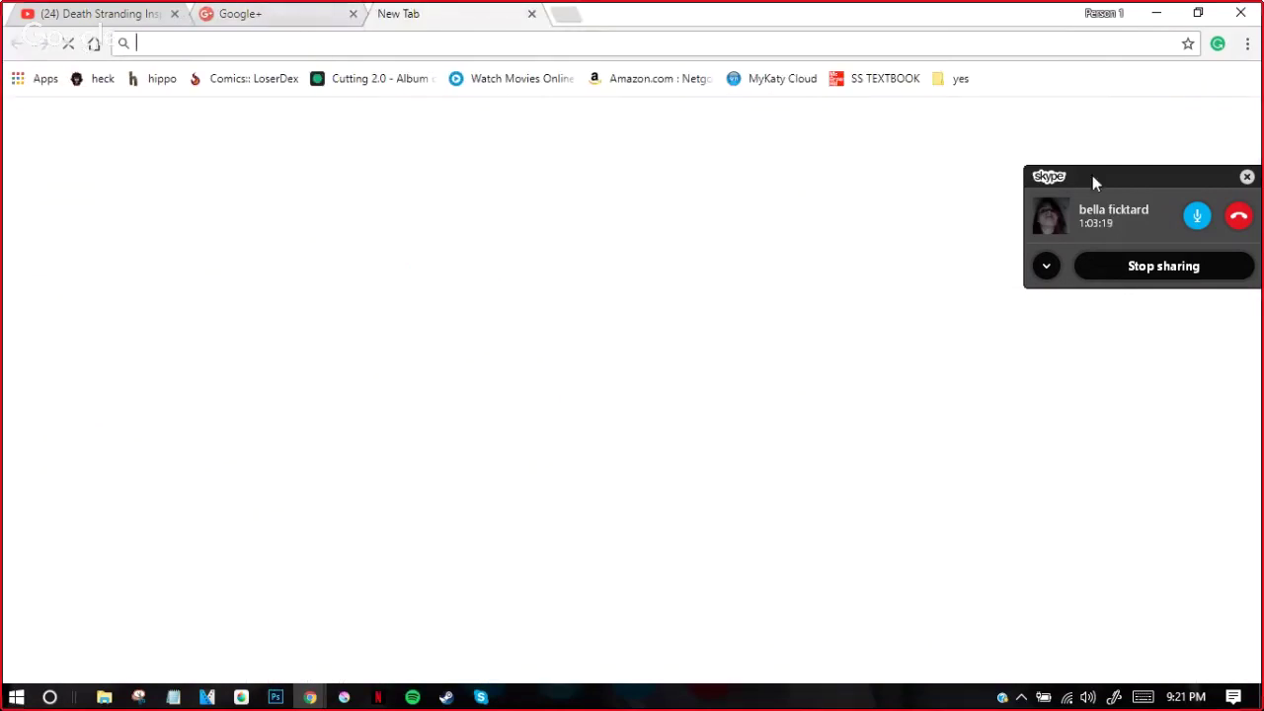
# Move the Skype call window toward the middle of the screen and switch to the Google Hangouts broadcast window
pyautogui.moveTo(1116, 205); pyautogui.dragTo(698, 261)
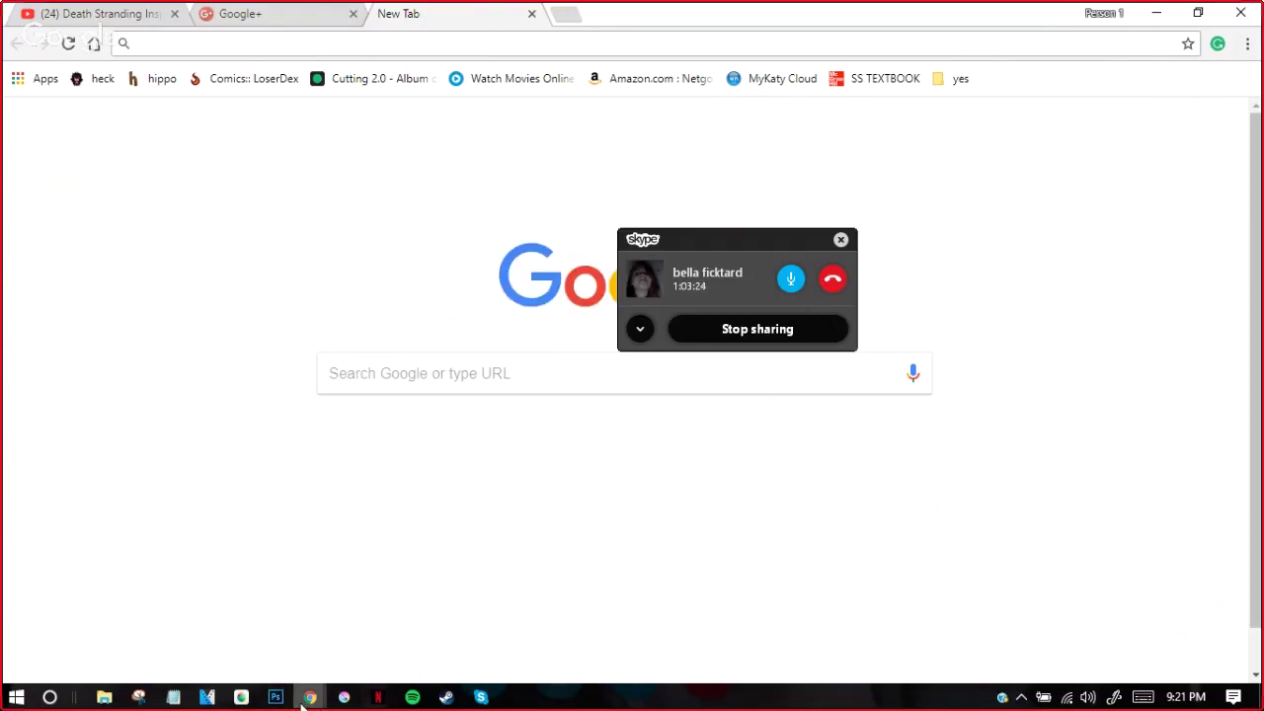
pyautogui.moveTo(306, 697)
pyautogui.click(329, 635)
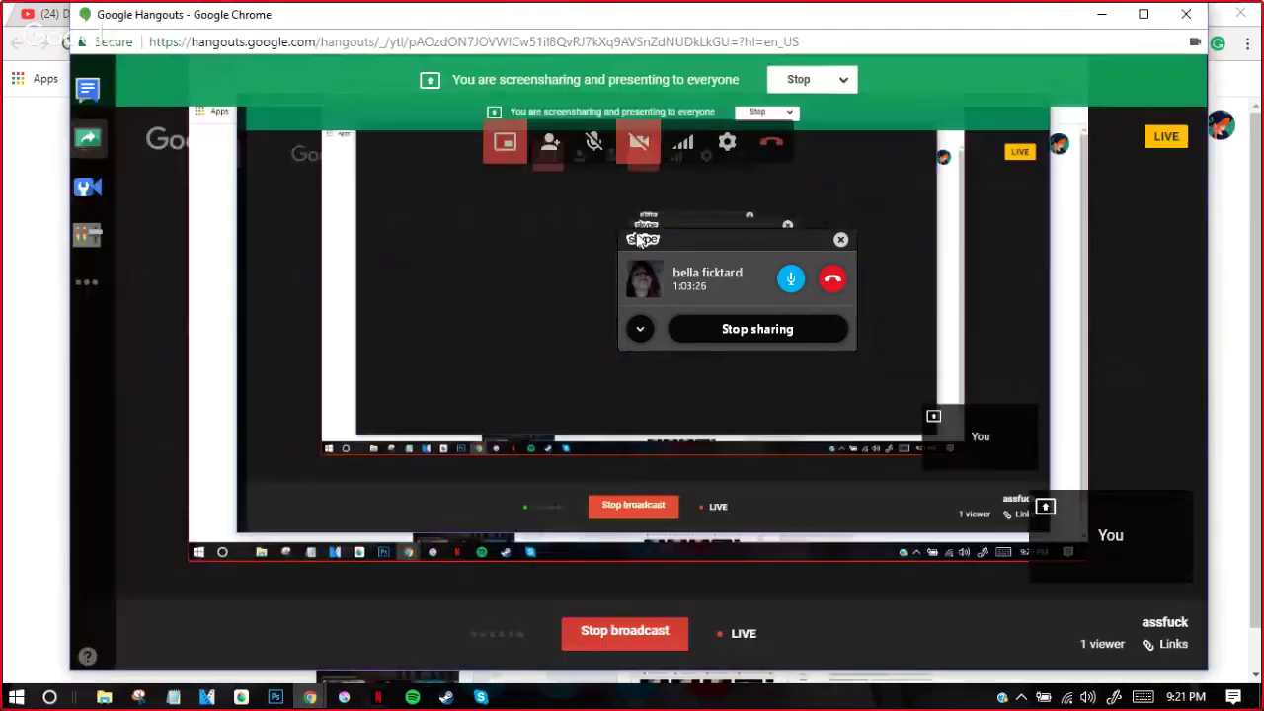